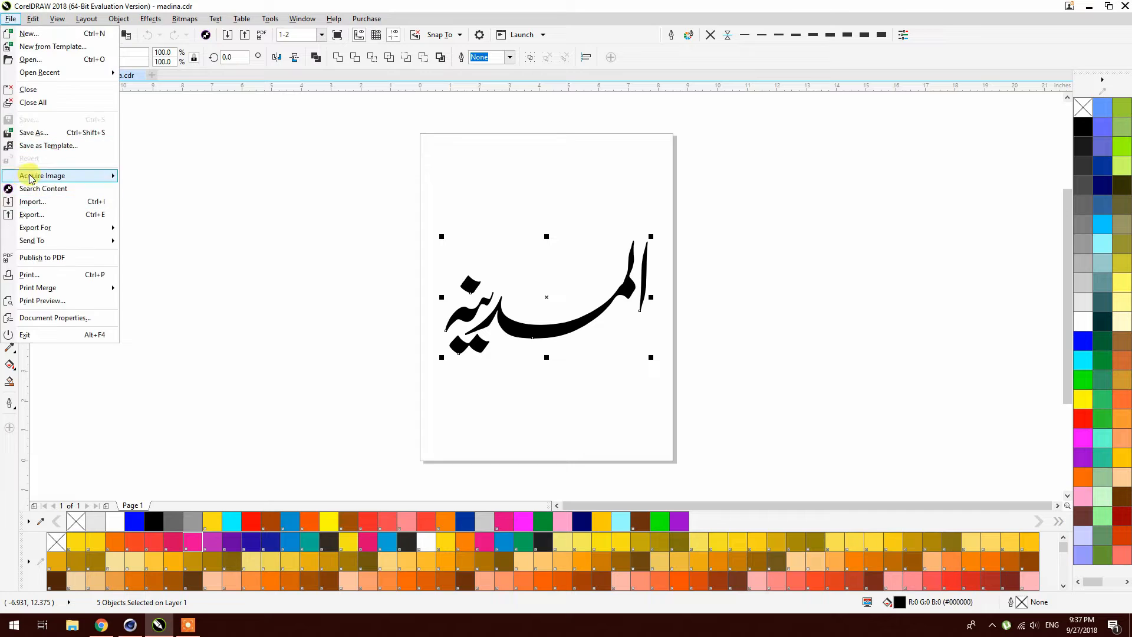
# - Export the selected calligraphy as an AI - Adobe Illustrator file named madina01.ai in the Ai folder, selected objects only
pyautogui.click(31, 215)
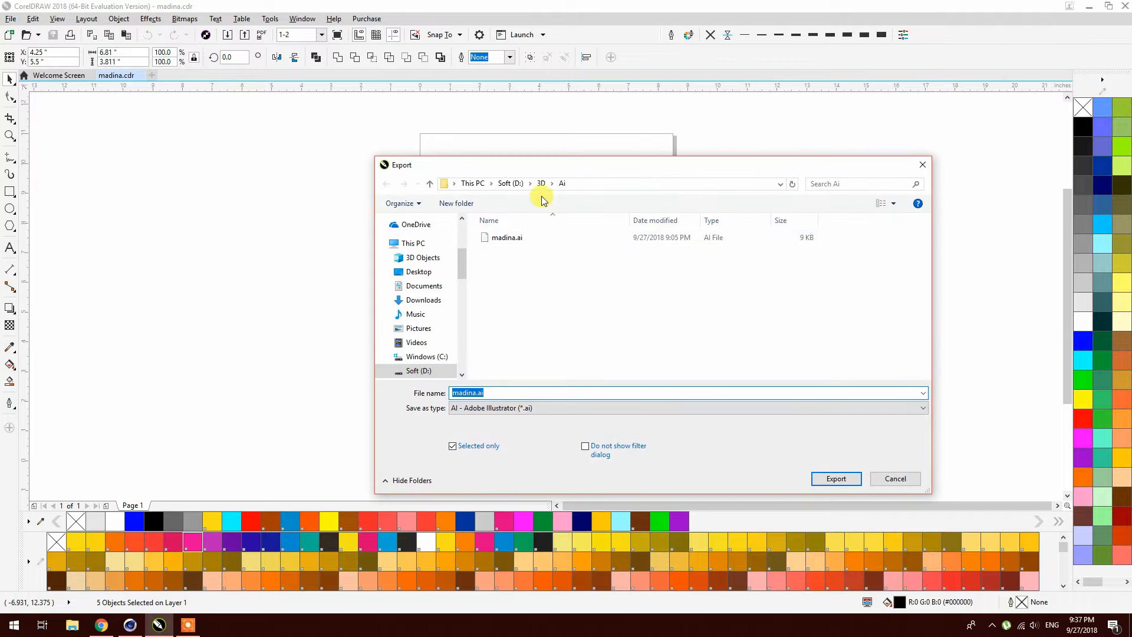
pyautogui.click(478, 407)
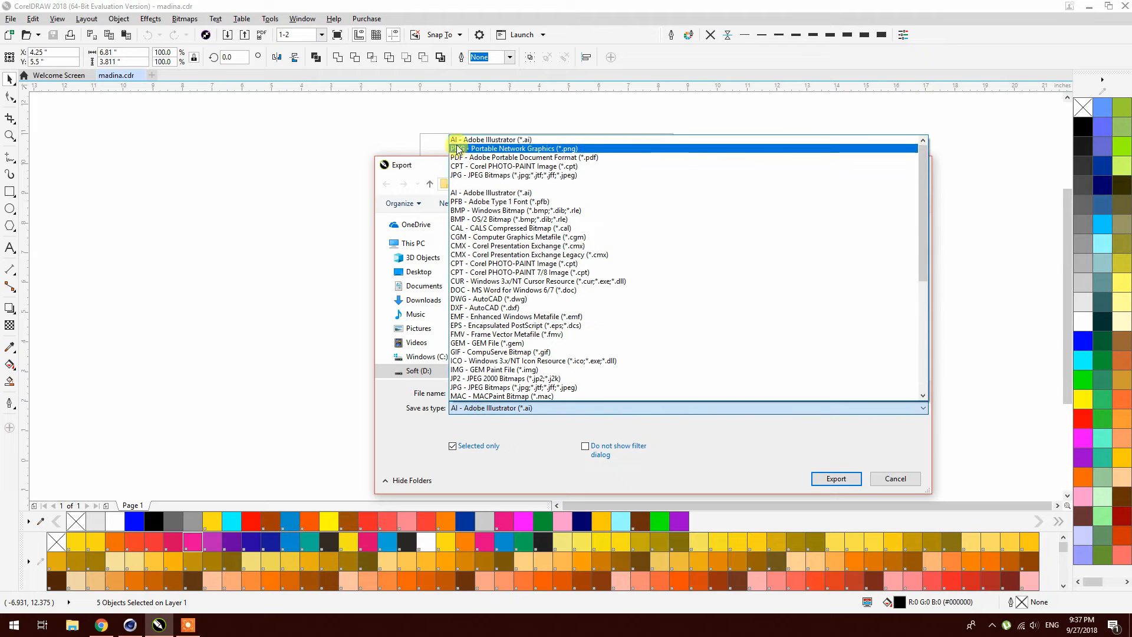
pyautogui.click(514, 141)
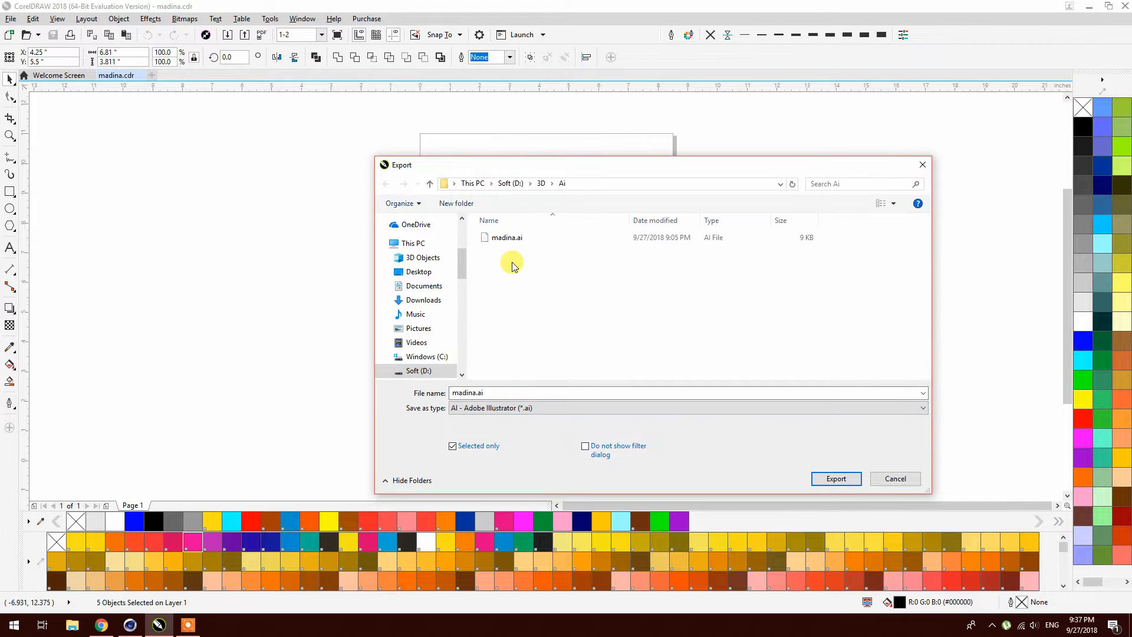
pyautogui.click(485, 393)
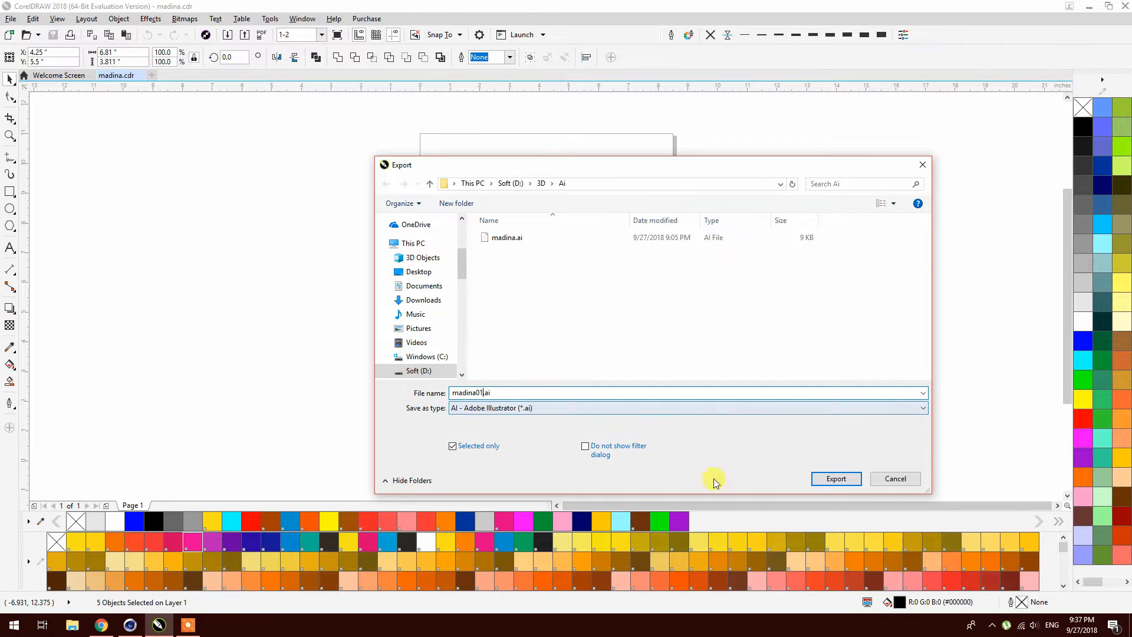
pyautogui.click(835, 478)
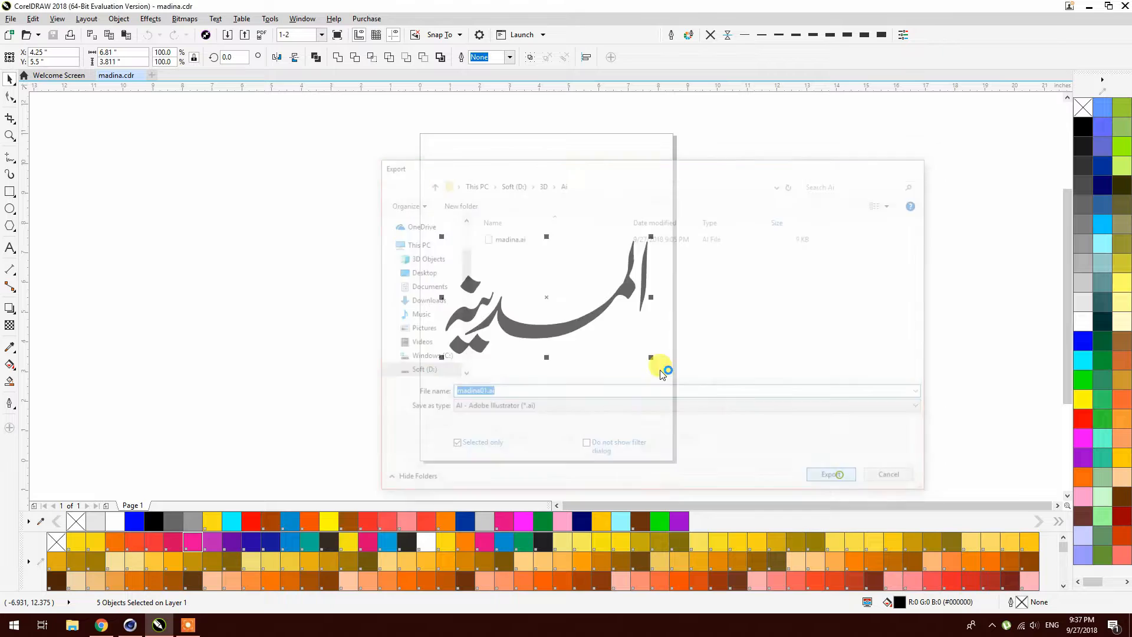
# - Set the export compatibility to Adobe Illustrator 3.x and complete the export
pyautogui.click(498, 214)
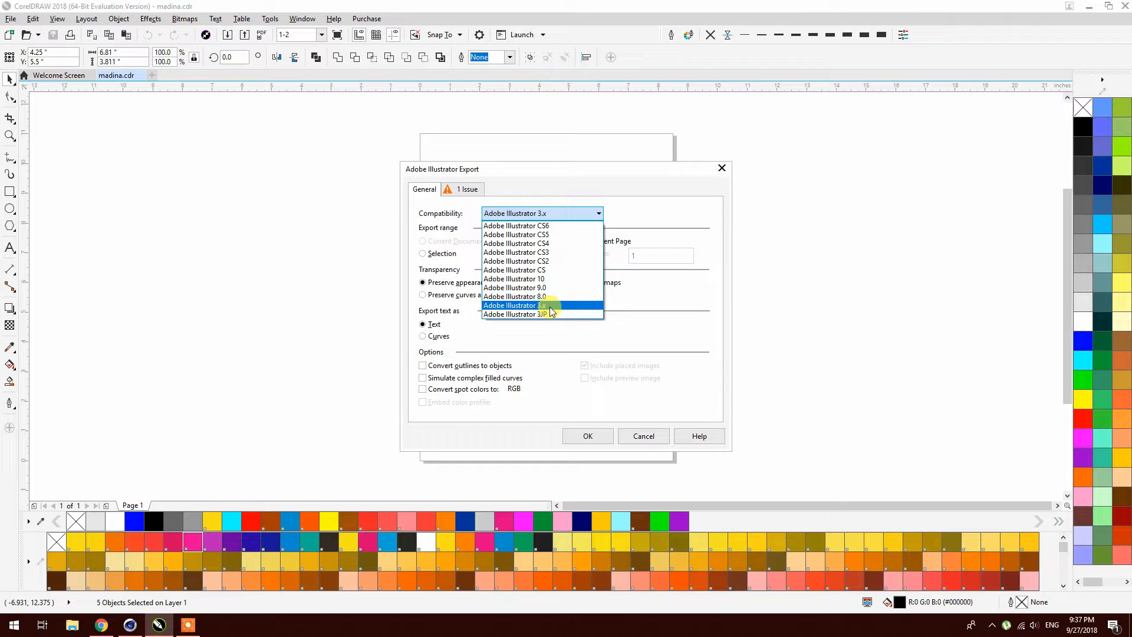
pyautogui.click(550, 306)
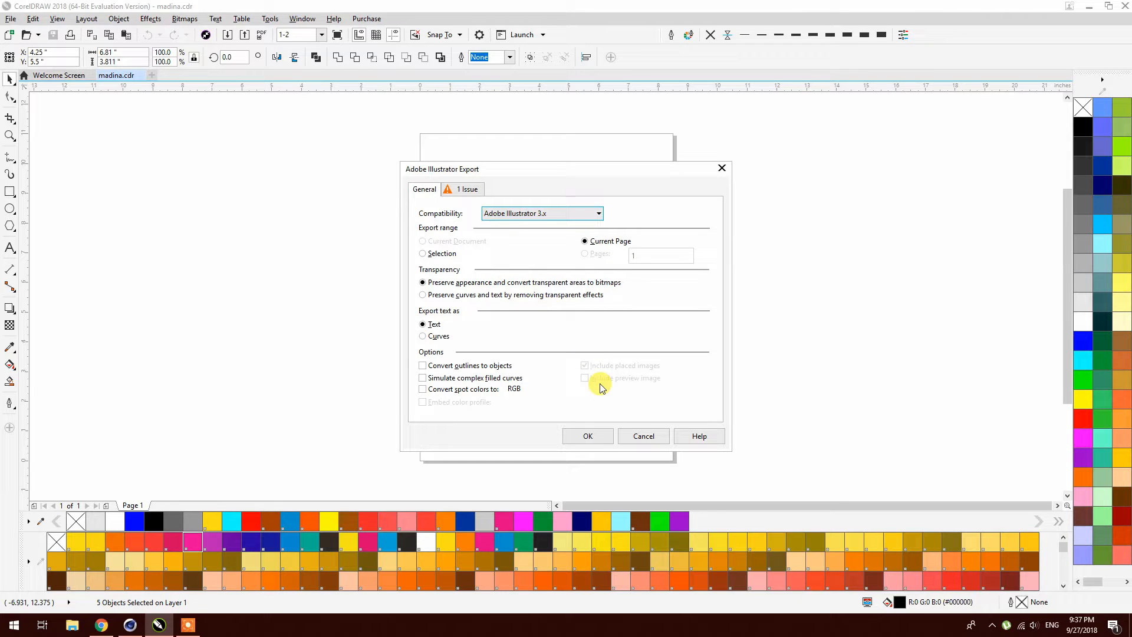
pyautogui.click(587, 436)
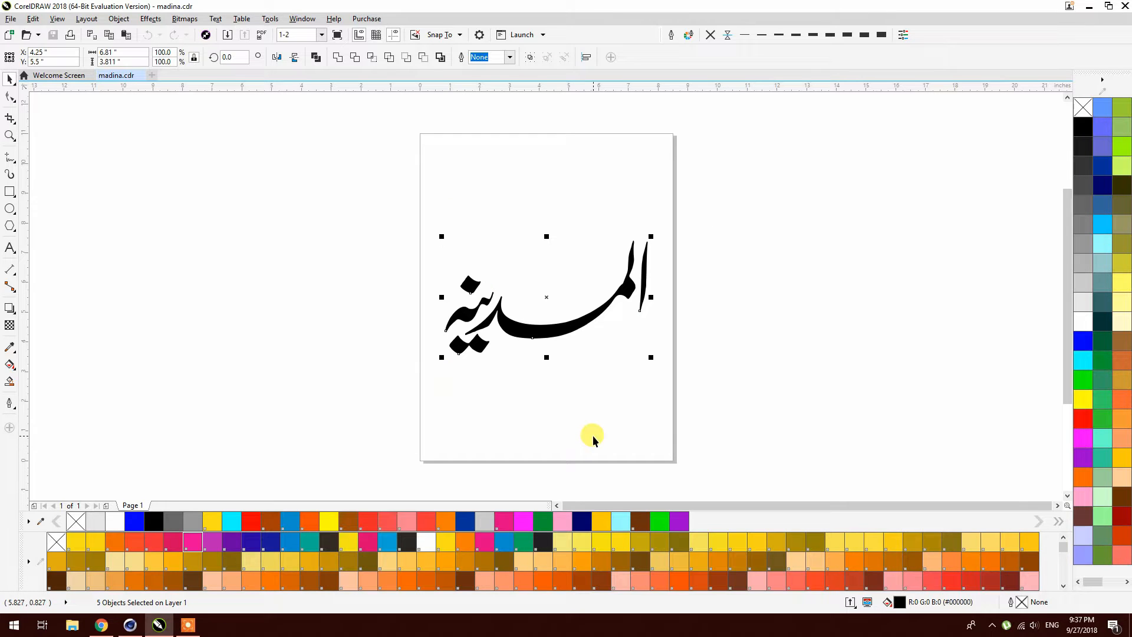
# - Switch to Cinema 4D and merge madina01.ai from the Ai folder inside 3D, accepting the import settings
pyautogui.click(1089, 6)
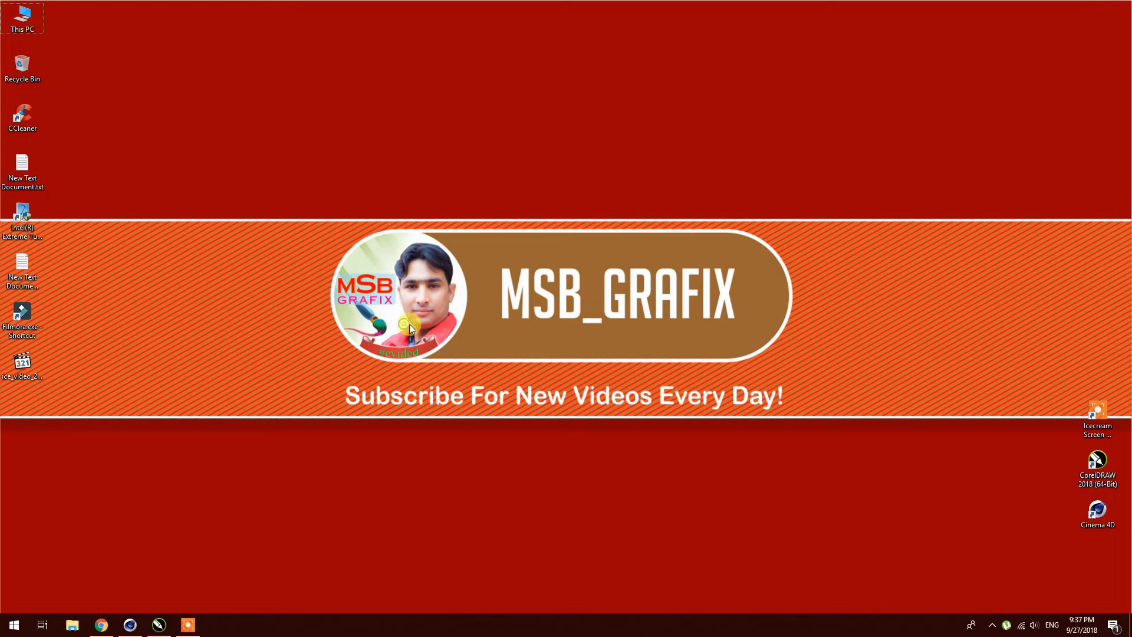
pyautogui.click(129, 624)
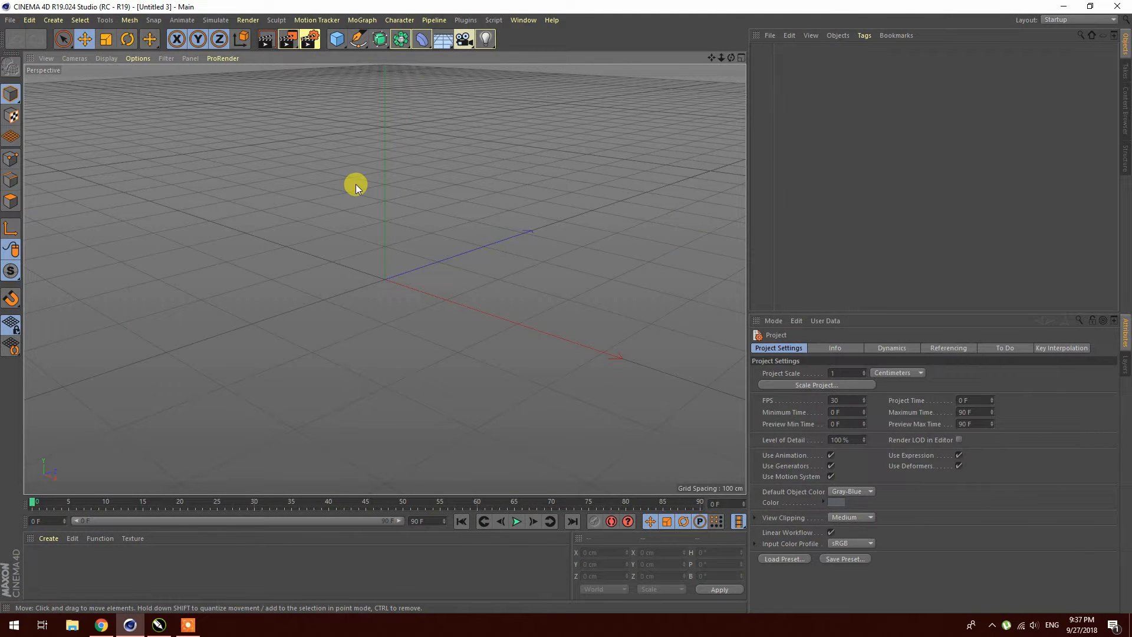
pyautogui.click(10, 20)
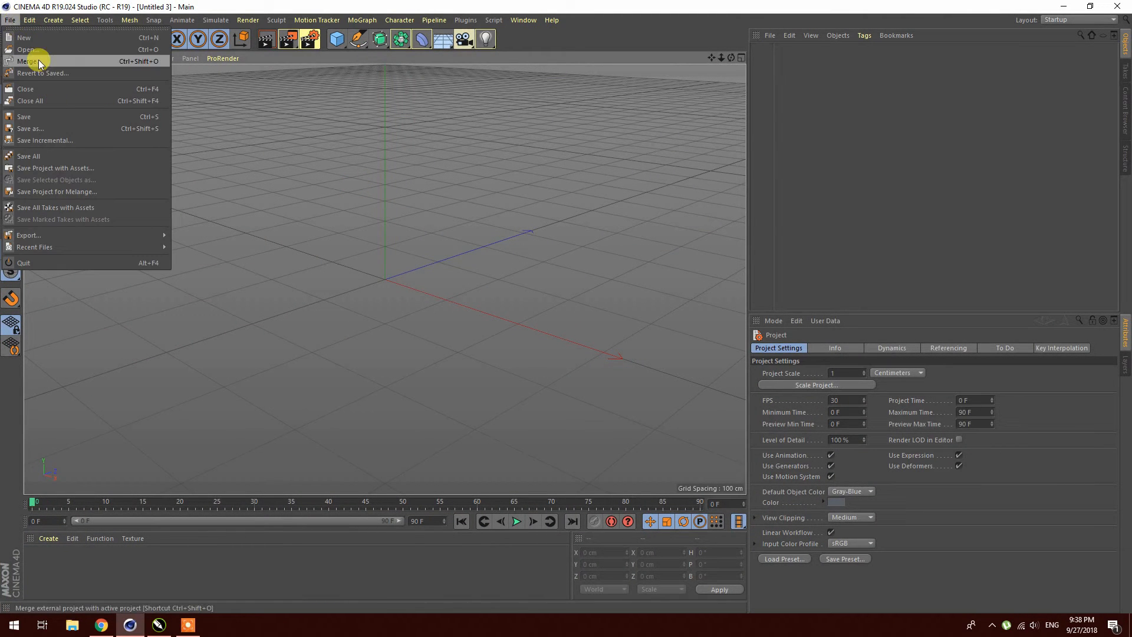
pyautogui.click(38, 60)
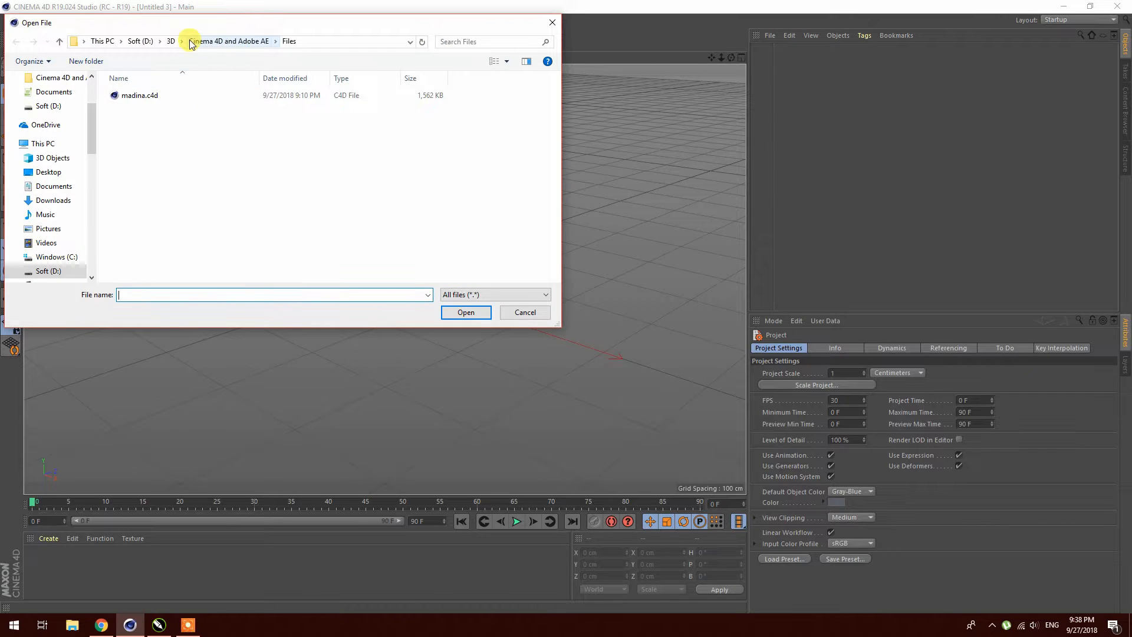
pyautogui.click(245, 41)
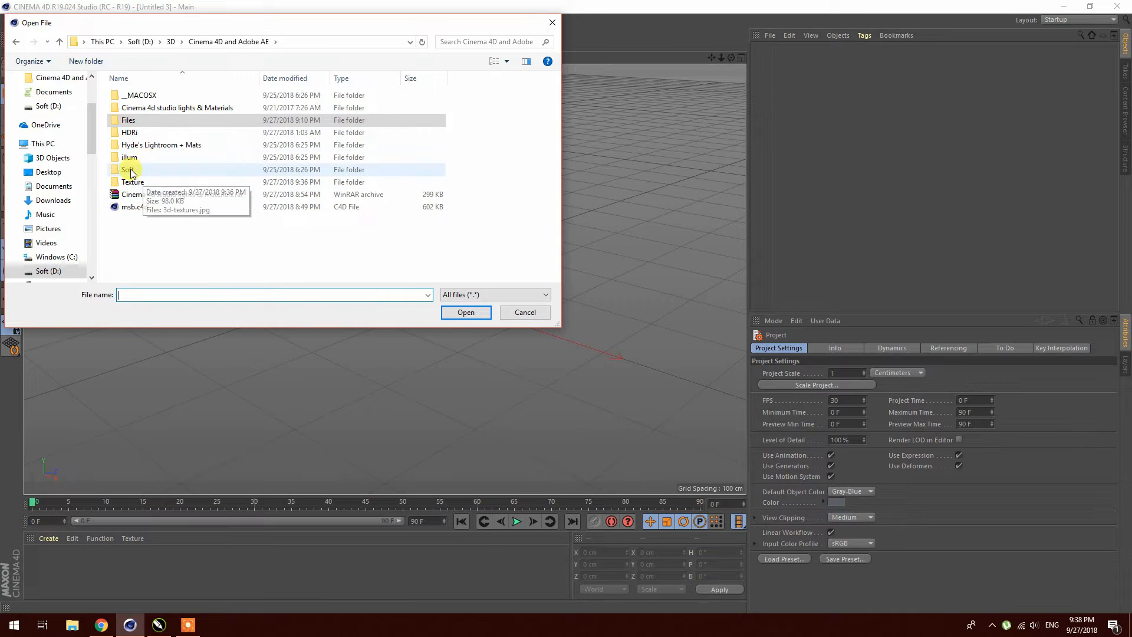
pyautogui.click(171, 41)
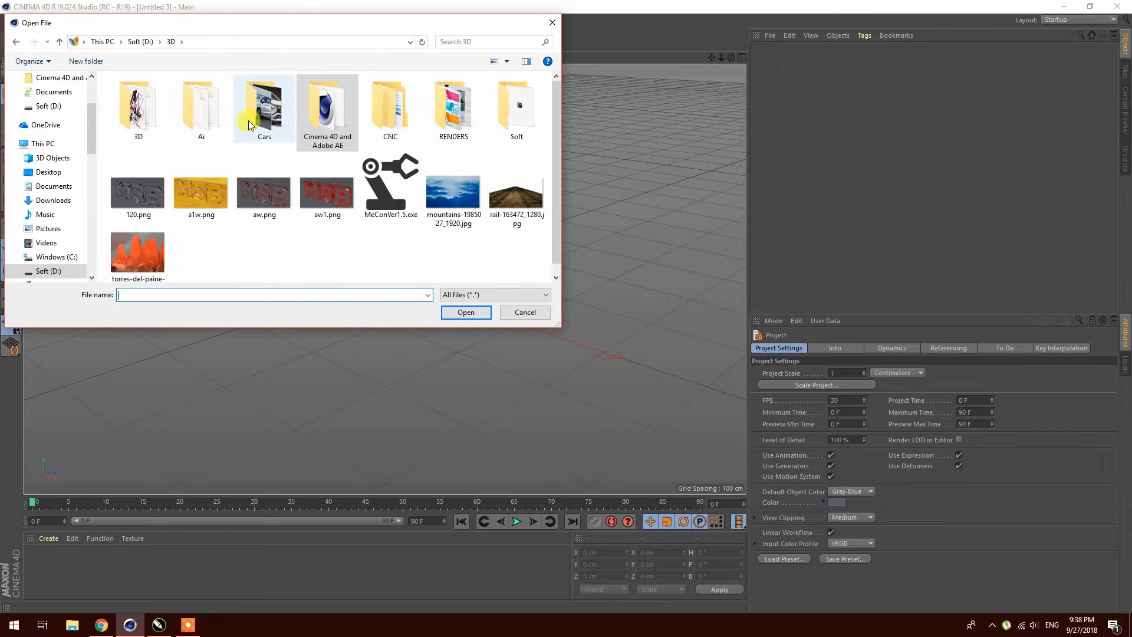
pyautogui.doubleClick(203, 109)
pyautogui.click(143, 108)
pyautogui.click(448, 312)
pyautogui.click(435, 436)
# - Move the imported madina01 artwork in the Front view to about X 1 cm, Y 107 cm, near the world origin
pyautogui.scroll(-5, 422, 194)
pyautogui.scroll(-1, 416, 227)
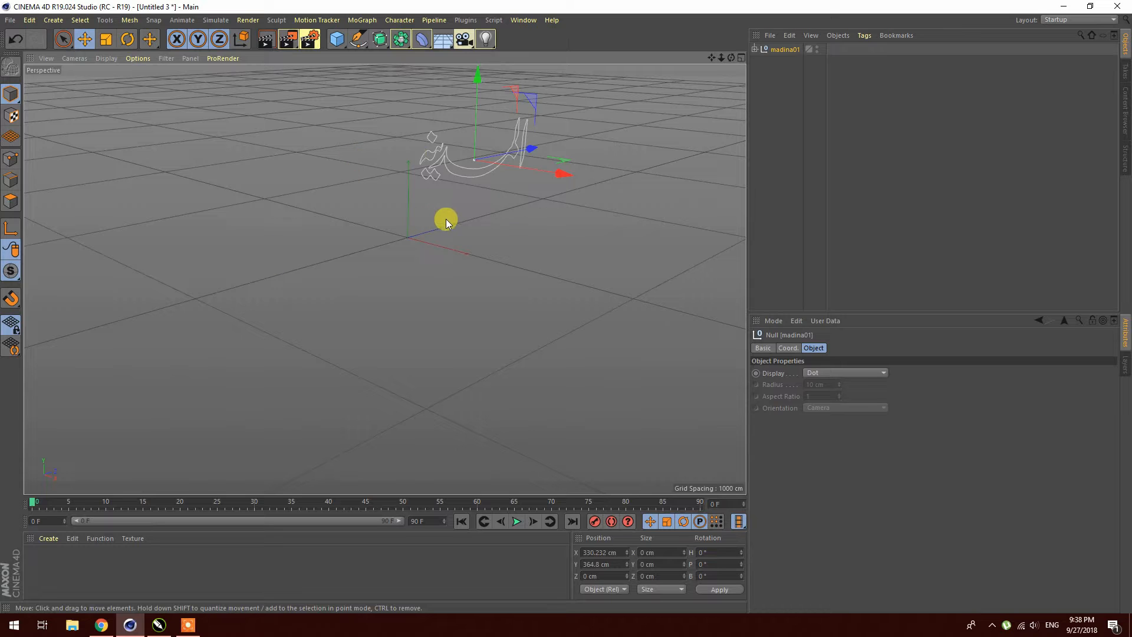
pyautogui.middleClick(487, 202)
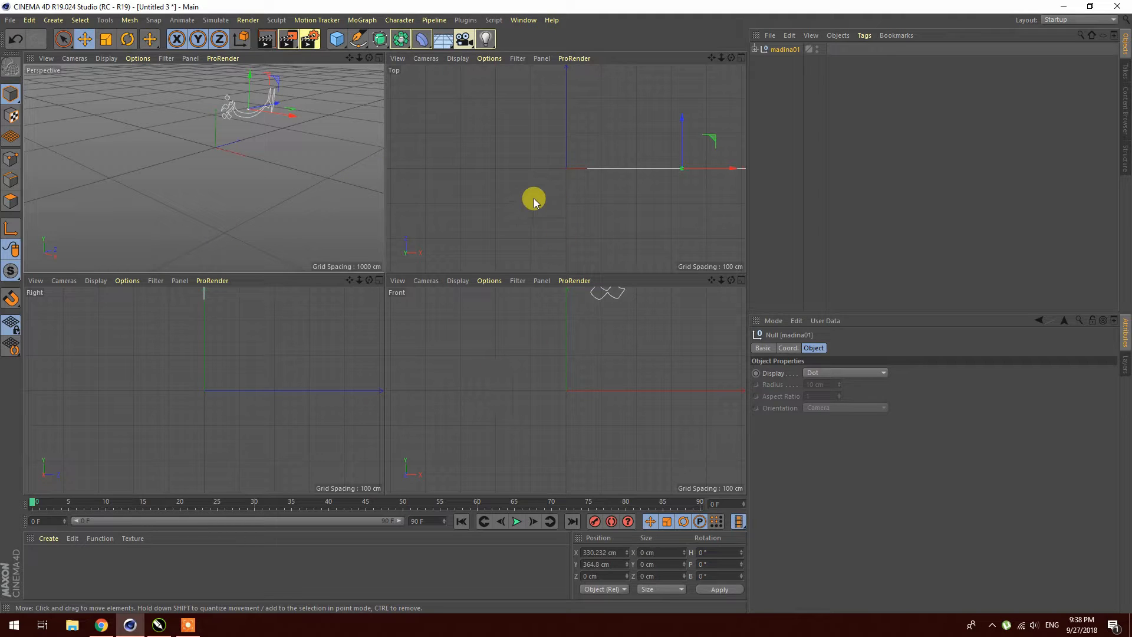
pyautogui.middleClick(620, 362)
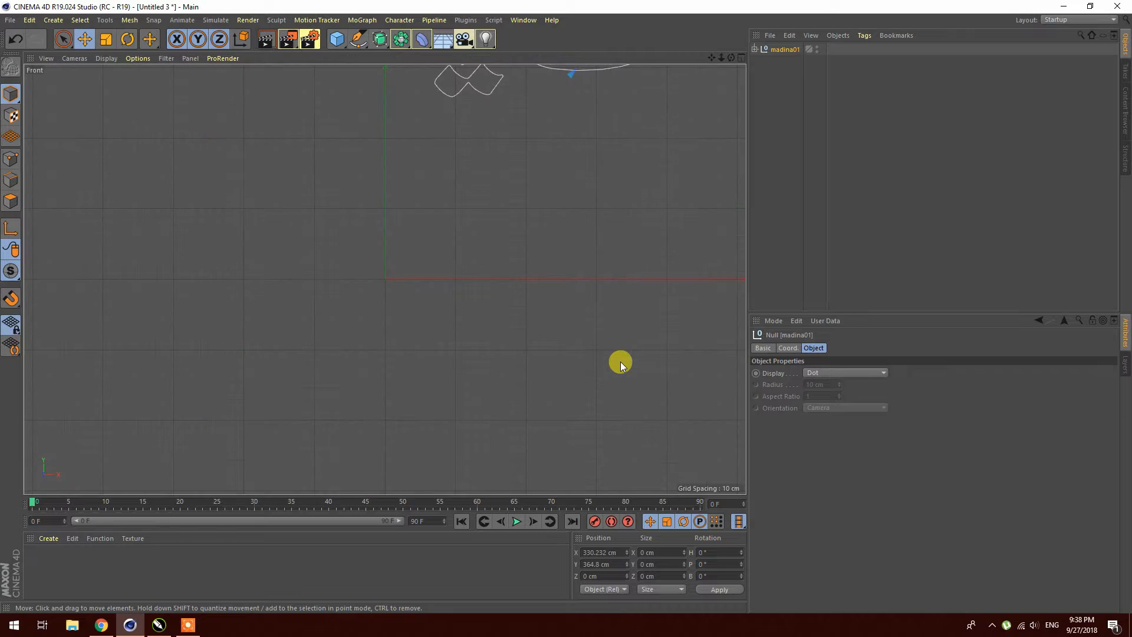
pyautogui.moveTo(717, 198); pyautogui.dragTo(610, 211)
pyautogui.moveTo(511, 109); pyautogui.dragTo(499, 186)
pyautogui.middleClick(574, 180)
pyautogui.middleClick(337, 175)
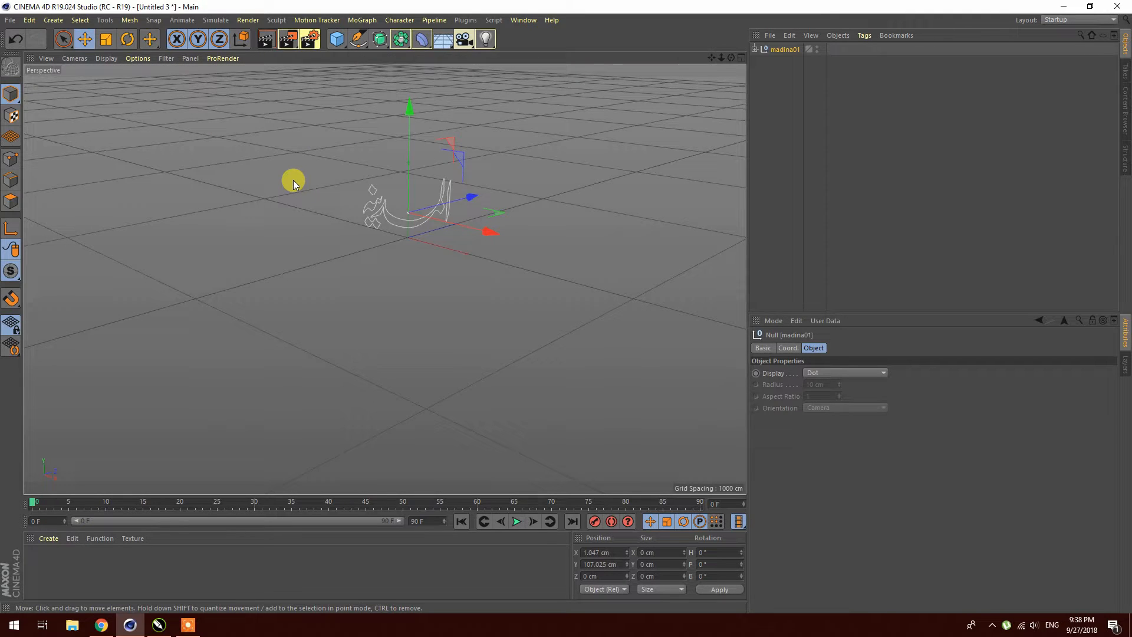
# - Expand the madina01 group and toggle Path 4, Path 3 and Path 2 off and on to check which shape each is
pyautogui.scroll(5, 418, 217)
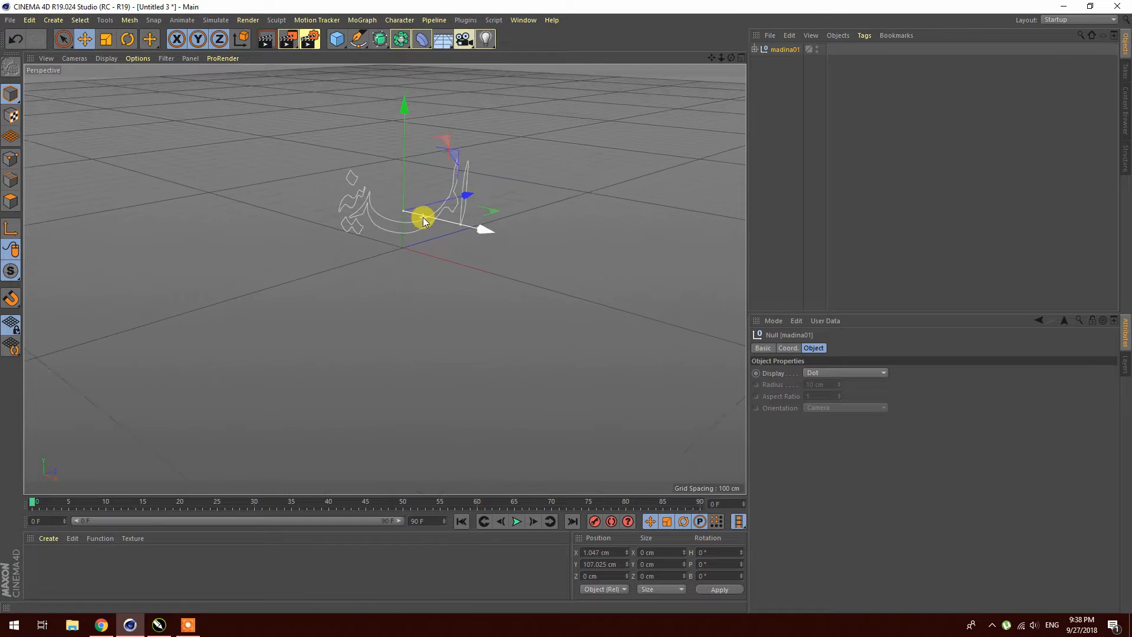
pyautogui.scroll(1, 423, 218)
pyautogui.scroll(4, 445, 75)
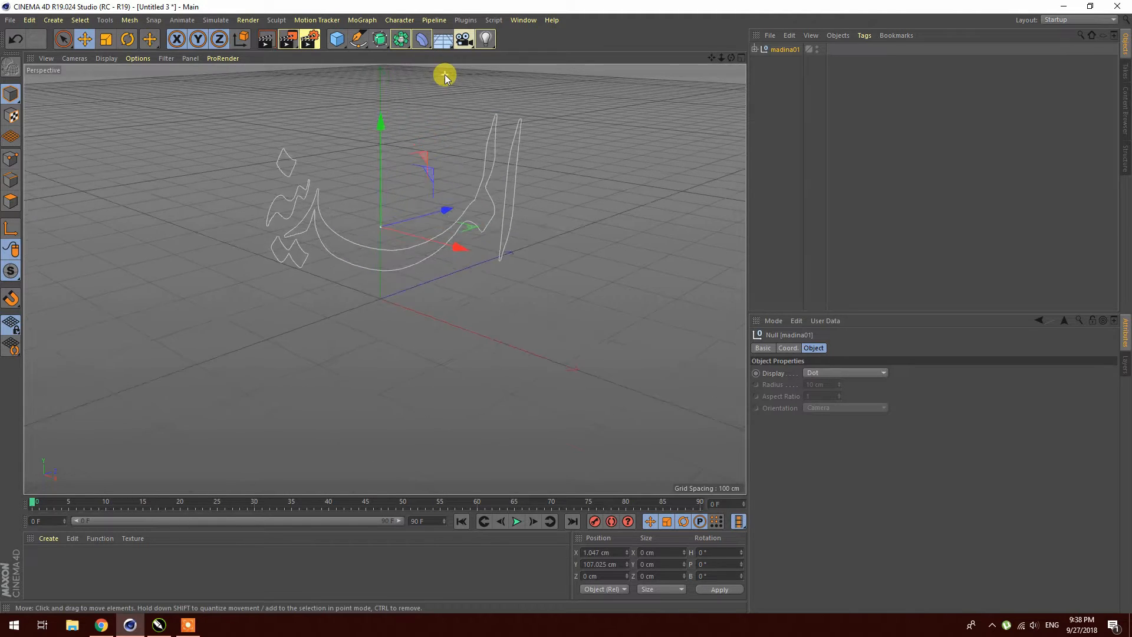
pyautogui.click(755, 49)
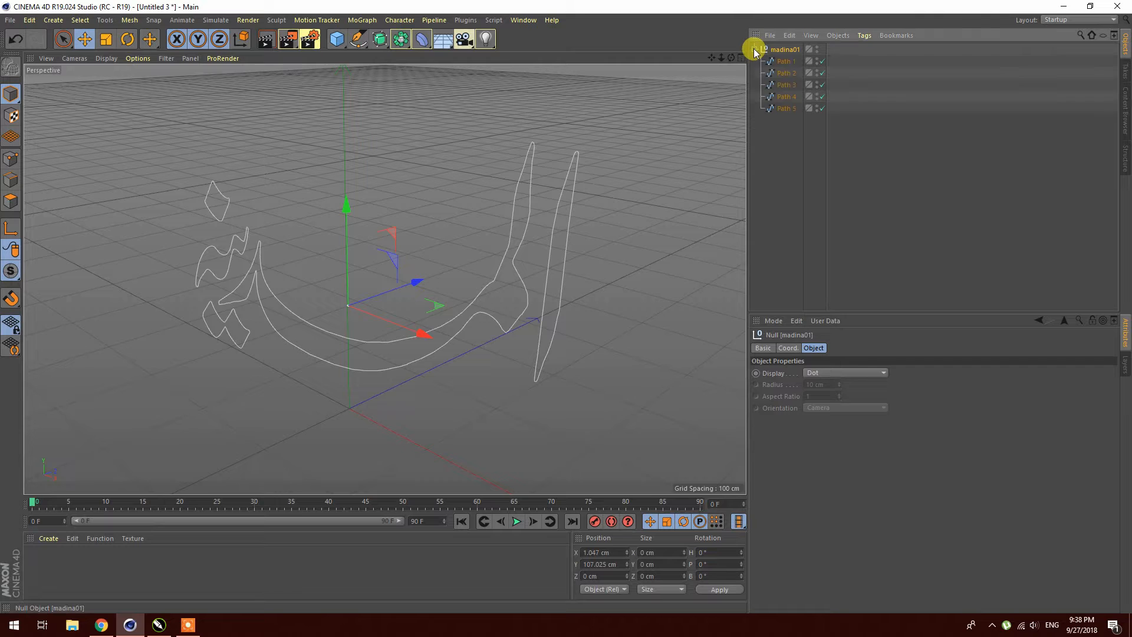
pyautogui.click(820, 97)
pyautogui.click(820, 97)
pyautogui.click(821, 84)
pyautogui.click(821, 85)
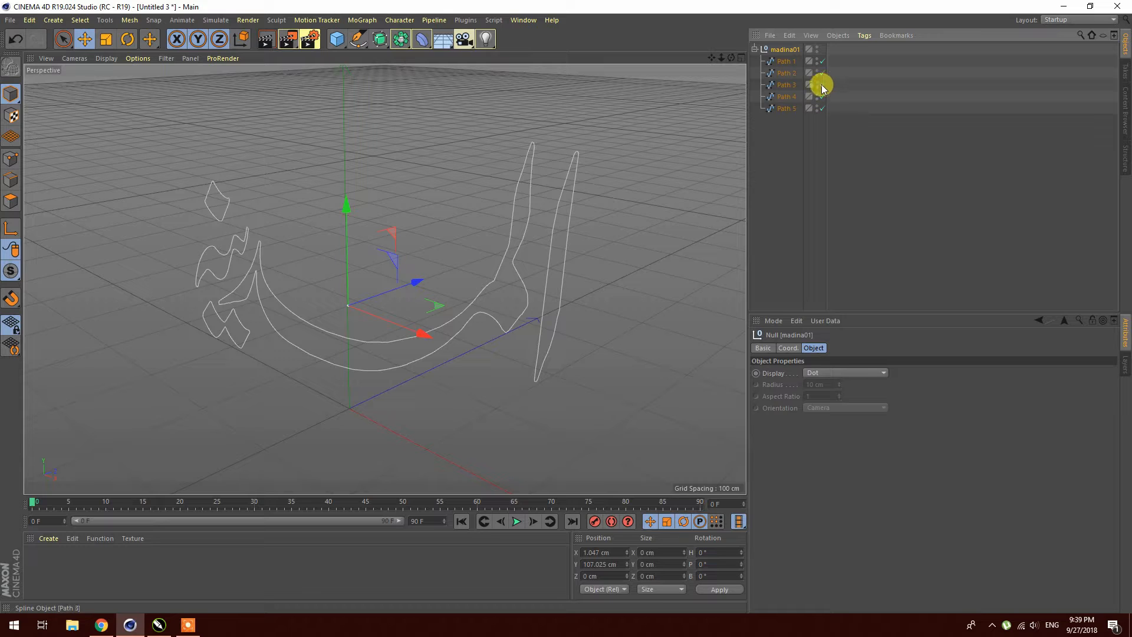
pyautogui.click(821, 74)
pyautogui.click(822, 74)
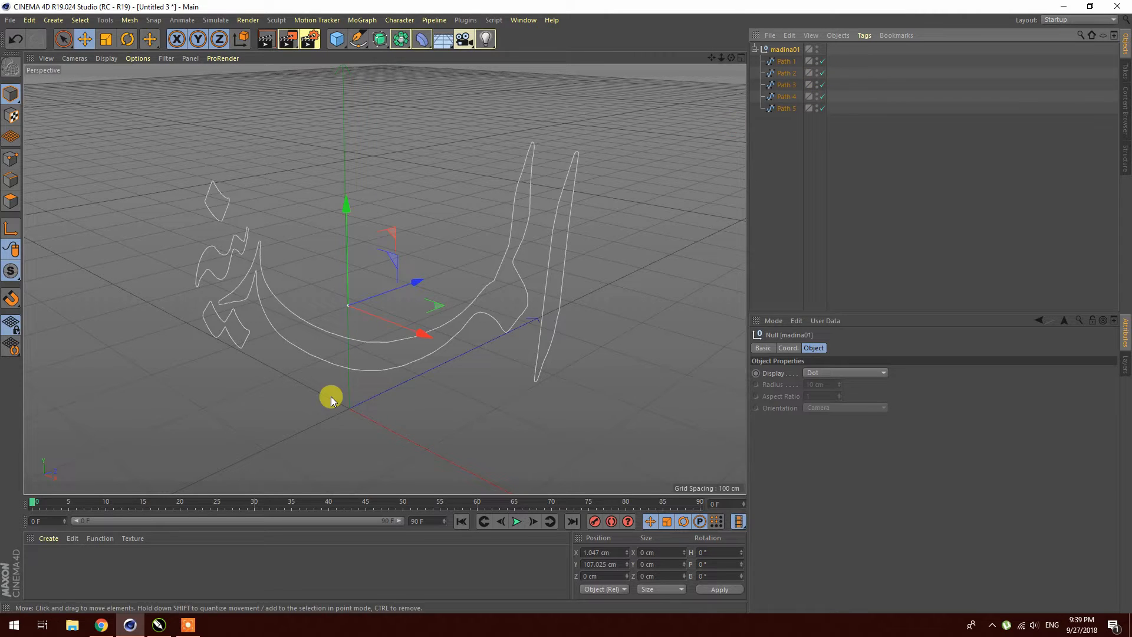
# - Switch to CorelDRAW, combine the five calligraphy shapes into one curve, try moving it, and undo the move
pyautogui.click(159, 624)
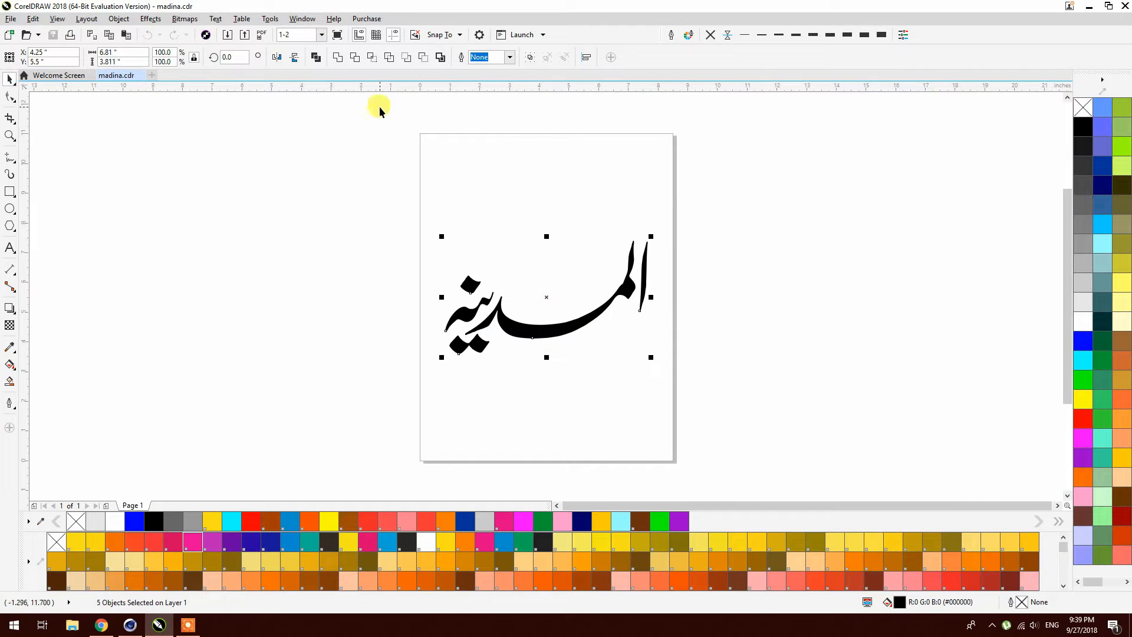
pyautogui.click(316, 57)
pyautogui.click(348, 181)
pyautogui.moveTo(529, 333); pyautogui.dragTo(579, 392)
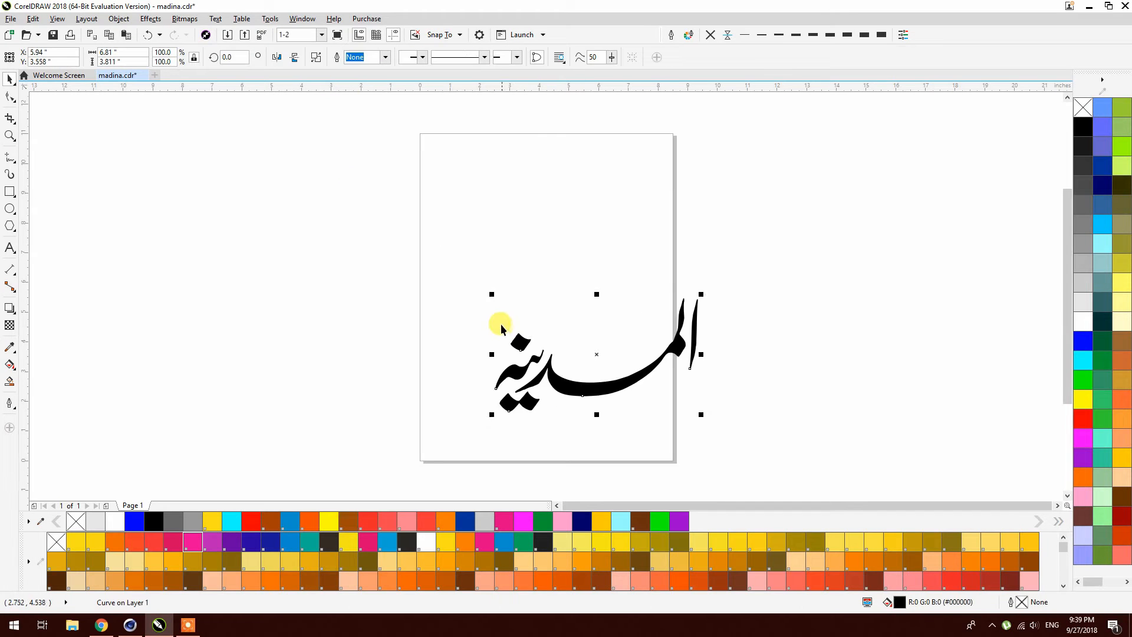
pyautogui.hotkey('ctrl', 'z')
# - Break the combined curve apart, try moving individual calligraphy shapes, and undo these changes
pyautogui.click(316, 58)
pyautogui.click(462, 161)
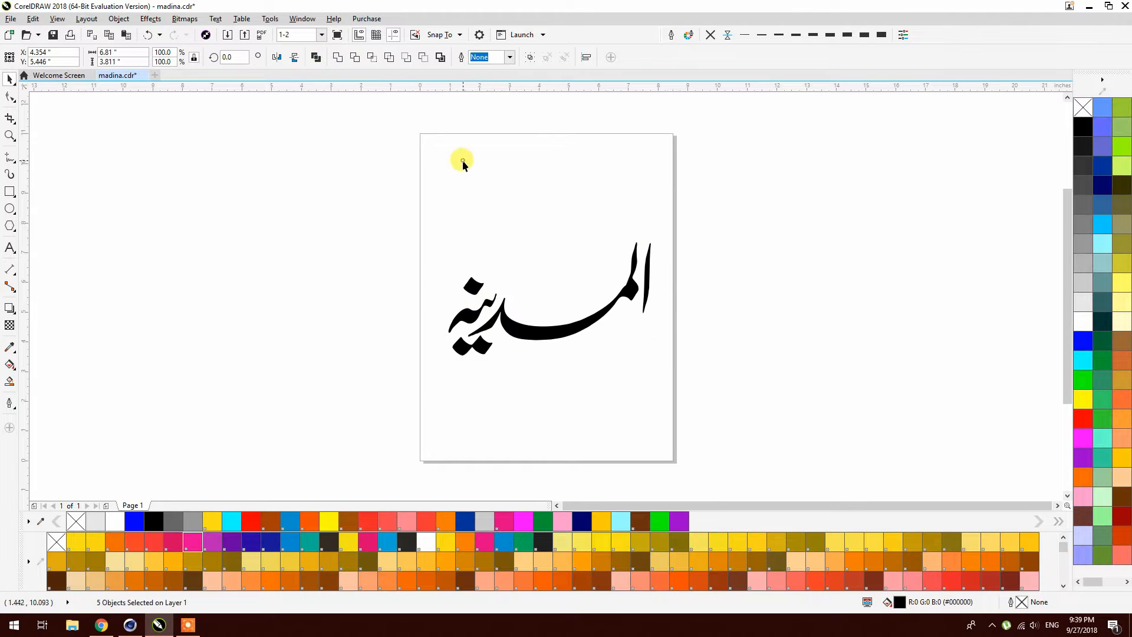
pyautogui.moveTo(532, 330); pyautogui.dragTo(560, 370)
pyautogui.moveTo(476, 317); pyautogui.dragTo(445, 283)
pyautogui.hotkey('ctrl', 'z')
pyautogui.hotkey('ctrl', 'z')
pyautogui.hotkey('ctrl', 'z')
pyautogui.hotkey('ctrl', 'z')
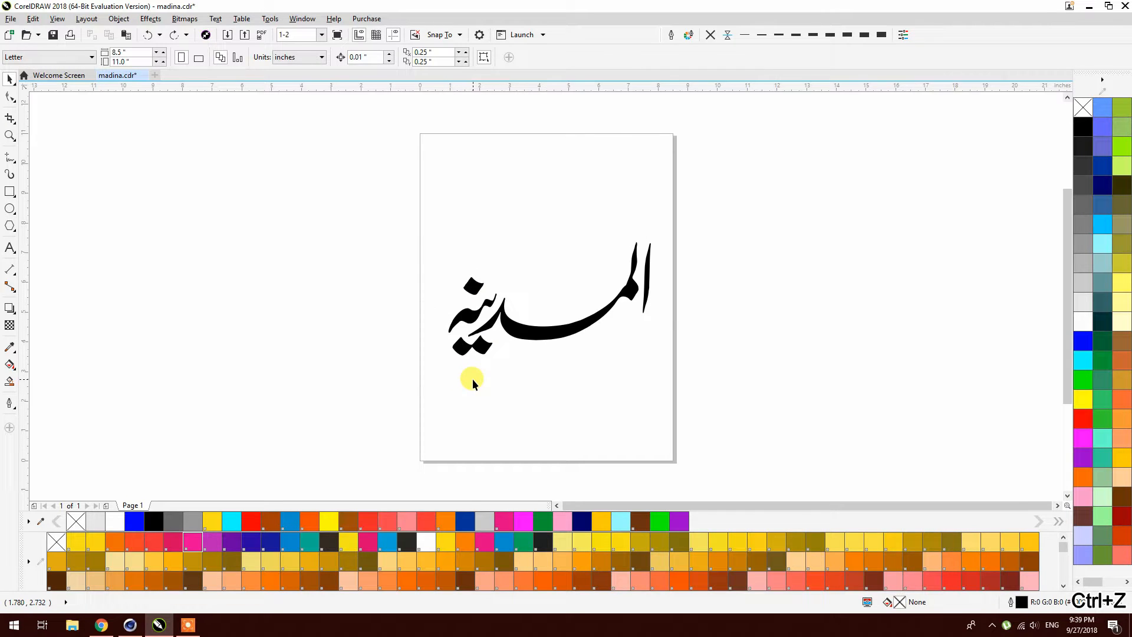
# - Switch back to Cinema 4D, select madina01 with its children, and merge them into one spline with Connect Objects + Delete
pyautogui.click(130, 625)
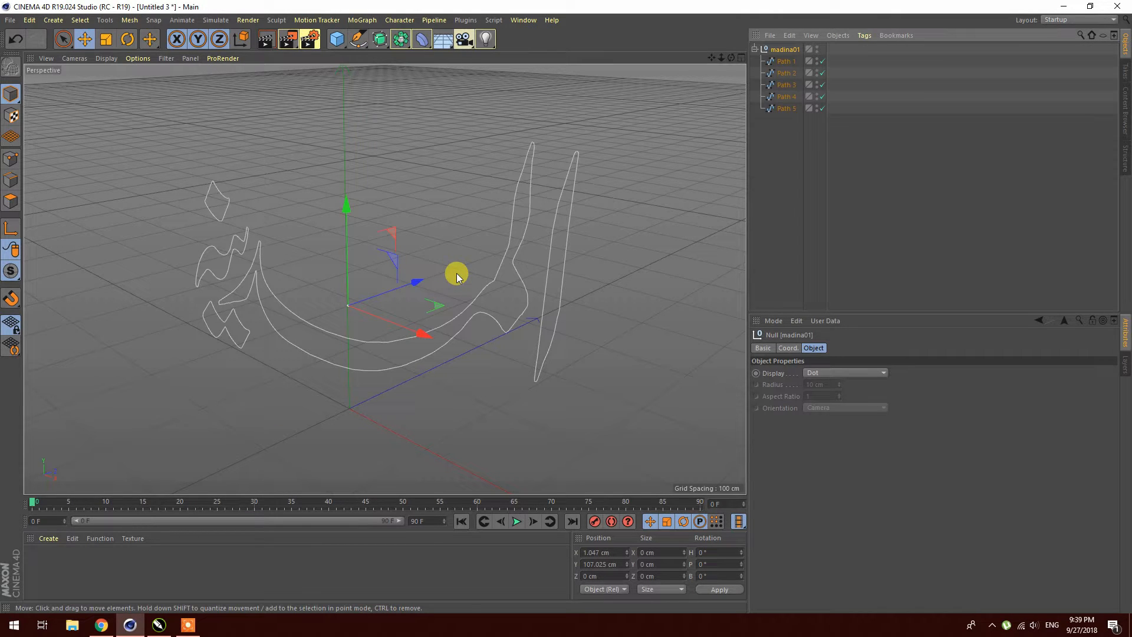
pyautogui.moveTo(795, 141); pyautogui.dragTo(768, 54)
pyautogui.click(765, 50)
pyautogui.click(754, 48)
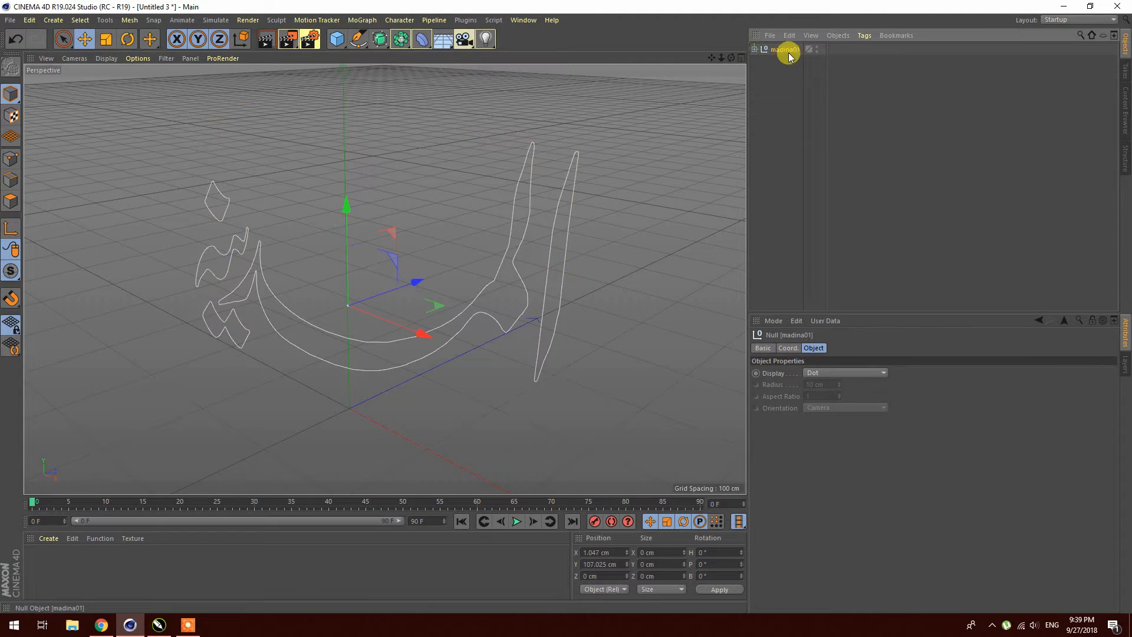
pyautogui.rightClick(789, 52)
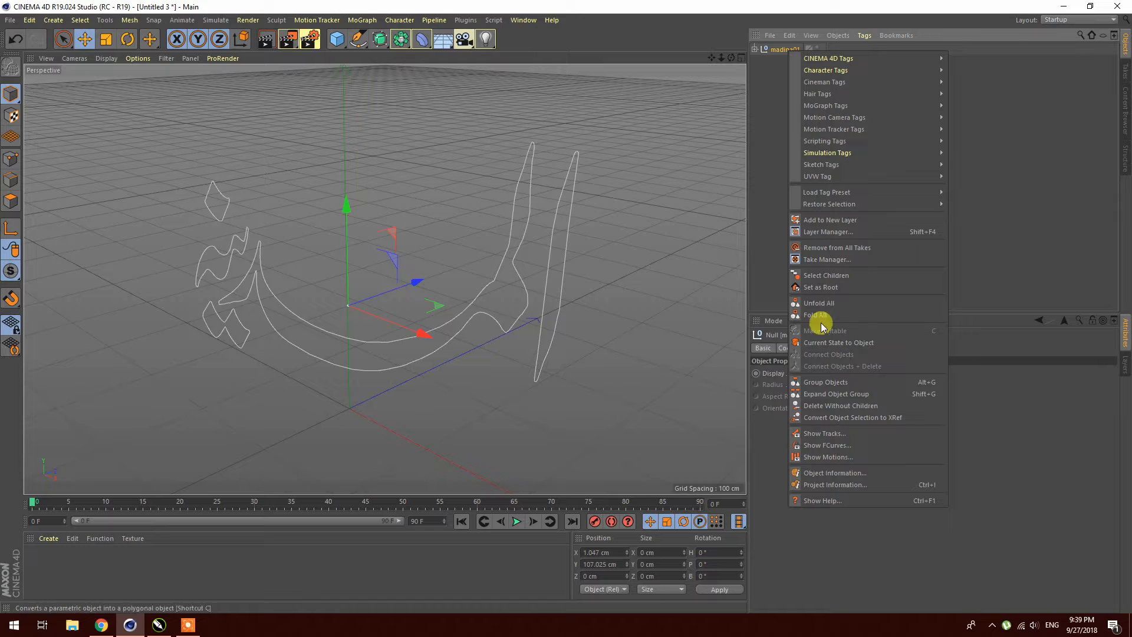
pyautogui.click(825, 275)
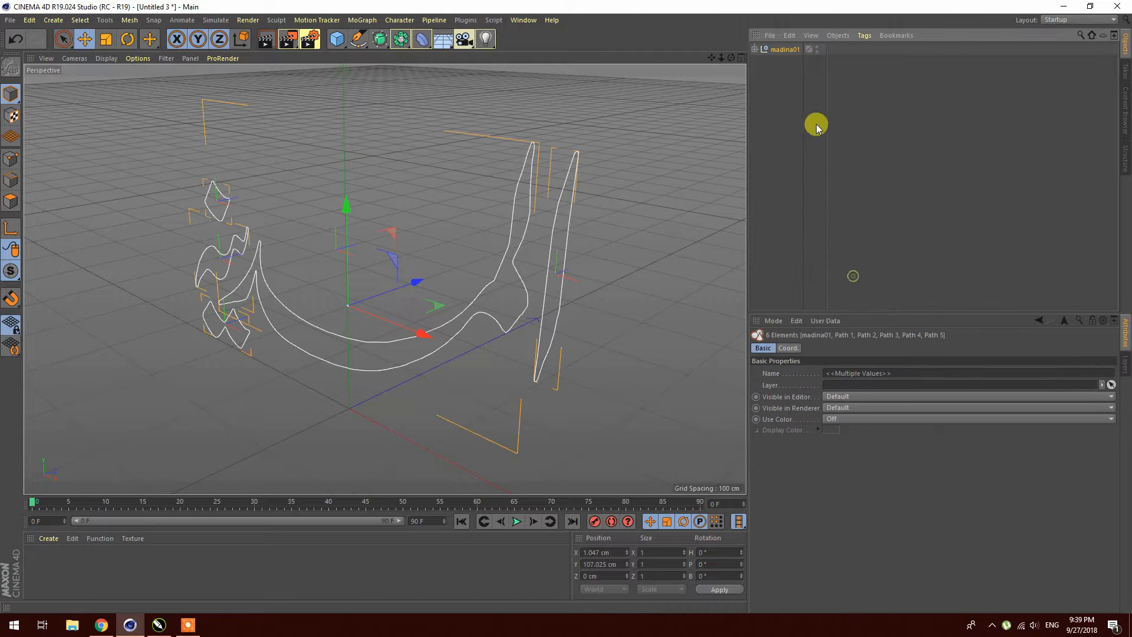
pyautogui.rightClick(777, 52)
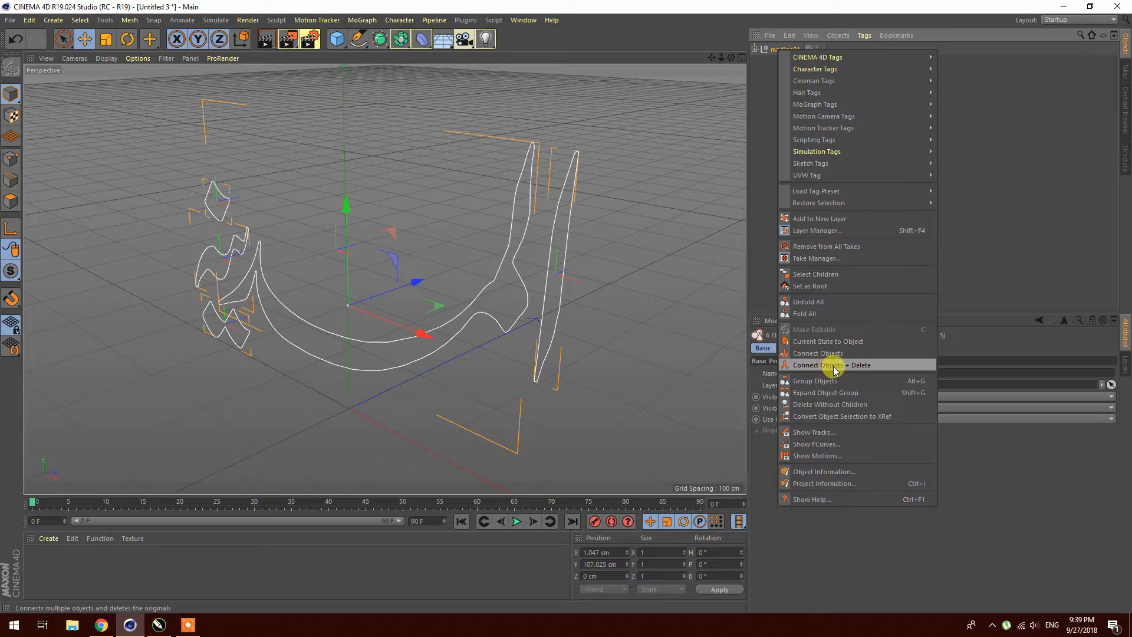
pyautogui.click(859, 366)
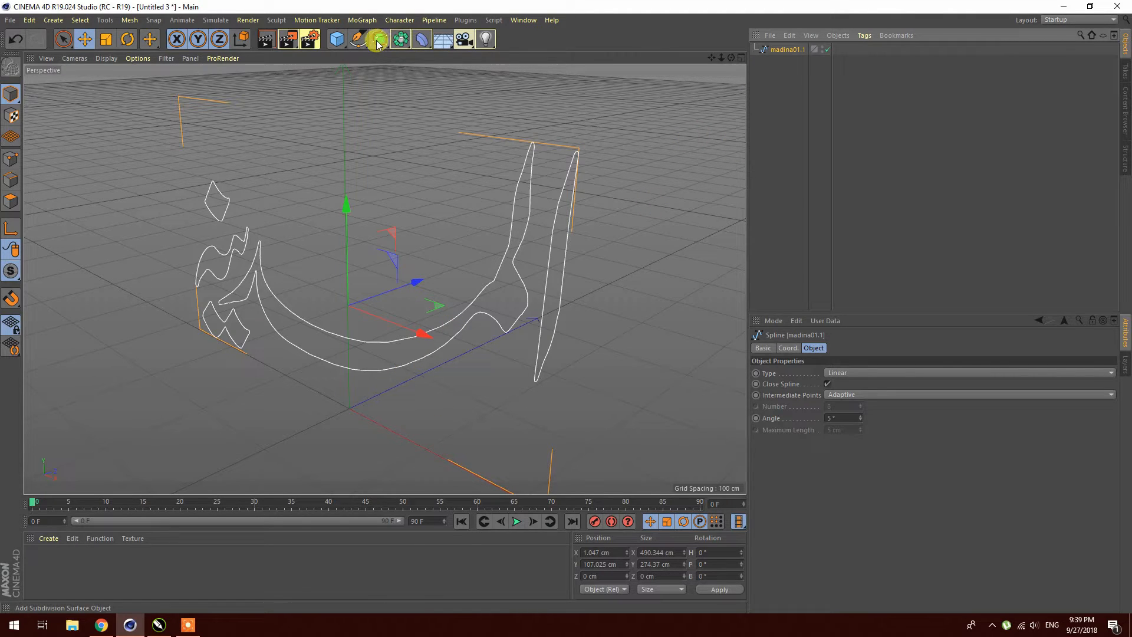
# - Add an Extrude generator and make the madina01.1 spline its child so the calligraphy becomes a solid 3D shape
pyautogui.click(400, 39)
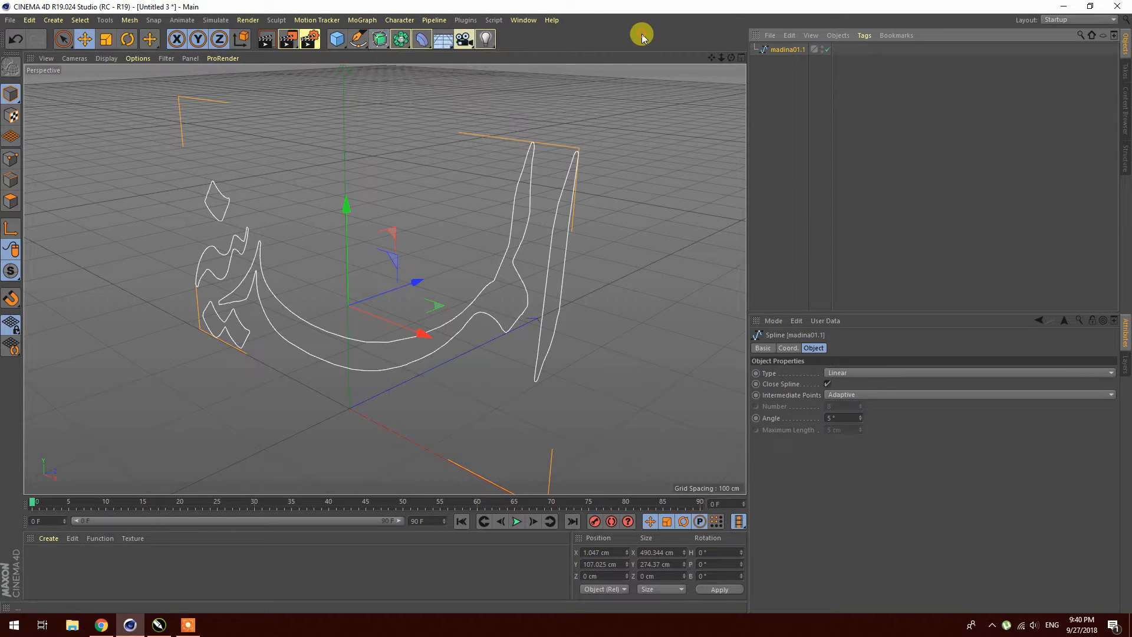
pyautogui.click(382, 42)
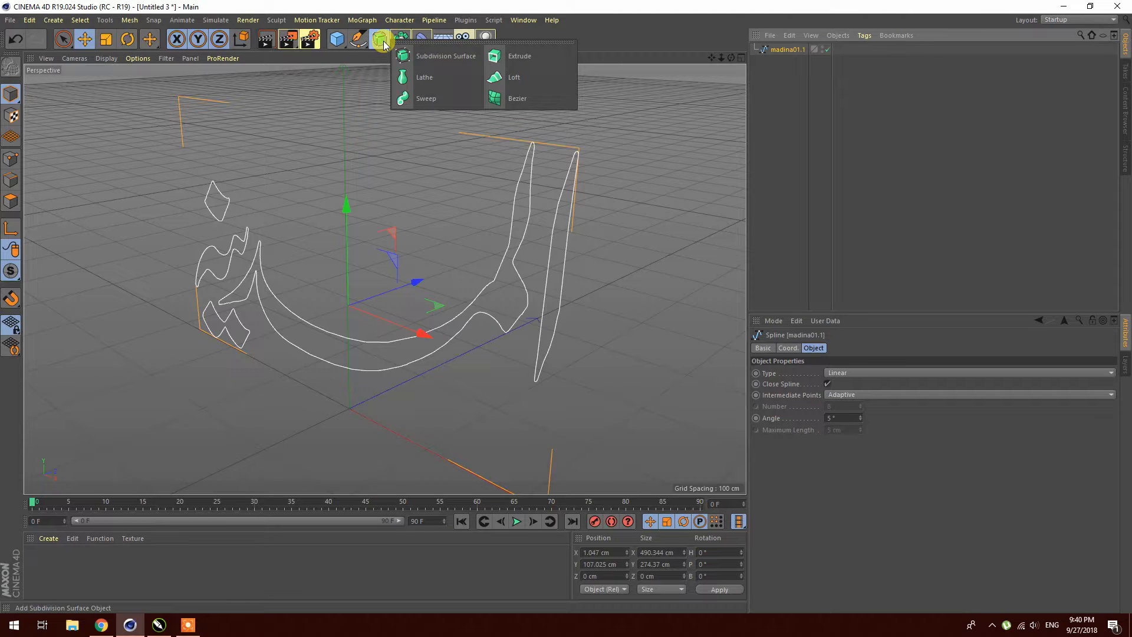
pyautogui.click(519, 59)
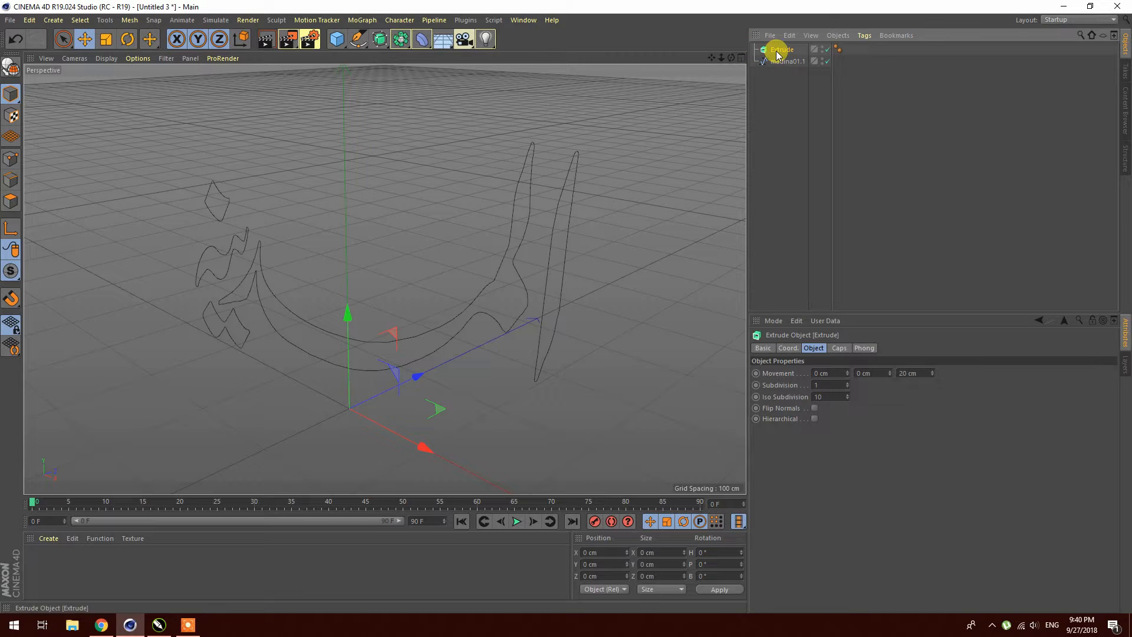
pyautogui.moveTo(782, 61); pyautogui.dragTo(781, 49)
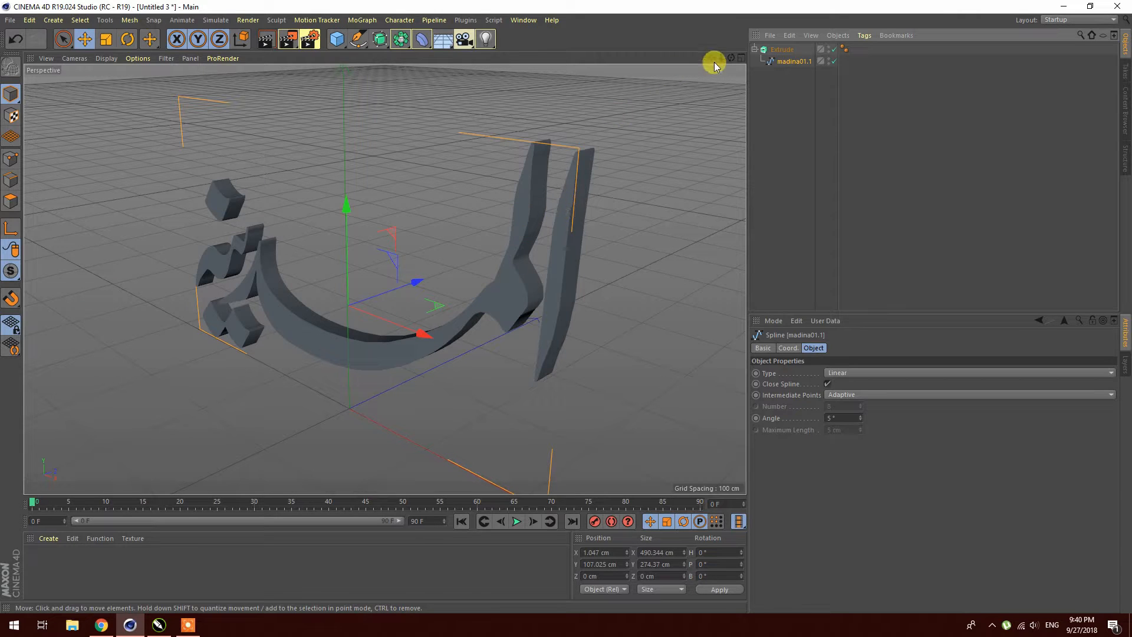
pyautogui.moveTo(730, 58)
pyautogui.mouseDown()
pyautogui.moveTo(385, 278)
pyautogui.moveTo(729, 63)
pyautogui.mouseUp()
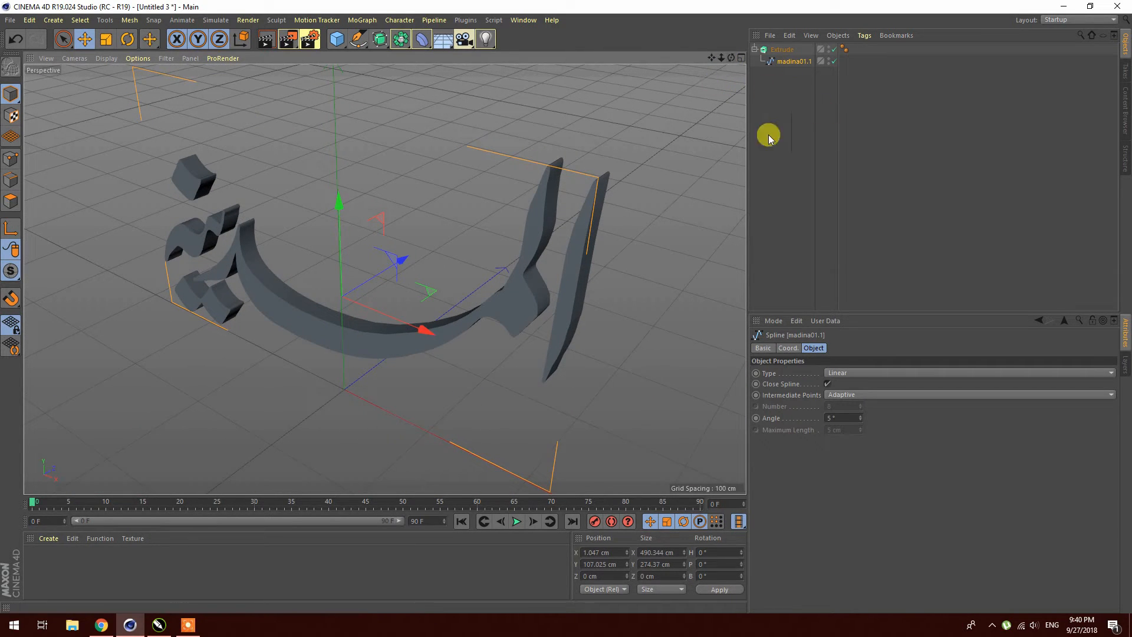
# - Set the Extrude object's start cap to Fillet Cap
pyautogui.click(782, 50)
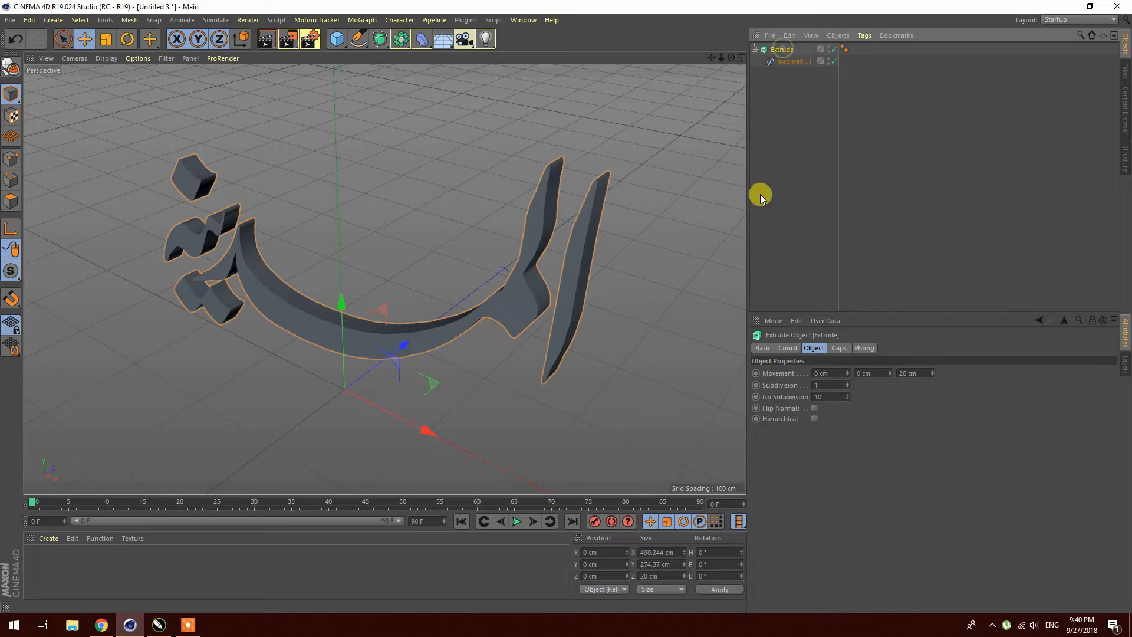
pyautogui.click(785, 348)
pyautogui.click(760, 350)
pyautogui.click(816, 351)
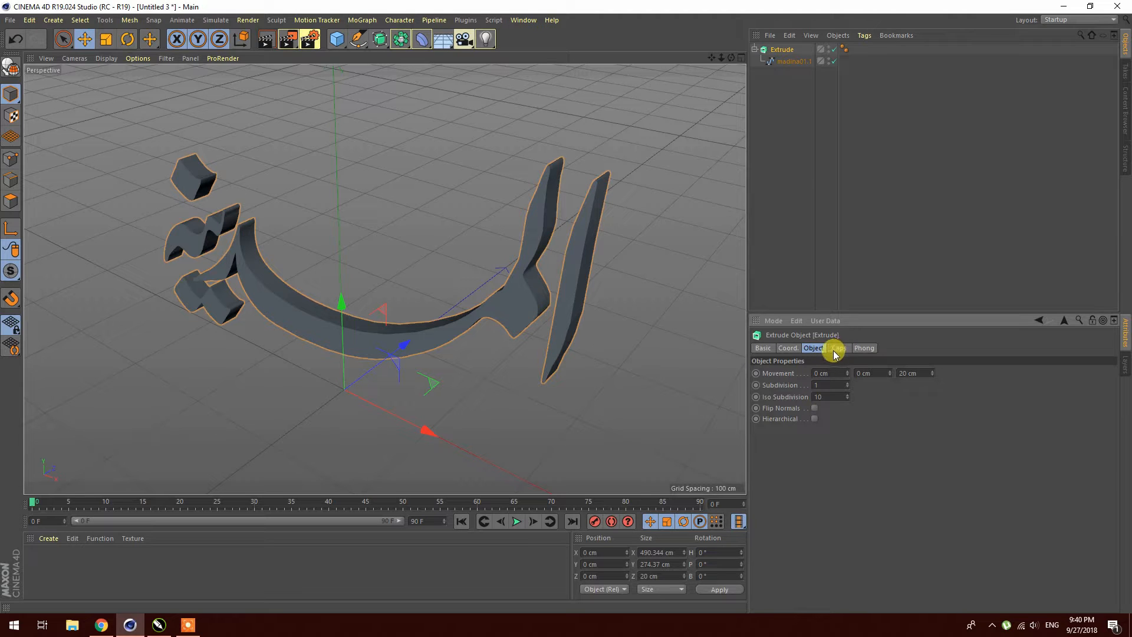
pyautogui.click(837, 350)
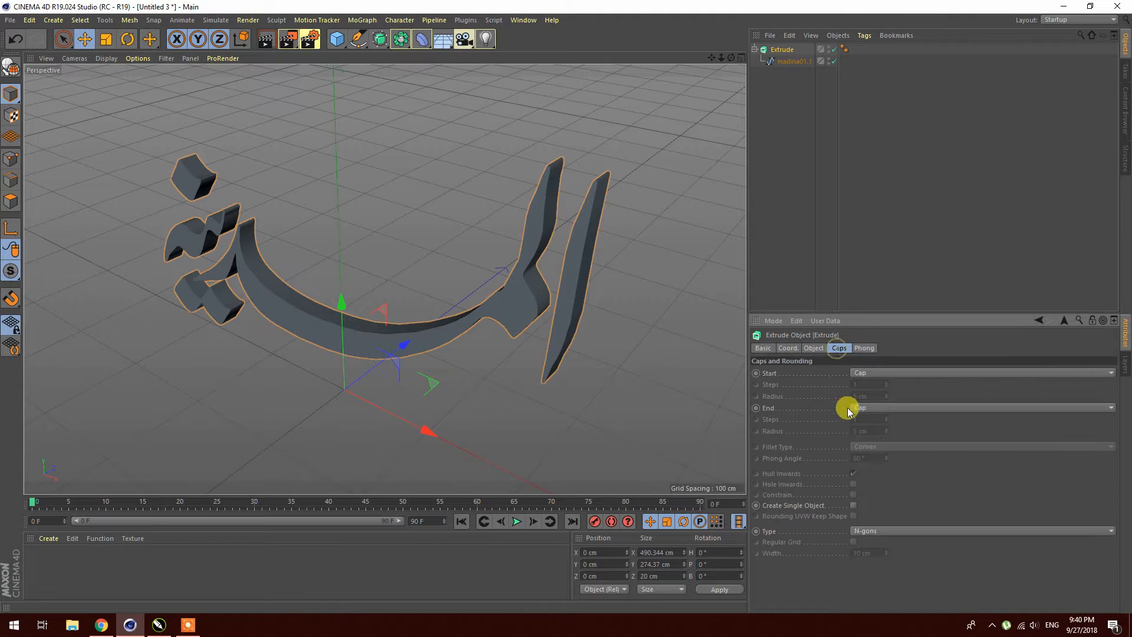
pyautogui.click(865, 373)
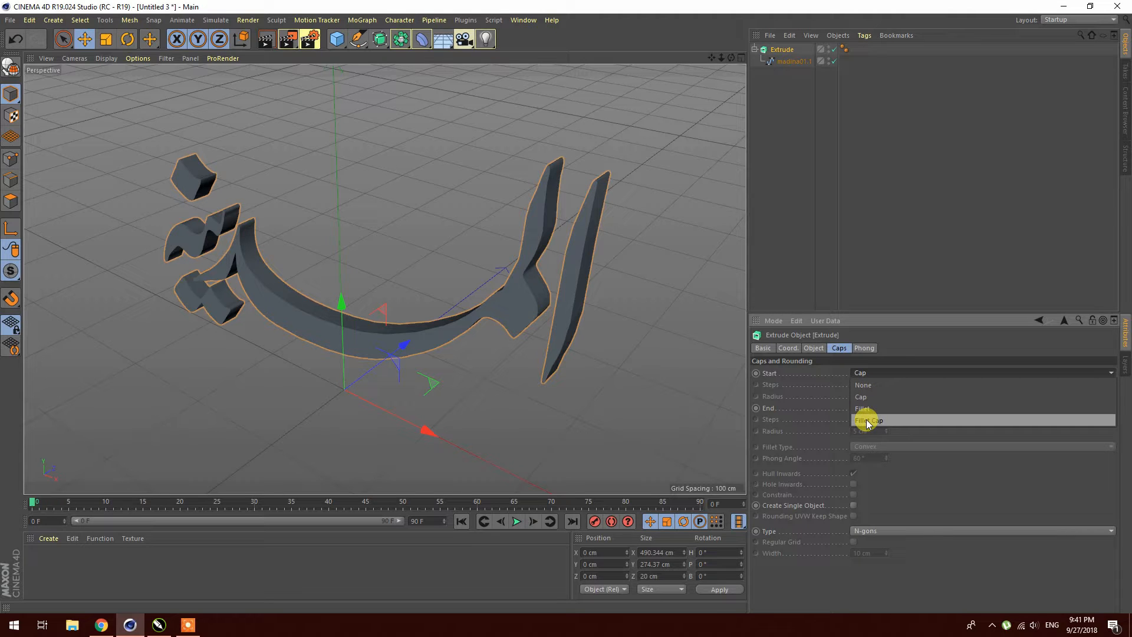
pyautogui.click(895, 420)
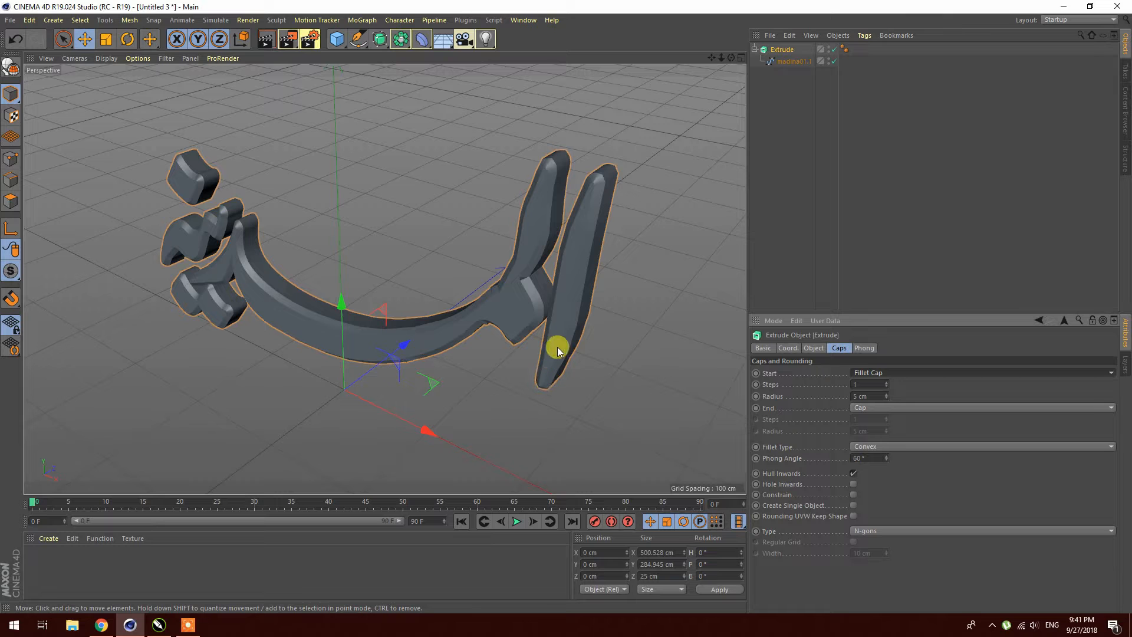
# - Set the Extrude object's end cap to Fillet Cap for the back side of the calligraphy
pyautogui.moveTo(731, 58)
pyautogui.mouseDown()
pyautogui.moveTo(601, 44)
pyautogui.moveTo(584, 26)
pyautogui.moveTo(731, 58)
pyautogui.mouseUp()
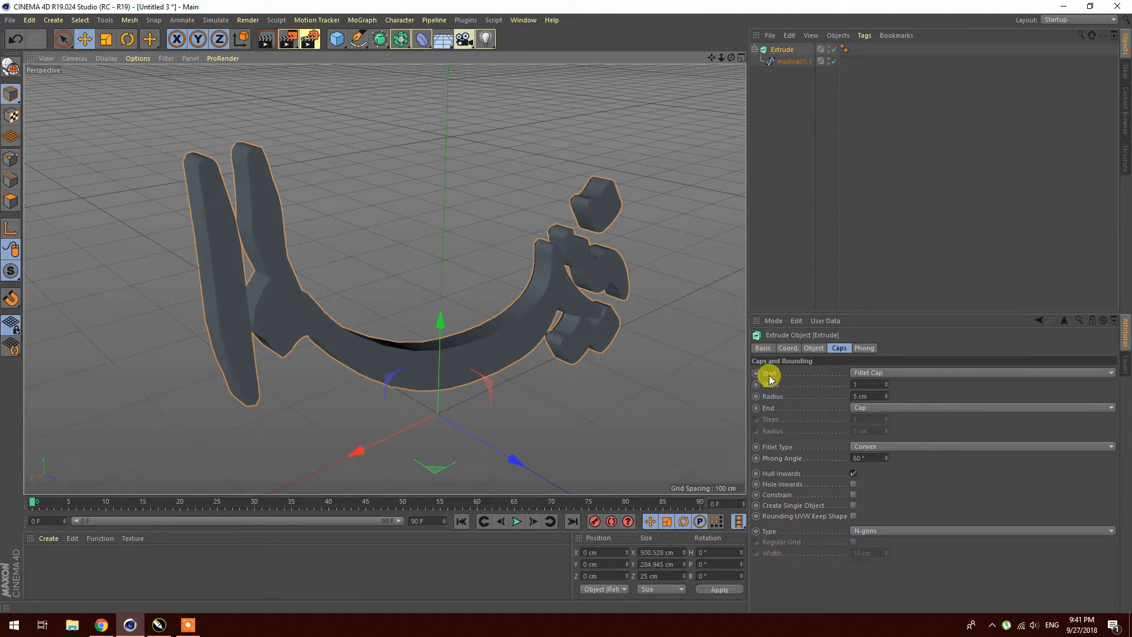
pyautogui.click(865, 408)
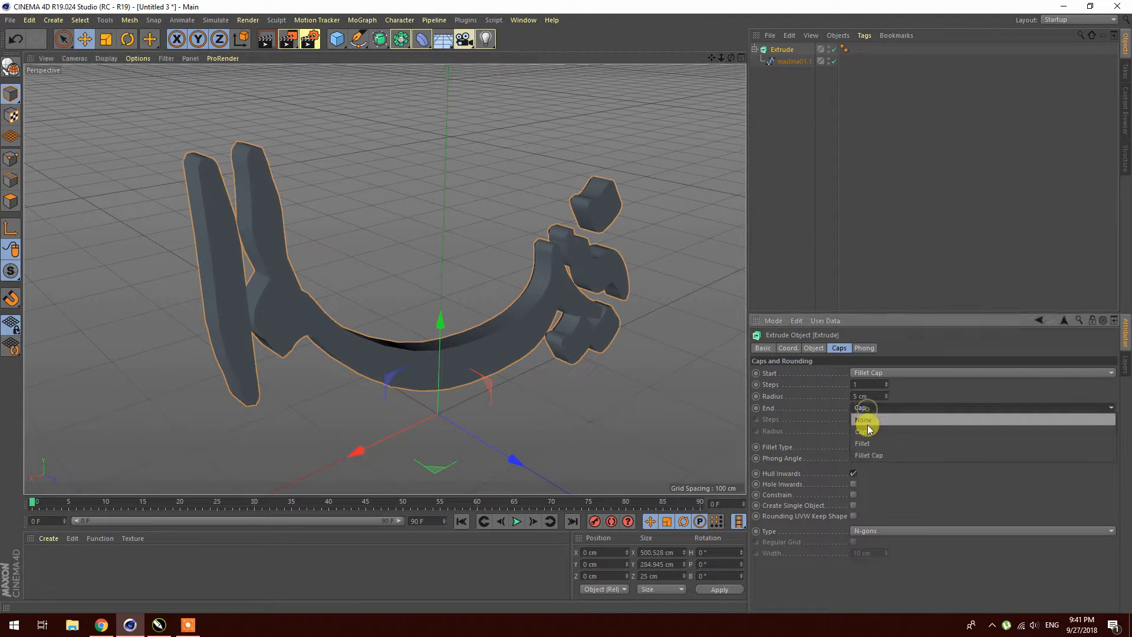
pyautogui.click(870, 455)
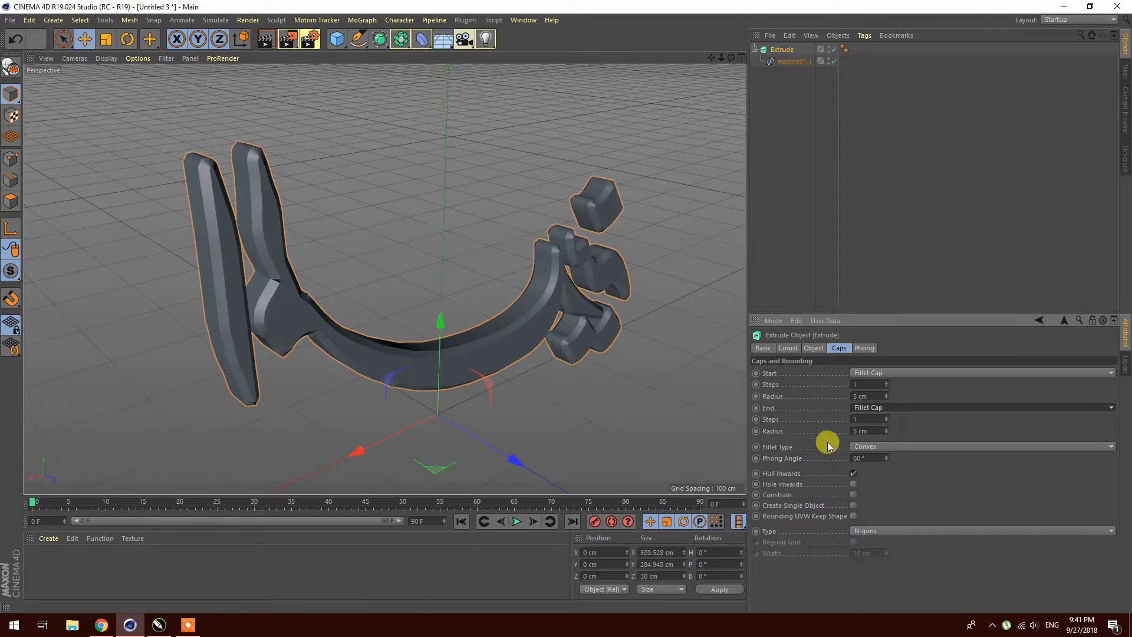
# - Set the start fillet cap's steps to 4 to smooth the calligraphy's front edges
pyautogui.moveTo(731, 58); pyautogui.dragTo(507, 62)
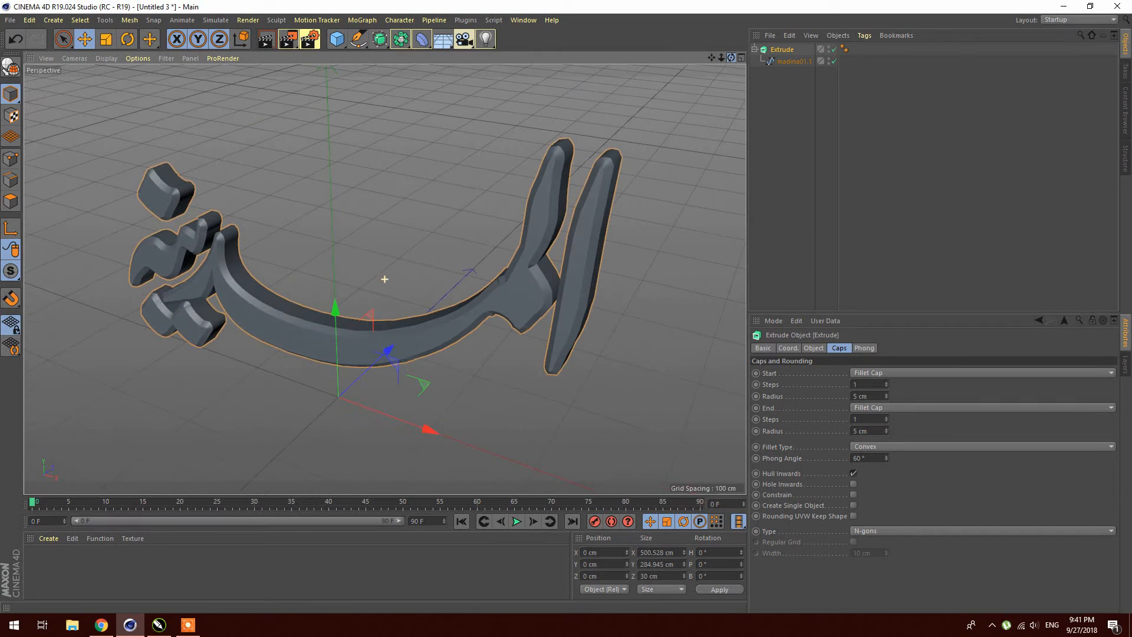
pyautogui.click(862, 383)
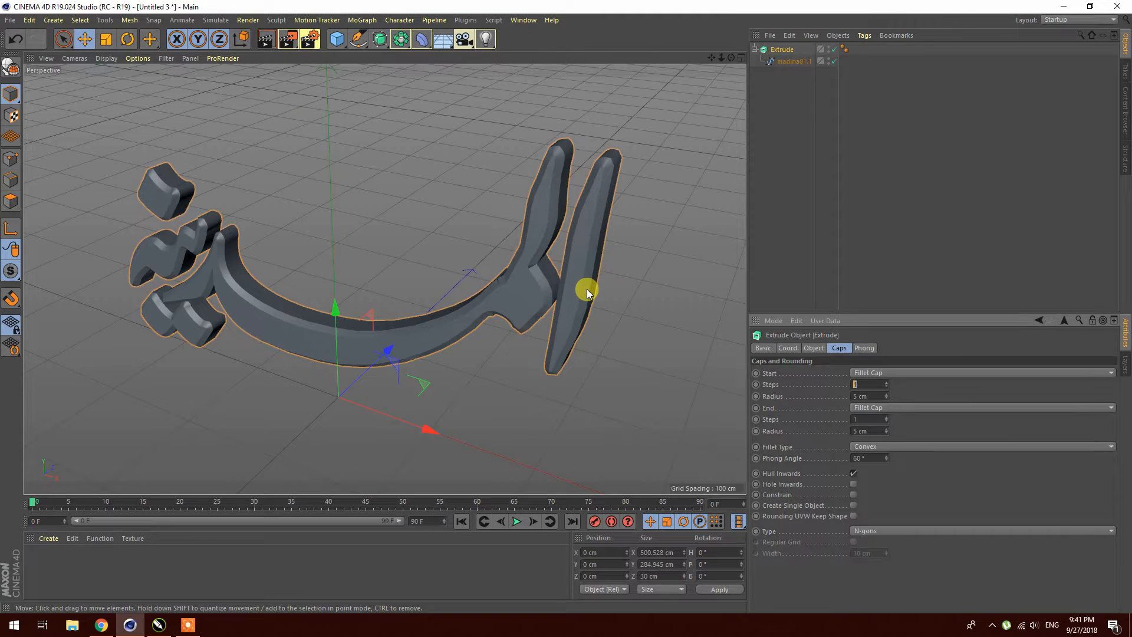
pyautogui.scroll(5, 586, 289)
pyautogui.scroll(4, 590, 260)
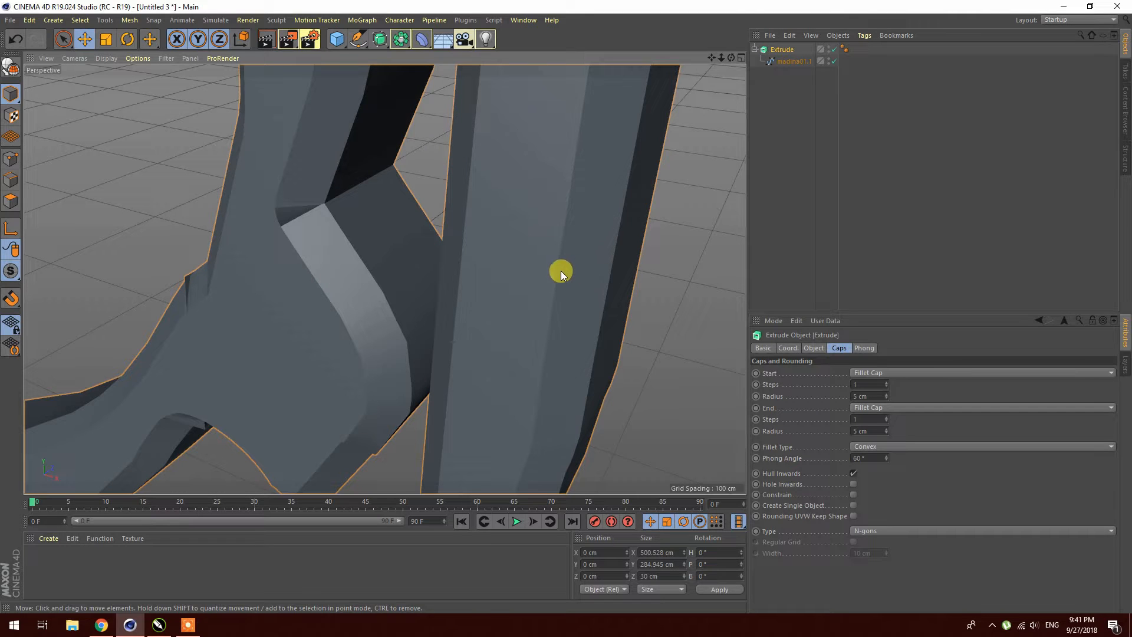
pyautogui.click(856, 384)
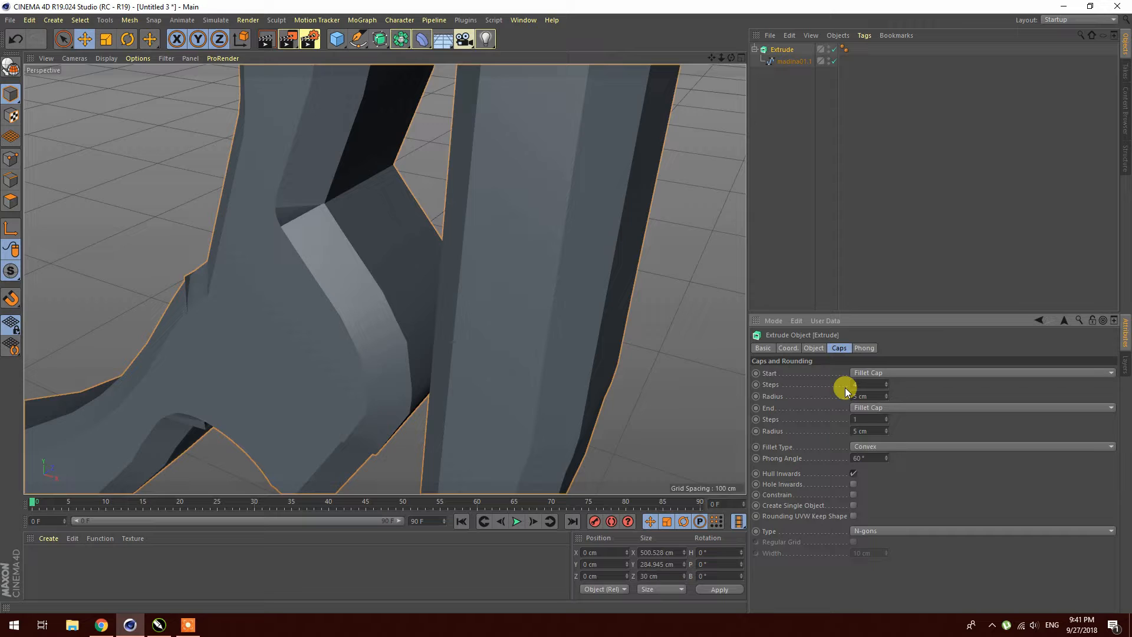
pyautogui.write('4')
# - Set the end fillet cap's steps to 4 to smooth the calligraphy's back edges
pyautogui.click(857, 417)
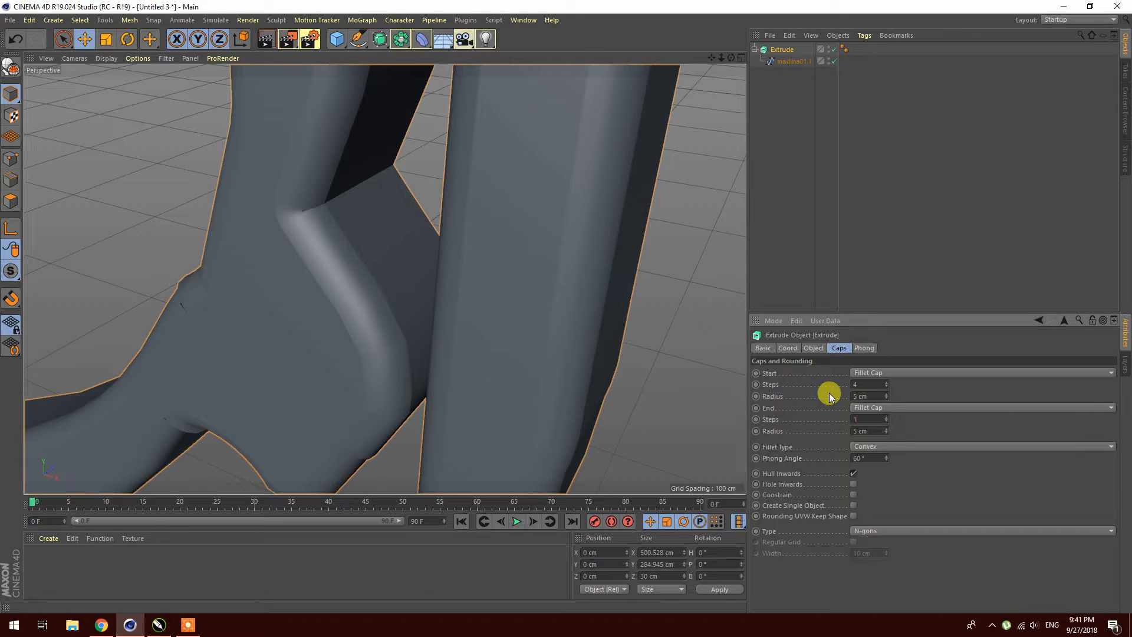
pyautogui.doubleClick(855, 419)
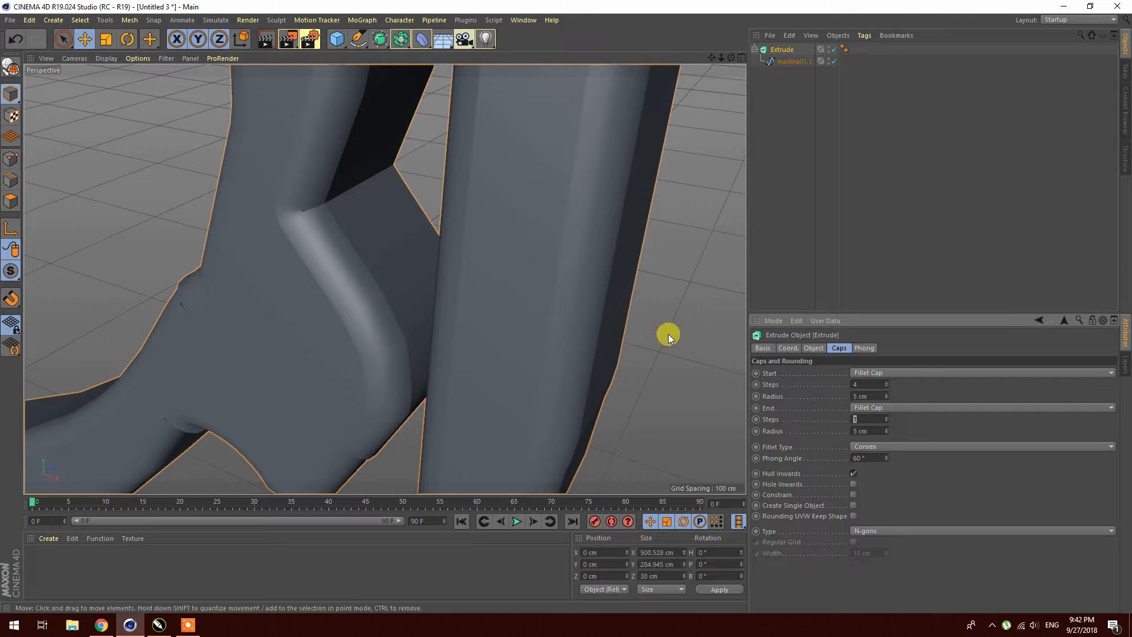
pyautogui.moveTo(728, 58); pyautogui.dragTo(519, 68)
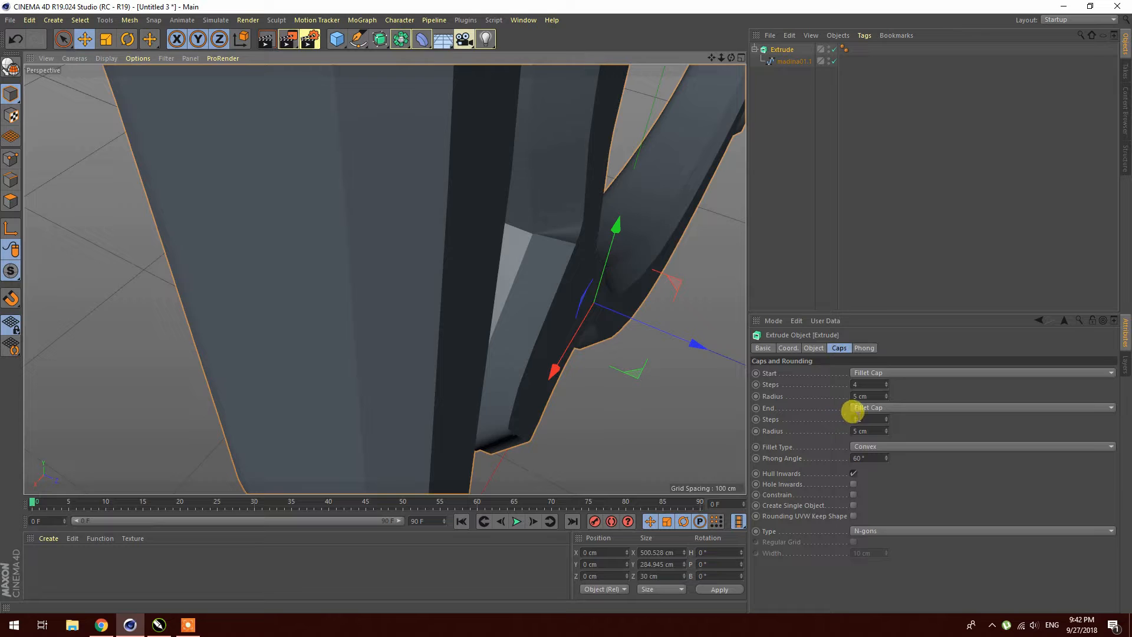
pyautogui.doubleClick(857, 418)
pyautogui.write('4')
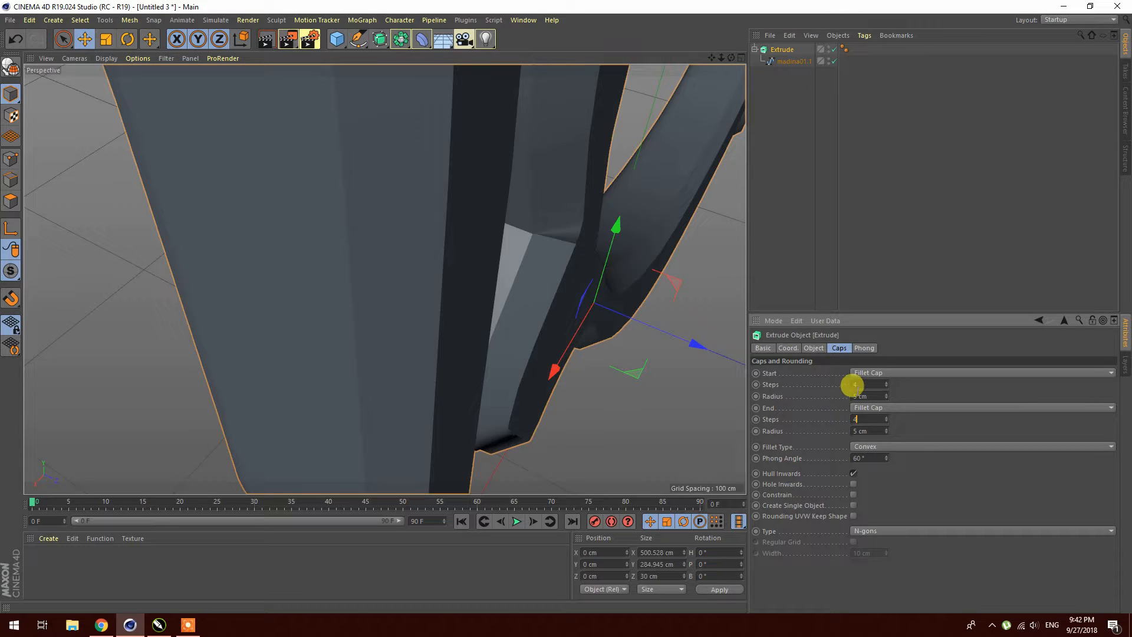
pyautogui.press('Return')
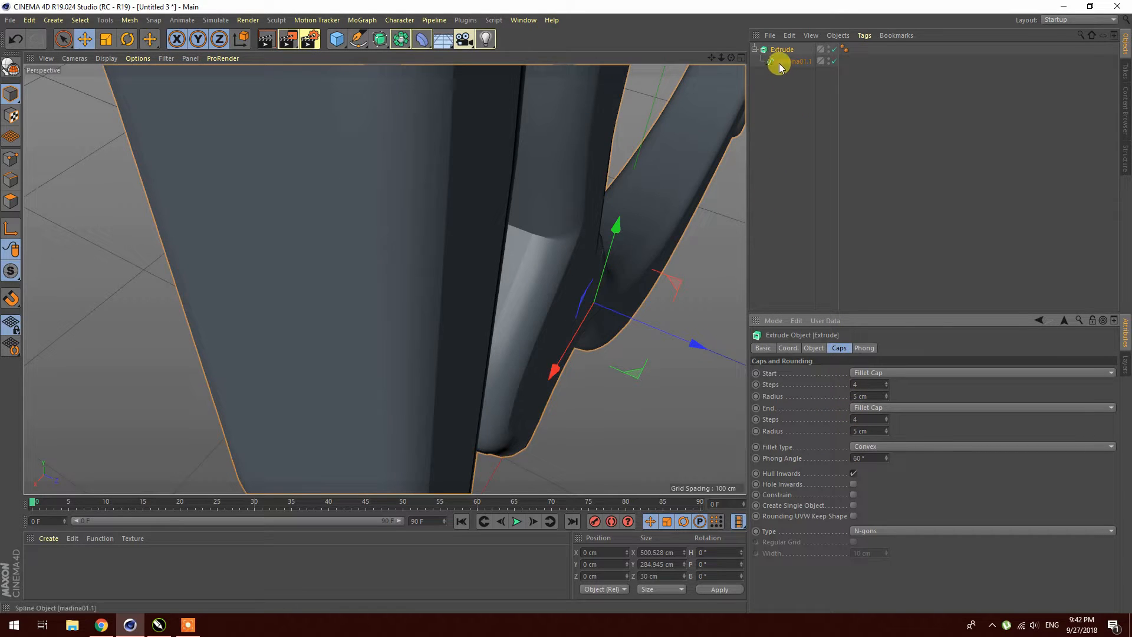
# - Create a new standard material in the scene
pyautogui.moveTo(731, 57); pyautogui.dragTo(481, 208)
pyautogui.scroll(-10, 481, 207)
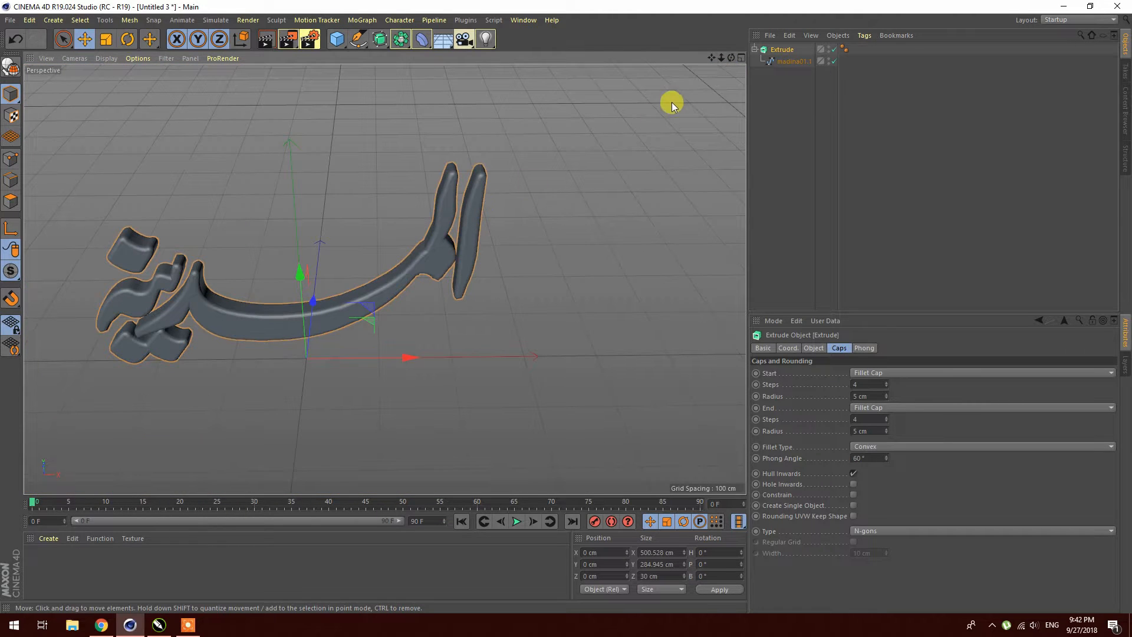
pyautogui.moveTo(733, 57); pyautogui.dragTo(303, 162)
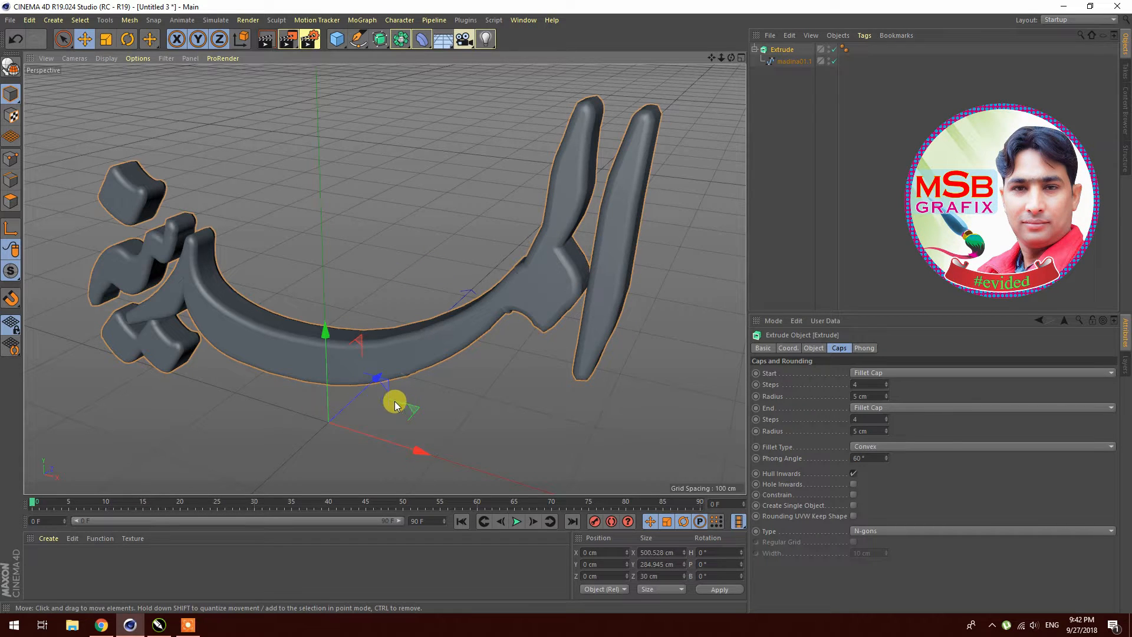
pyautogui.click(43, 540)
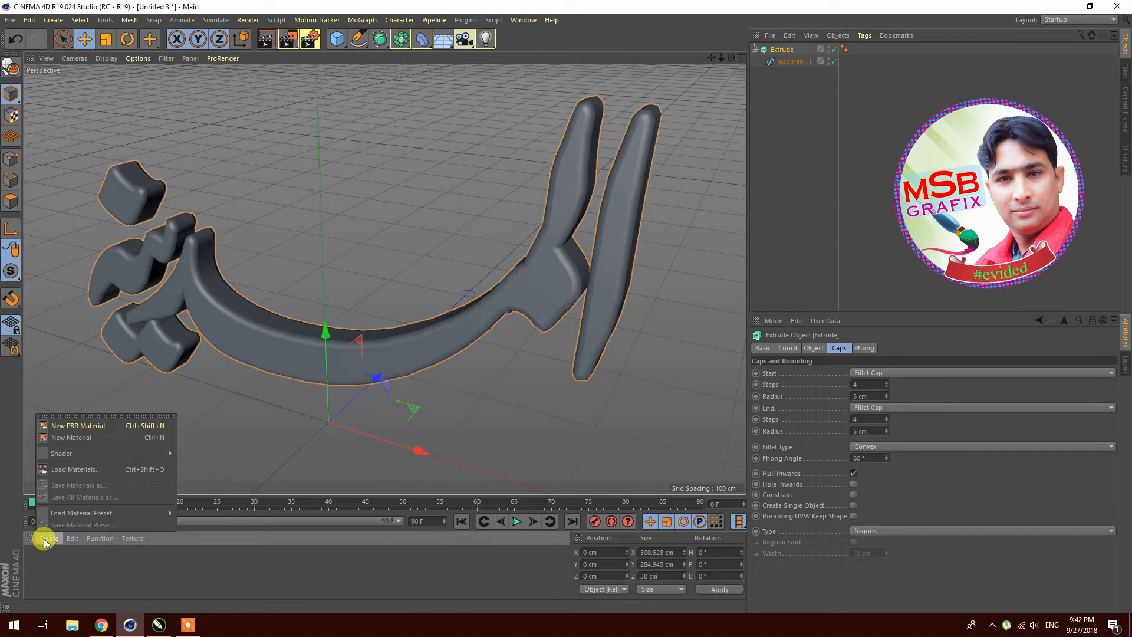
pyautogui.click(62, 439)
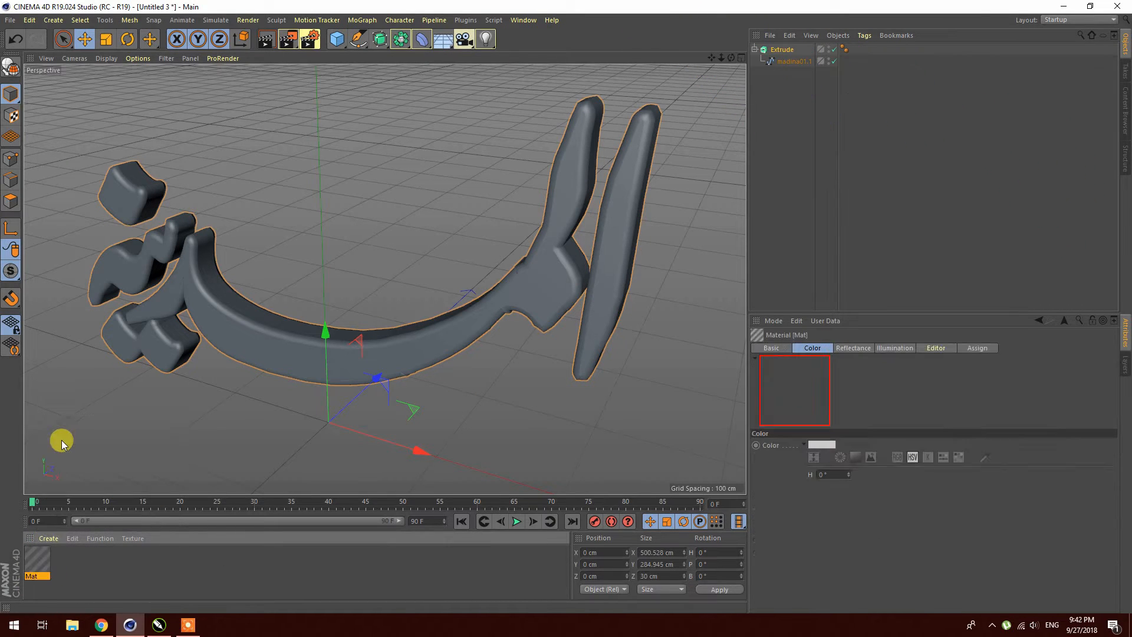
# - Open the new material for editing and set its colour to pure red with hue 0°, saturation 100% and value 100%
pyautogui.doubleClick(37, 563)
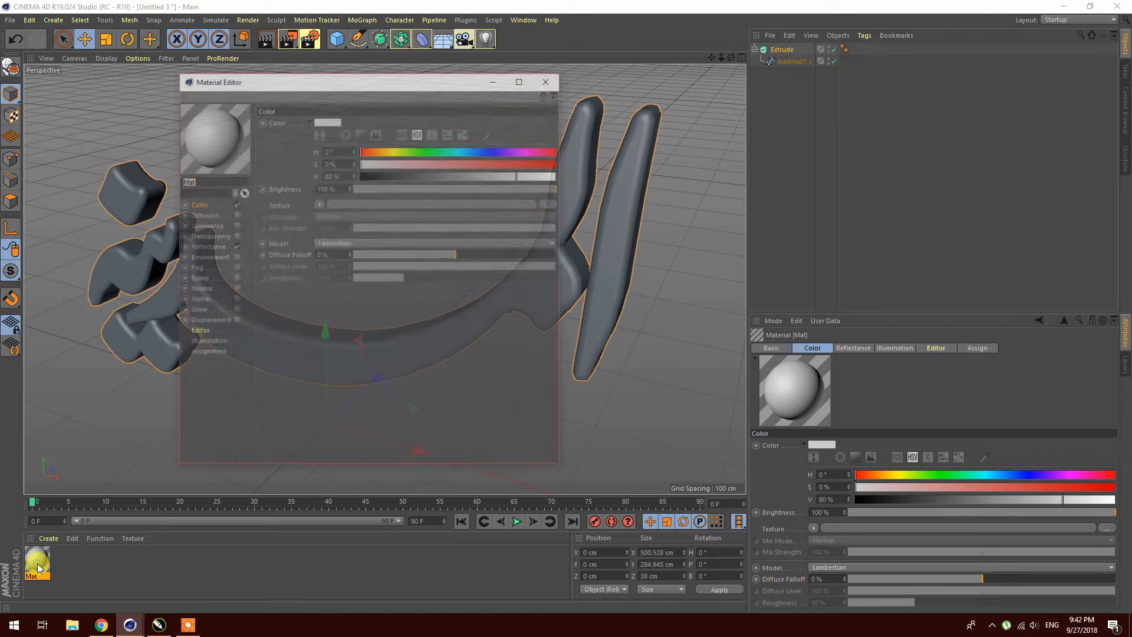
pyautogui.click(327, 121)
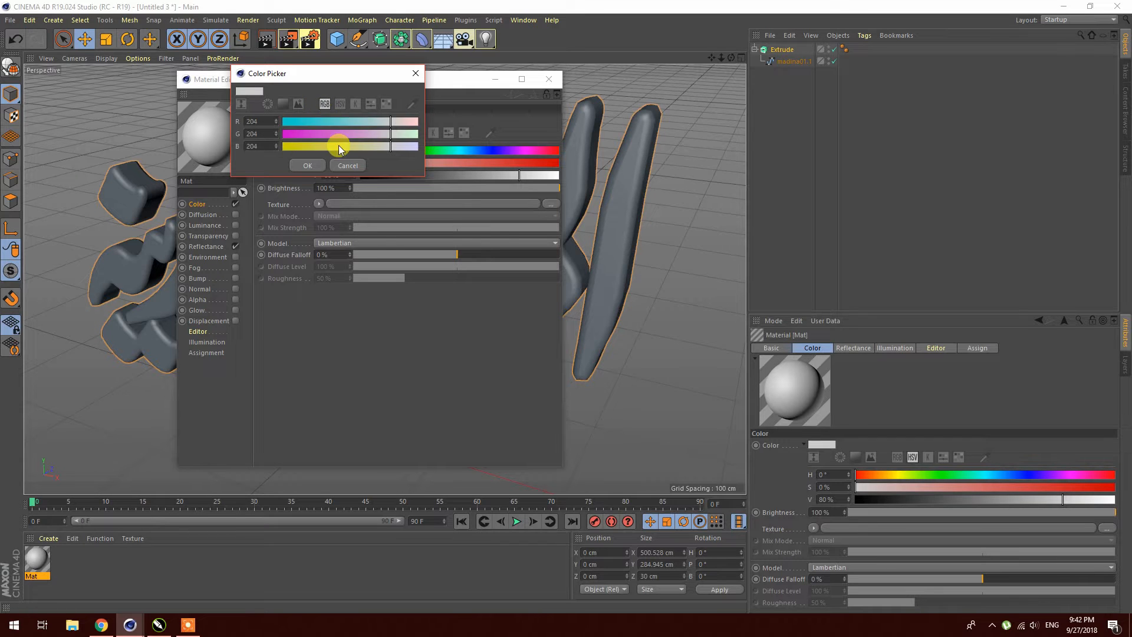
pyautogui.click(294, 108)
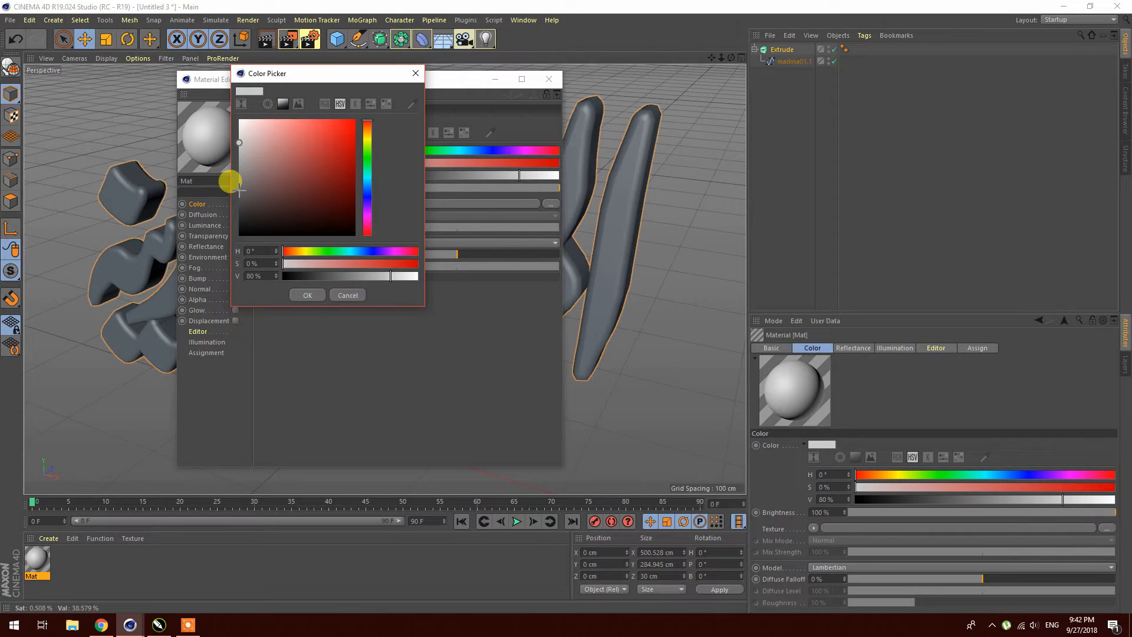
pyautogui.moveTo(326, 196); pyautogui.dragTo(461, 105)
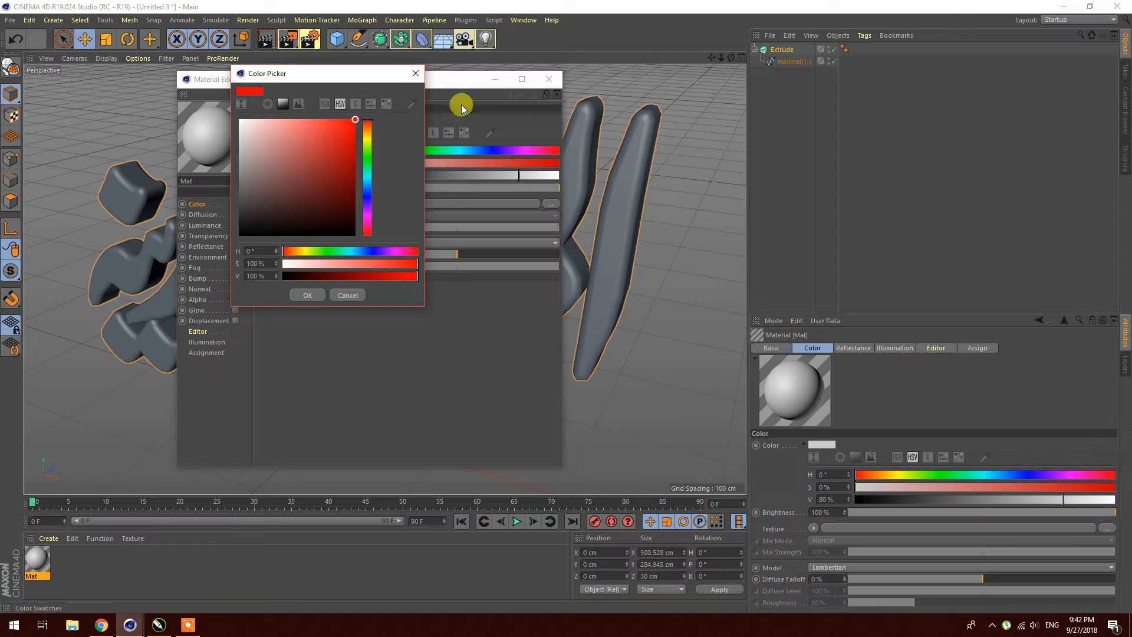
pyautogui.click(317, 297)
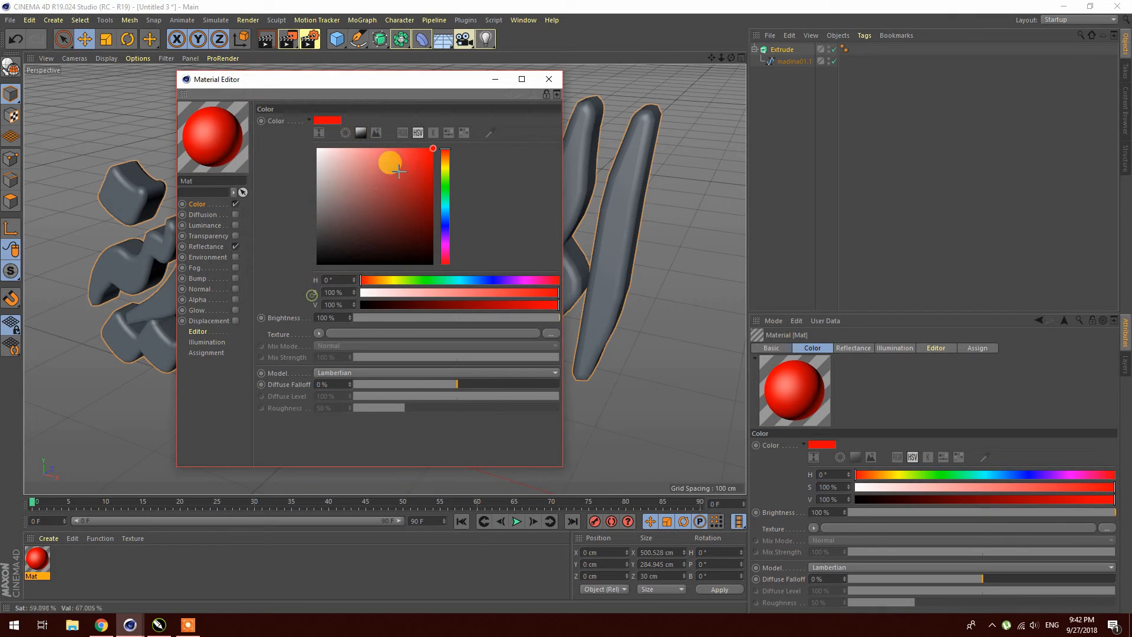
# - Replace the material's Default Specular reflectance layer with a Reflection (Legacy) layer
pyautogui.click(238, 249)
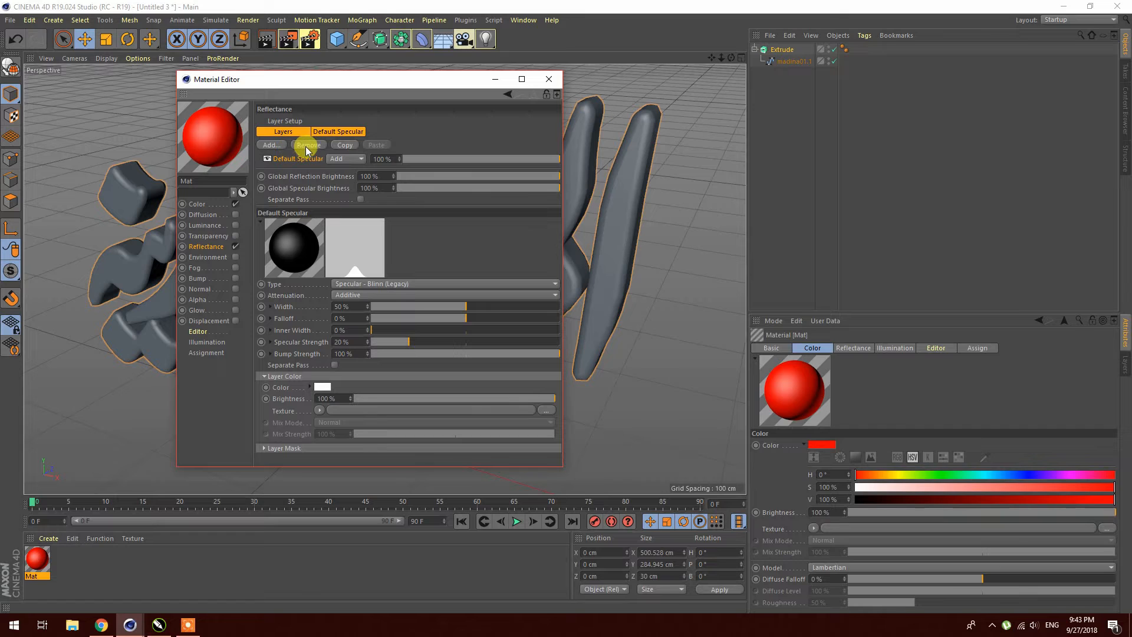
pyautogui.click(307, 146)
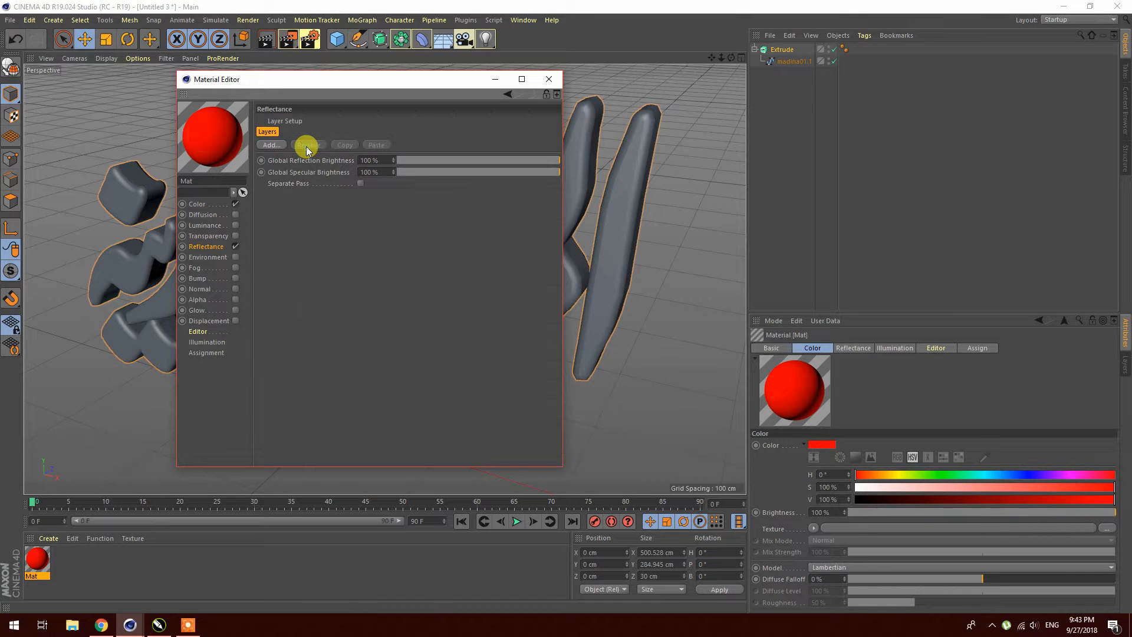
pyautogui.click(276, 146)
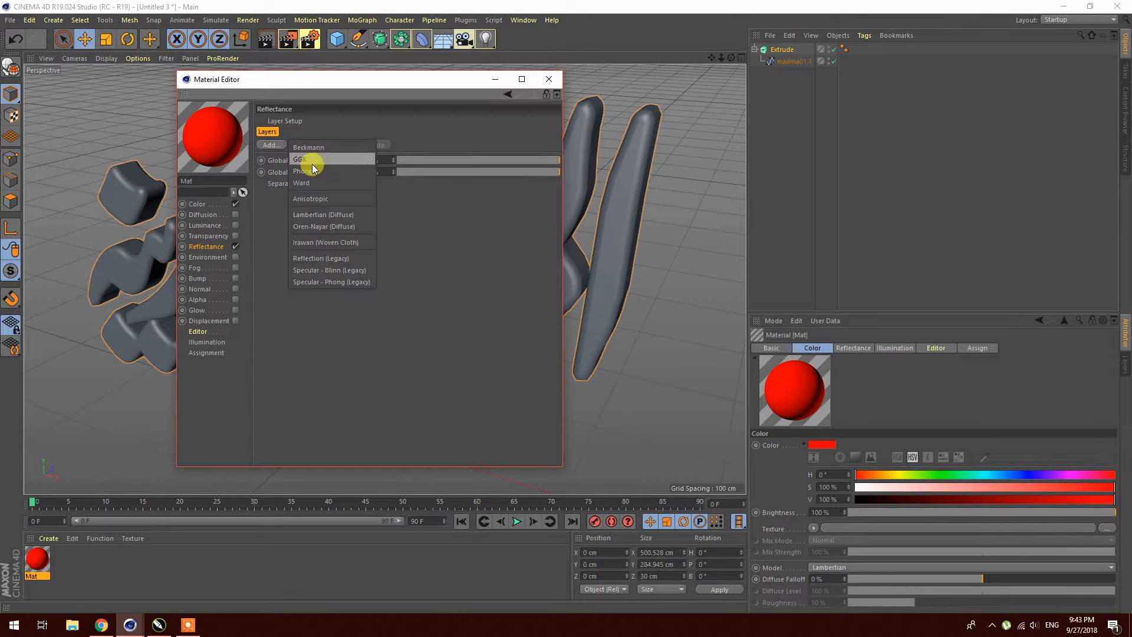
pyautogui.click(343, 260)
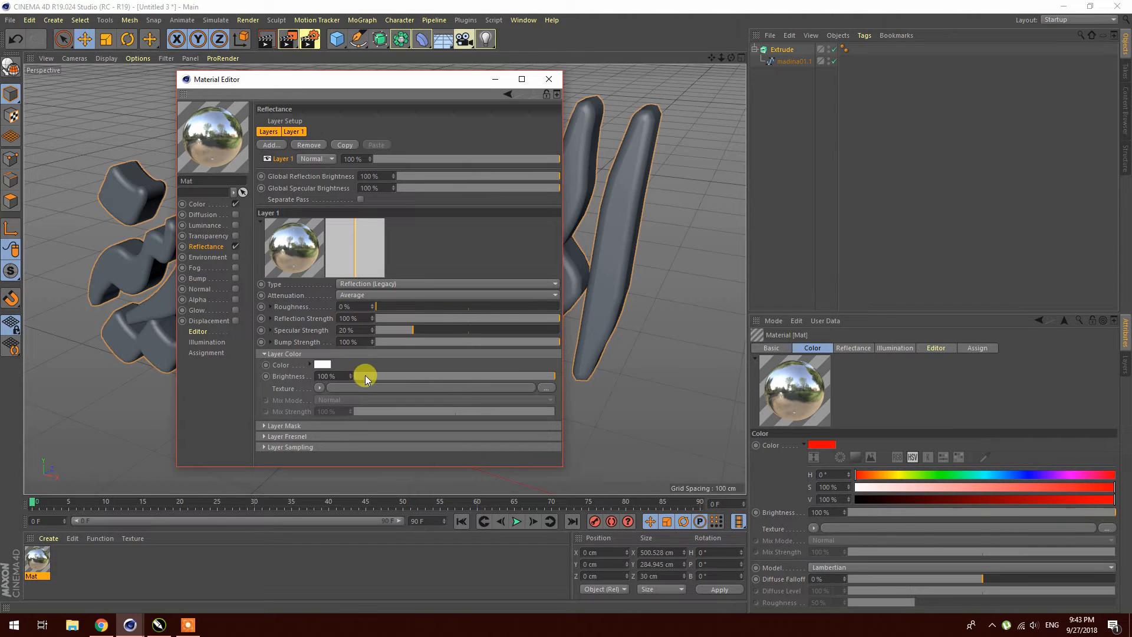
# - Set the reflection layer's specular strength to 29% and colour brightness to 32%, and apply the red material to the Extrude object
pyautogui.moveTo(435, 375); pyautogui.dragTo(389, 376)
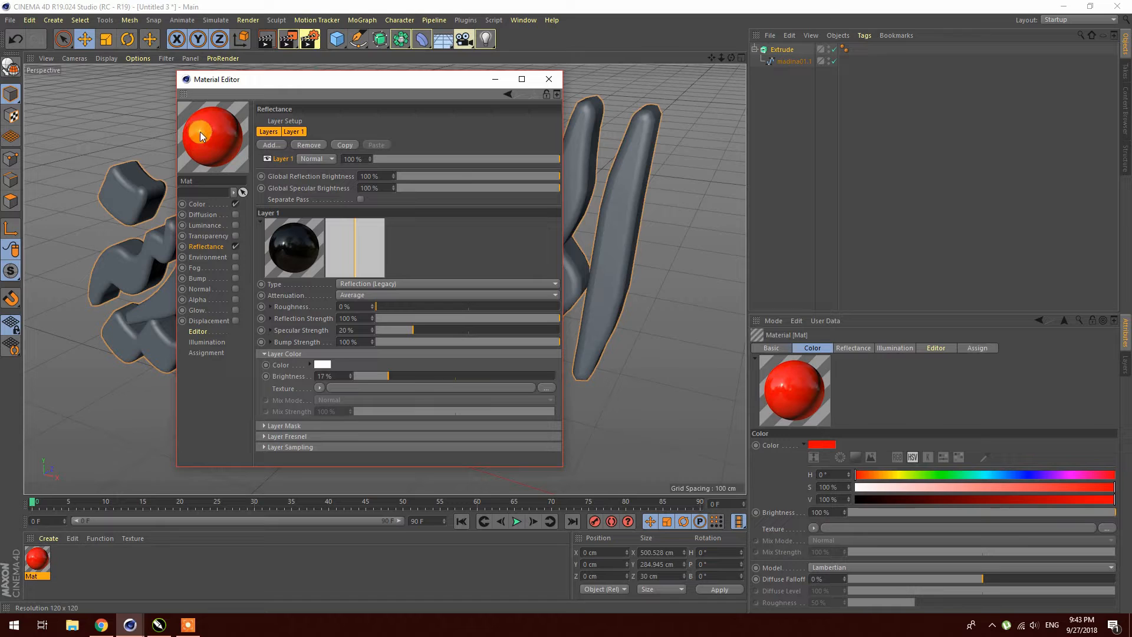
pyautogui.moveTo(413, 329); pyautogui.dragTo(429, 329)
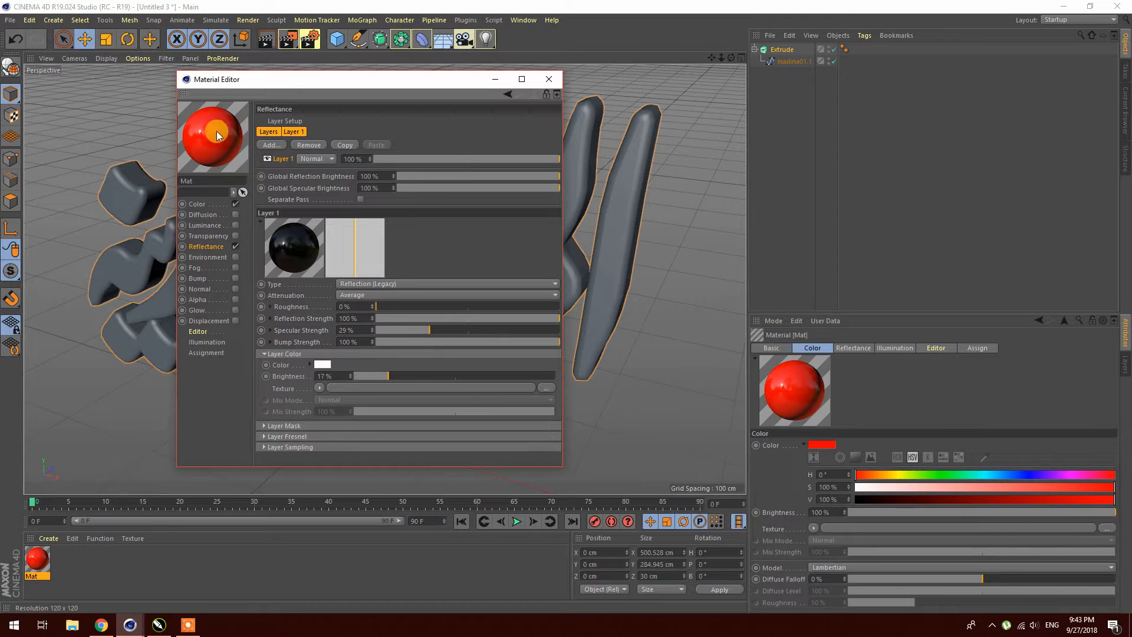
pyautogui.click(418, 376)
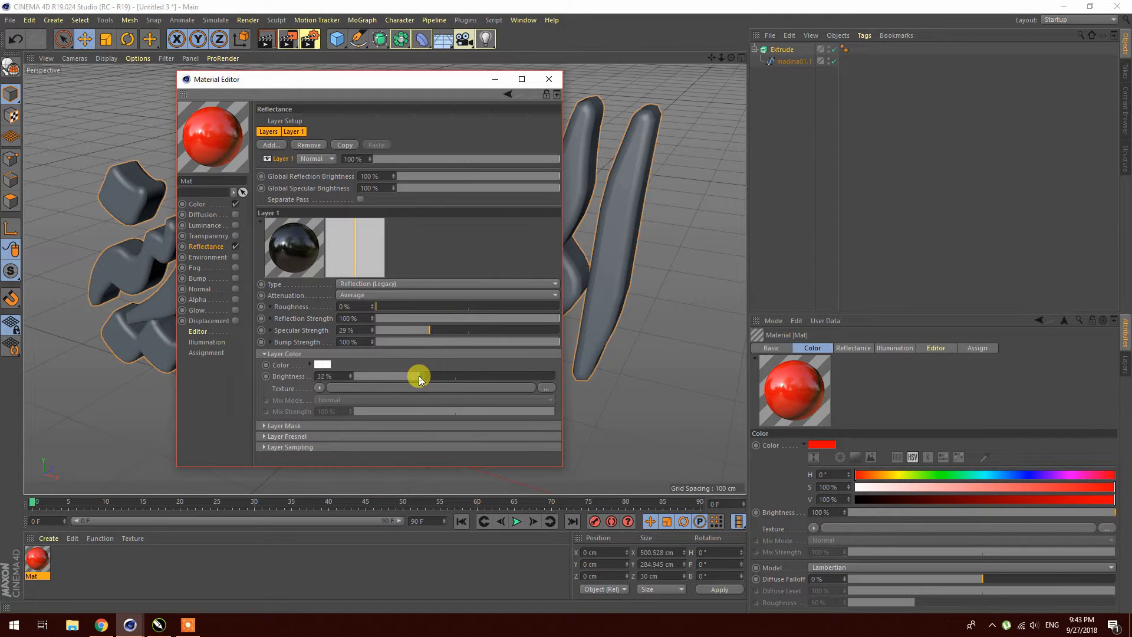
pyautogui.click(548, 80)
pyautogui.moveTo(35, 560); pyautogui.dragTo(726, 63)
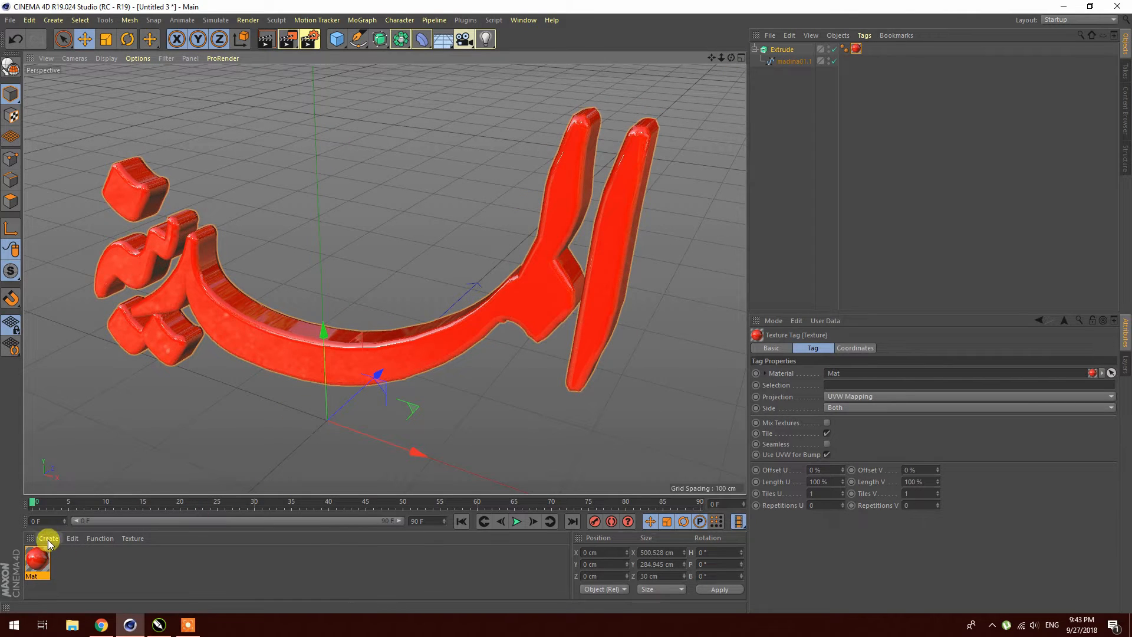
# - Duplicate the red material and recolour the copy dark green with hue 112°, saturation 100% and value 61%
pyautogui.doubleClick(41, 564)
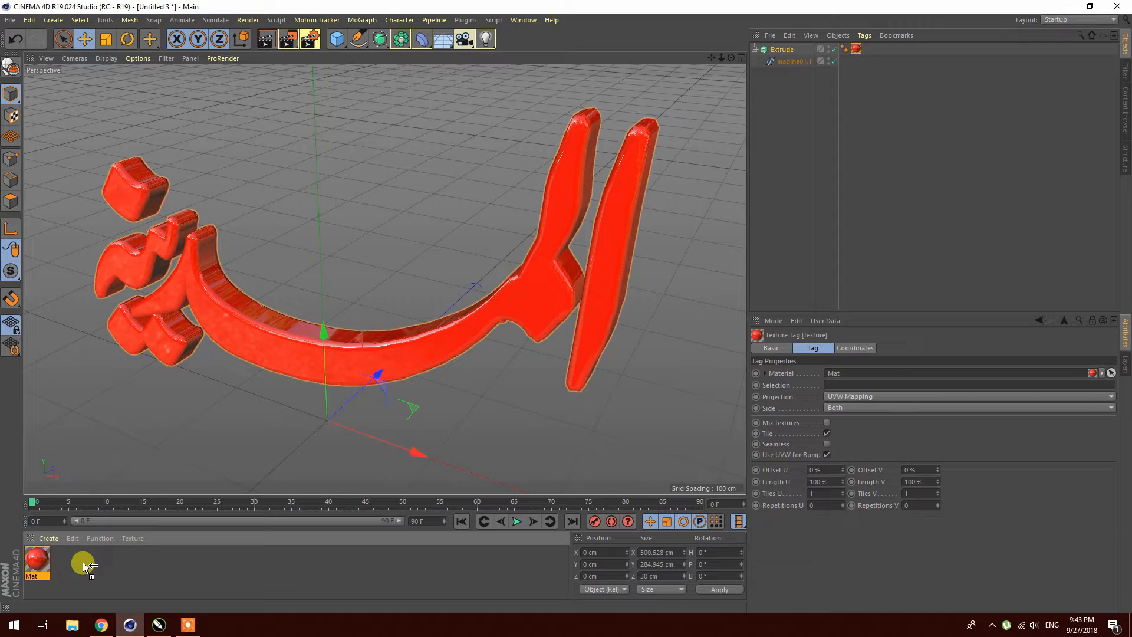
pyautogui.keyDown('ctrl'); pyautogui.moveTo(83, 563); pyautogui.dragTo(84, 565); pyautogui.keyUp('ctrl')
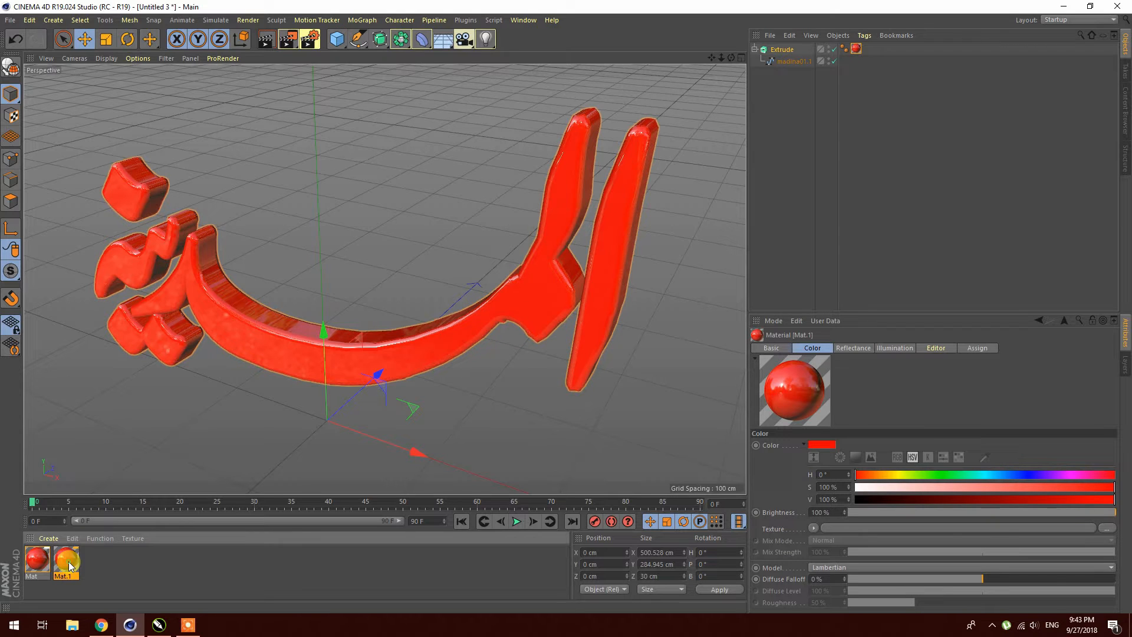
pyautogui.doubleClick(69, 561)
pyautogui.click(195, 204)
pyautogui.moveTo(445, 162); pyautogui.dragTo(447, 189)
pyautogui.click(483, 304)
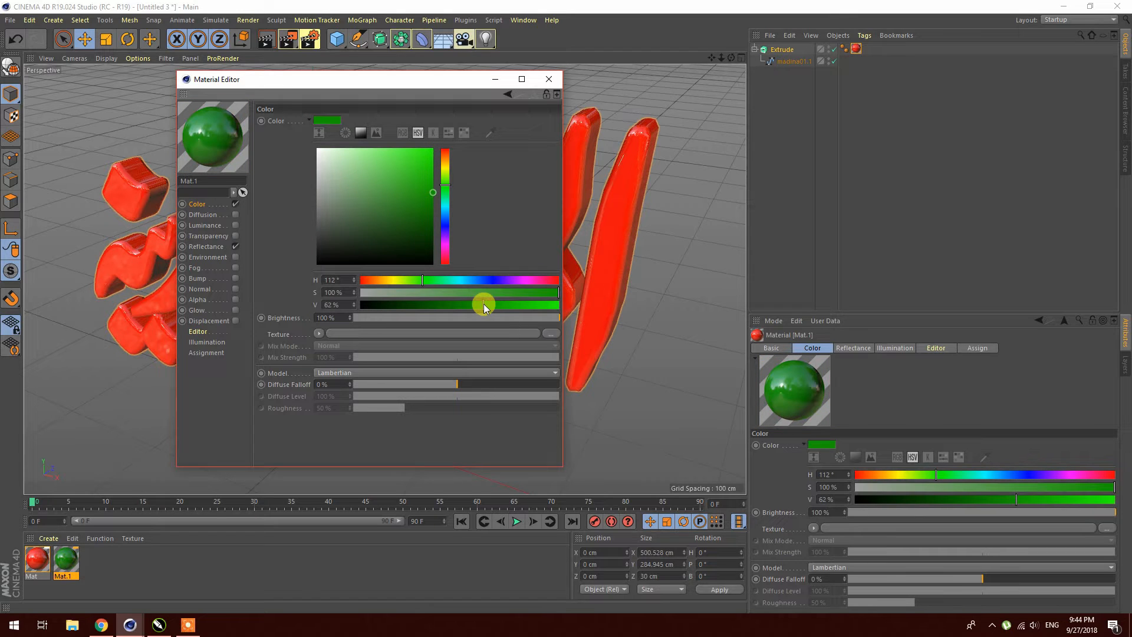
pyautogui.moveTo(483, 305); pyautogui.dragTo(499, 306)
pyautogui.click(479, 304)
pyautogui.click(548, 79)
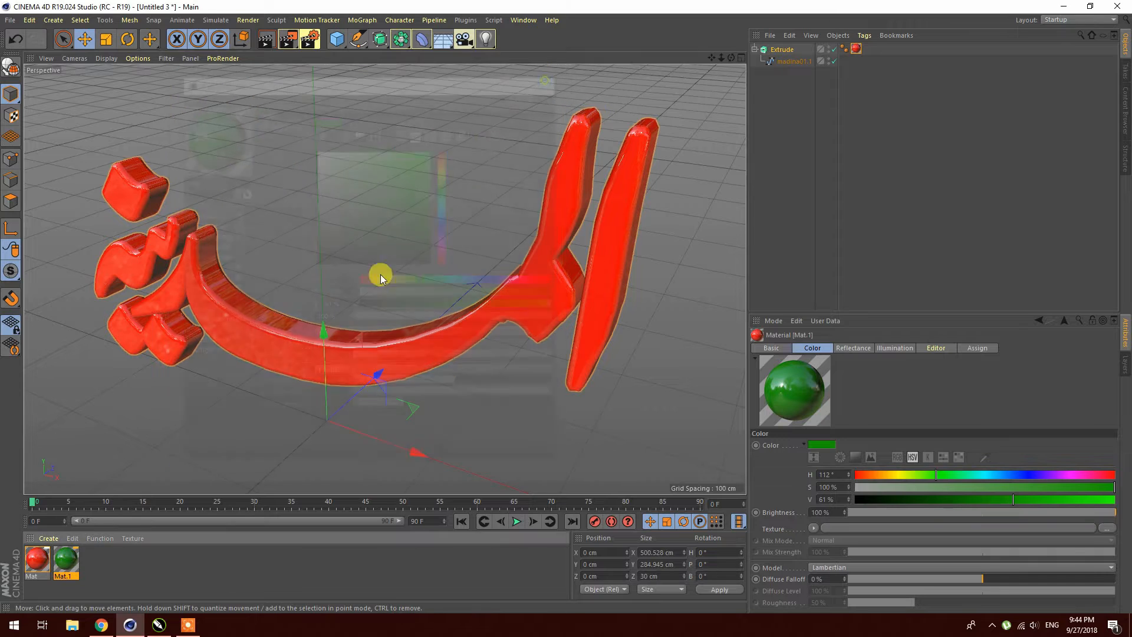
# - Apply the green material to the Extrude object and delete its red material tag
pyautogui.moveTo(66, 558); pyautogui.dragTo(786, 50)
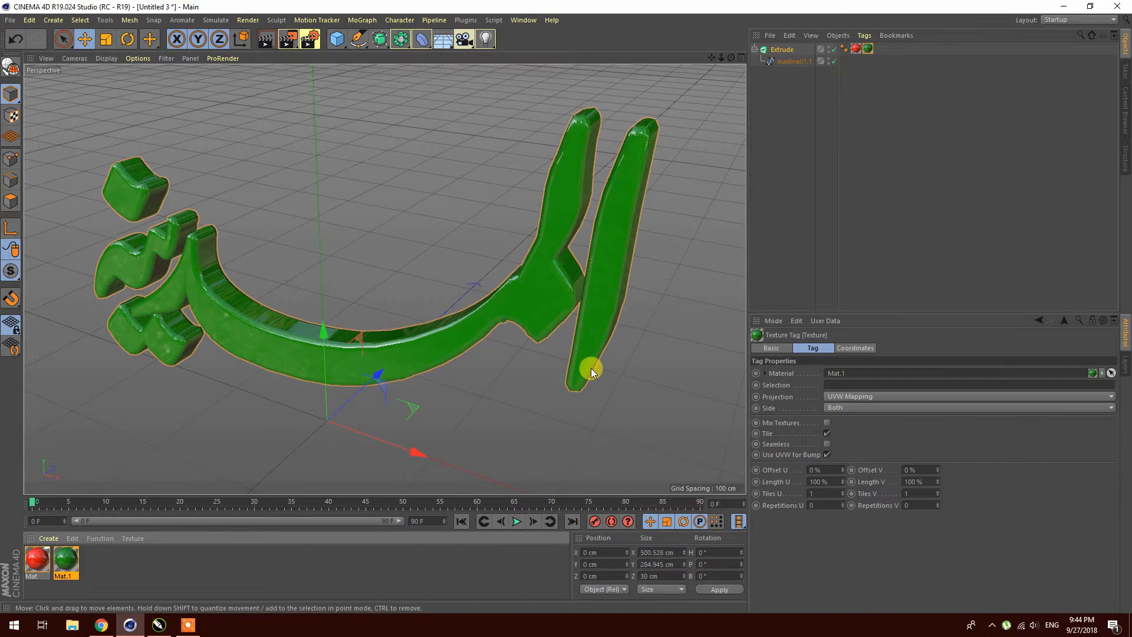
pyautogui.click(857, 49)
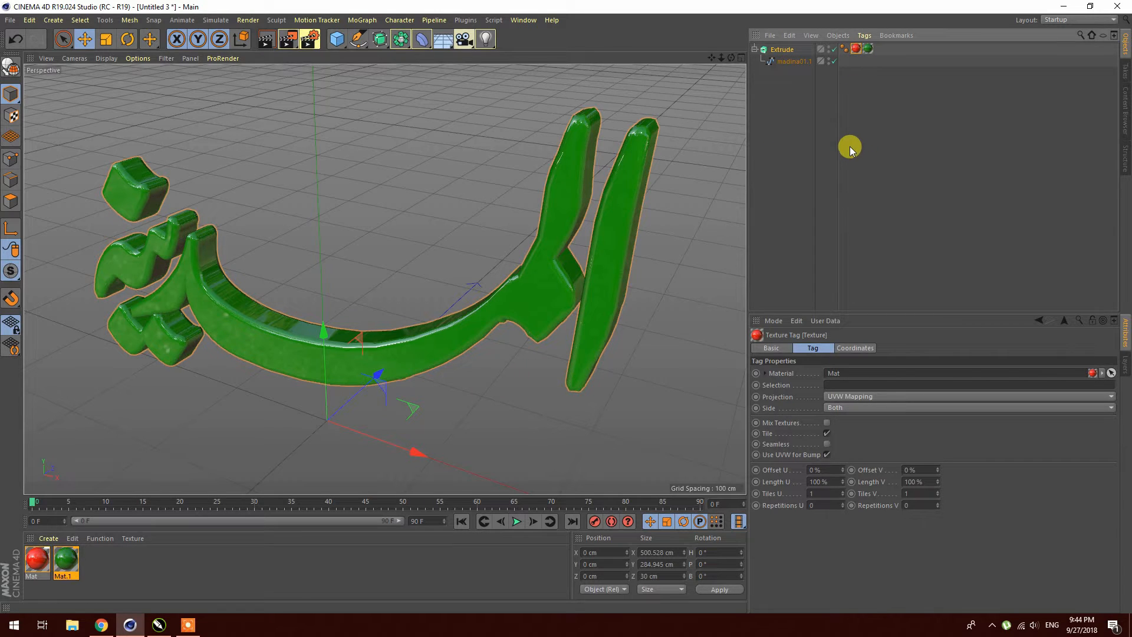
pyautogui.press('Delete')
# - Examine the green calligraphy's rounded edges and reflections from several angles and distances
pyautogui.click(555, 246)
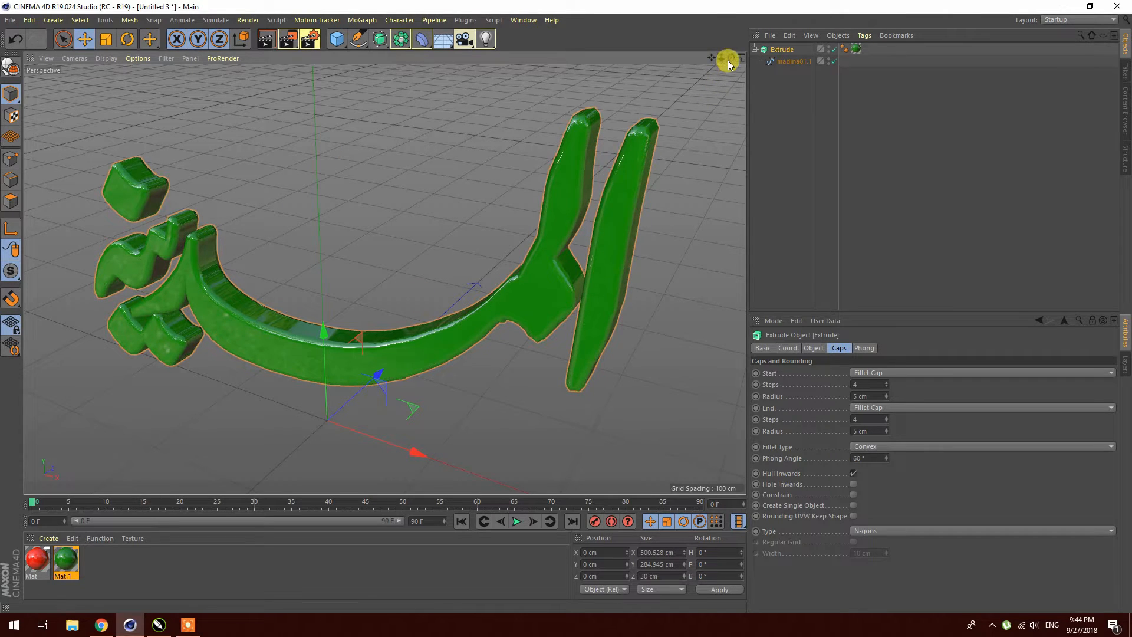
pyautogui.moveTo(730, 59); pyautogui.dragTo(738, 60)
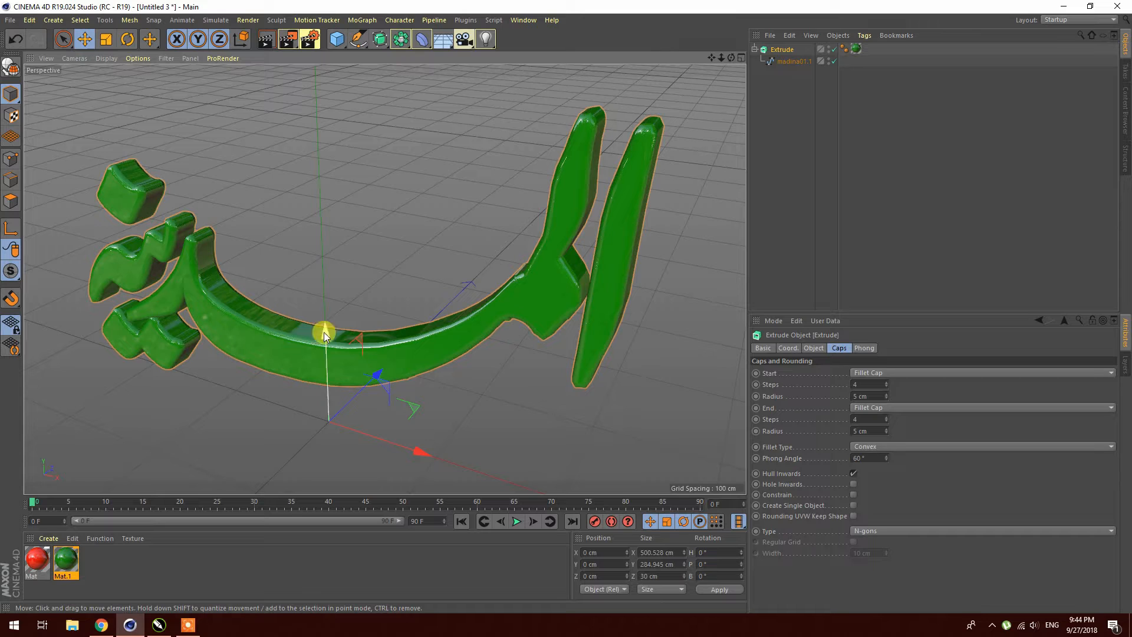
pyautogui.moveTo(731, 58); pyautogui.dragTo(745, 154)
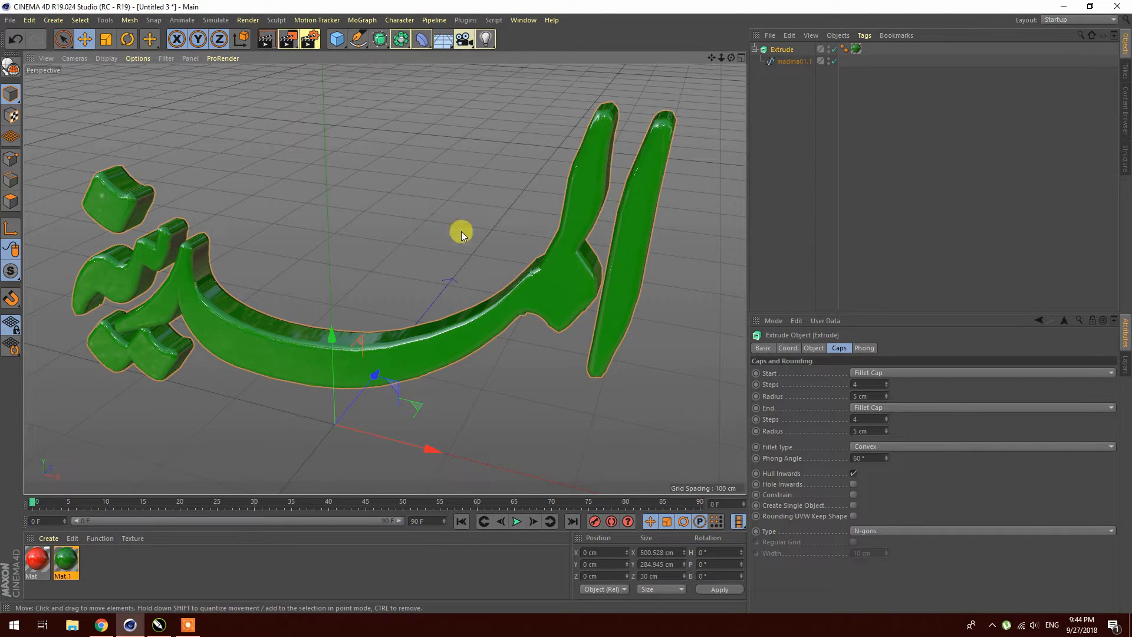
pyautogui.moveTo(731, 57); pyautogui.dragTo(725, 118)
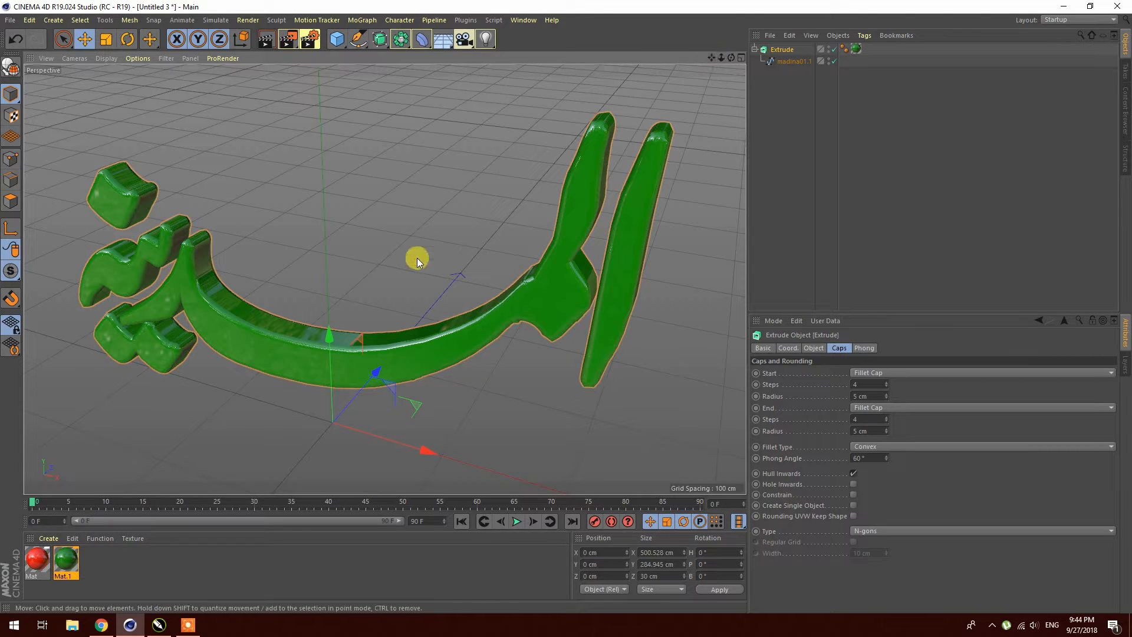
pyautogui.moveTo(710, 57)
pyautogui.mouseDown()
pyautogui.moveTo(708, 72)
pyautogui.moveTo(766, 45)
pyautogui.moveTo(694, 72)
pyautogui.moveTo(676, 24)
pyautogui.moveTo(687, 65)
pyautogui.moveTo(707, 59)
pyautogui.mouseUp()
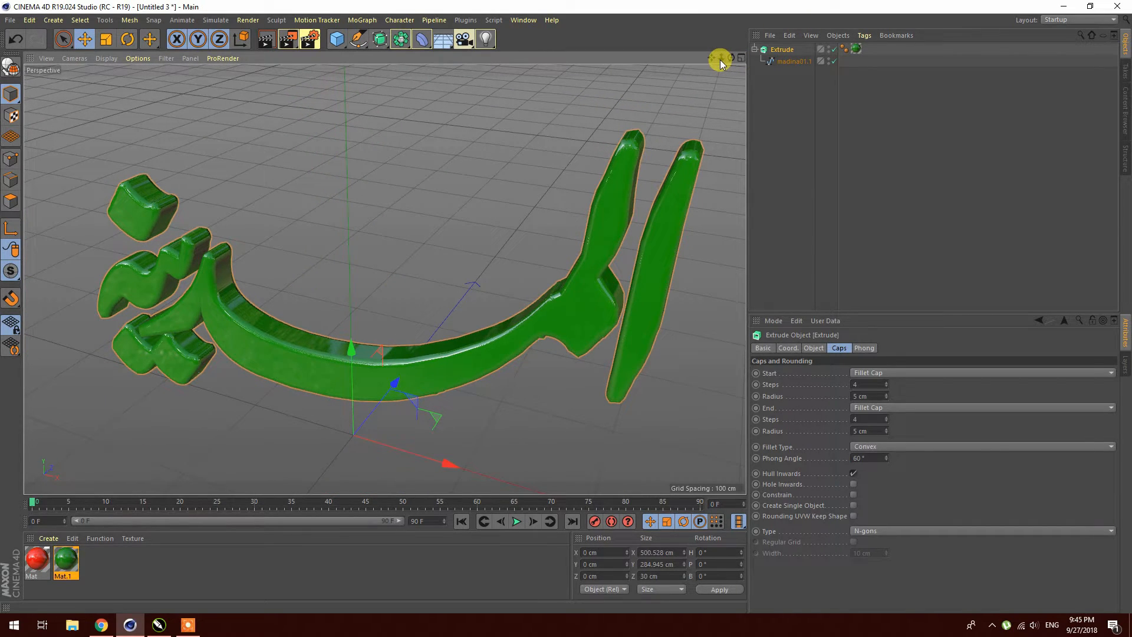
pyautogui.moveTo(720, 59)
pyautogui.mouseDown()
pyautogui.moveTo(648, 61)
pyautogui.moveTo(793, 58)
pyautogui.moveTo(712, 58)
pyautogui.mouseUp()
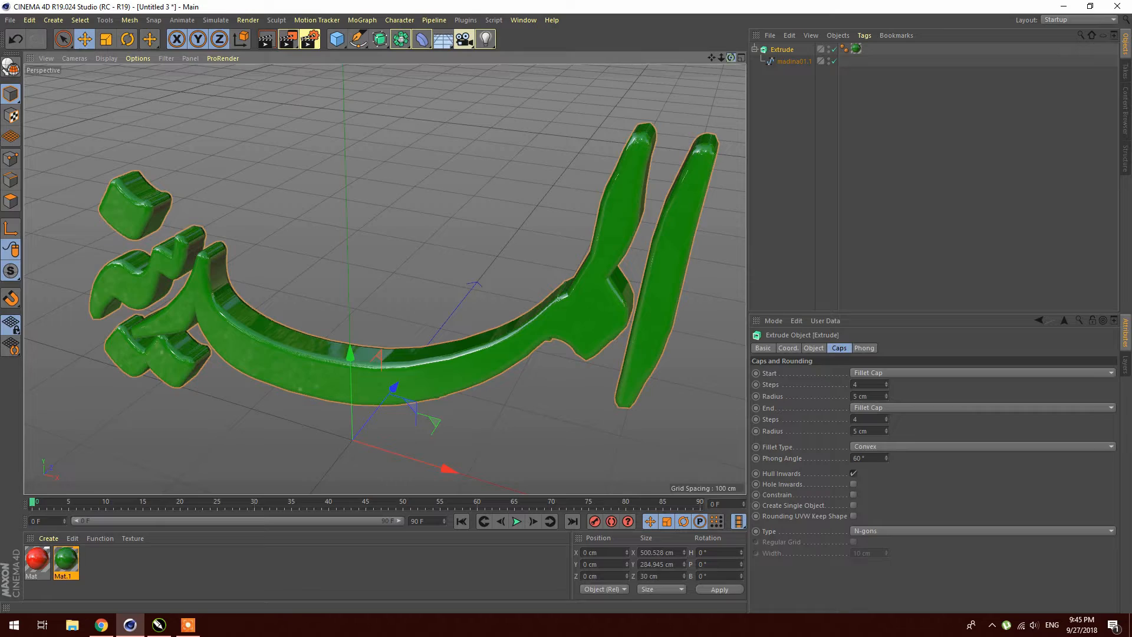
pyautogui.moveTo(731, 58); pyautogui.dragTo(796, 7)
pyautogui.moveTo(711, 58); pyautogui.dragTo(736, 69)
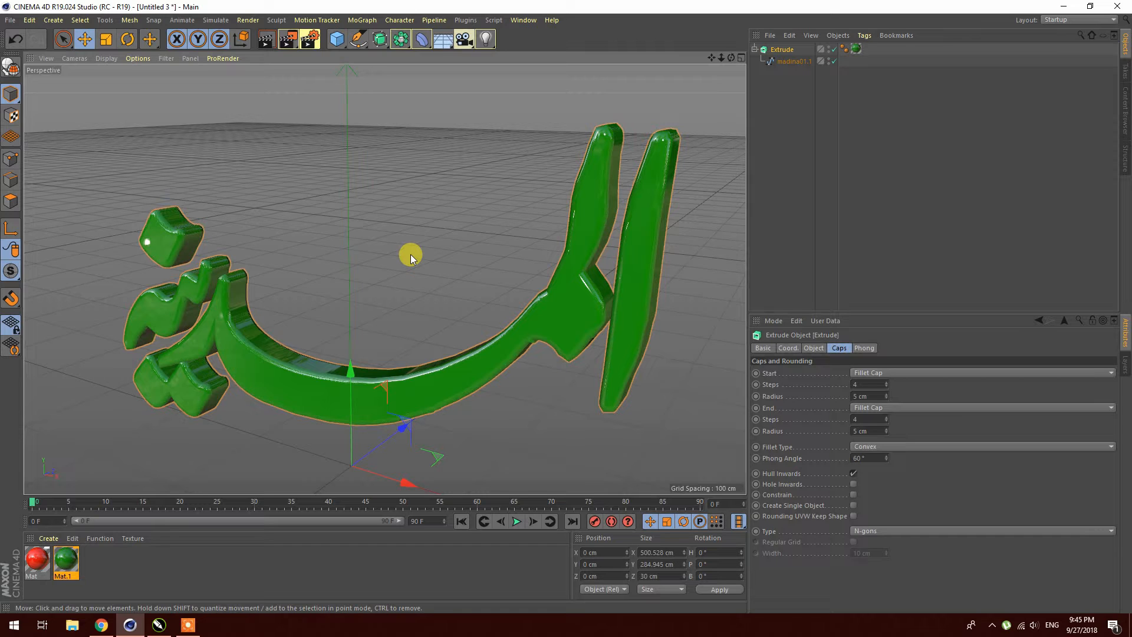
pyautogui.scroll(-2, 404, 250)
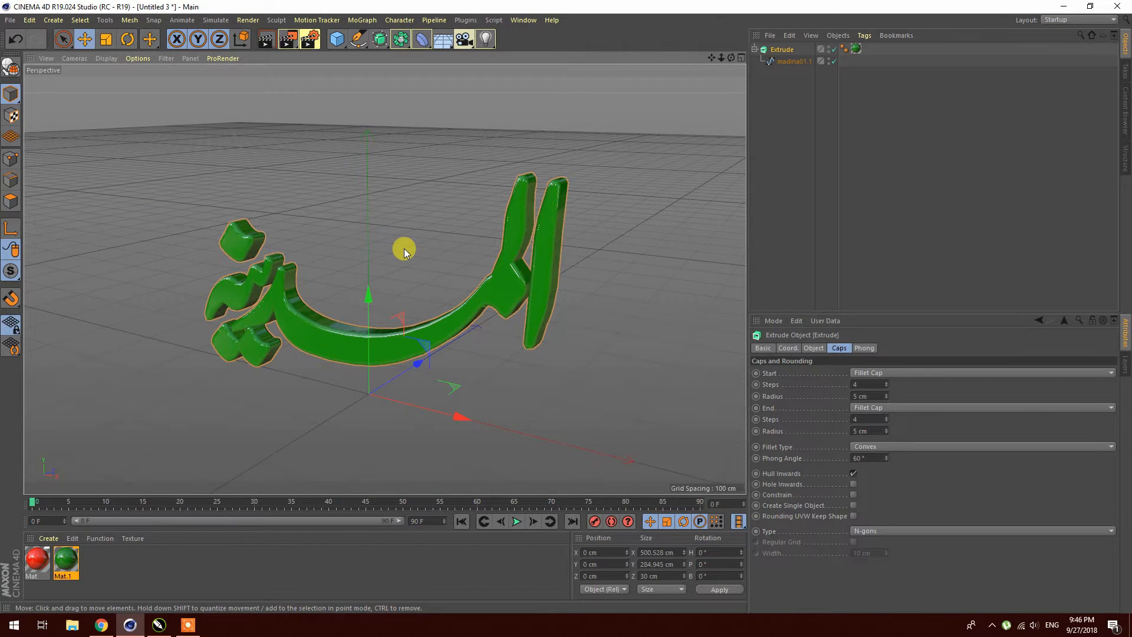
# - Add a Plane object and raise it above the calligraphy to a Y position of about 474 cm
pyautogui.click(343, 49)
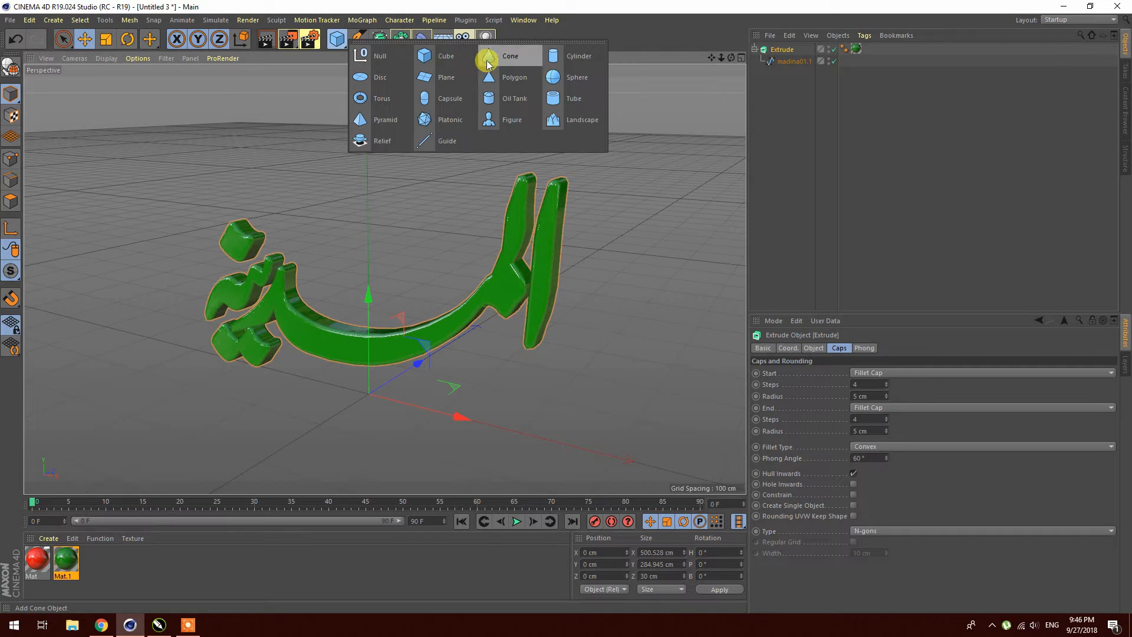
pyautogui.click(460, 81)
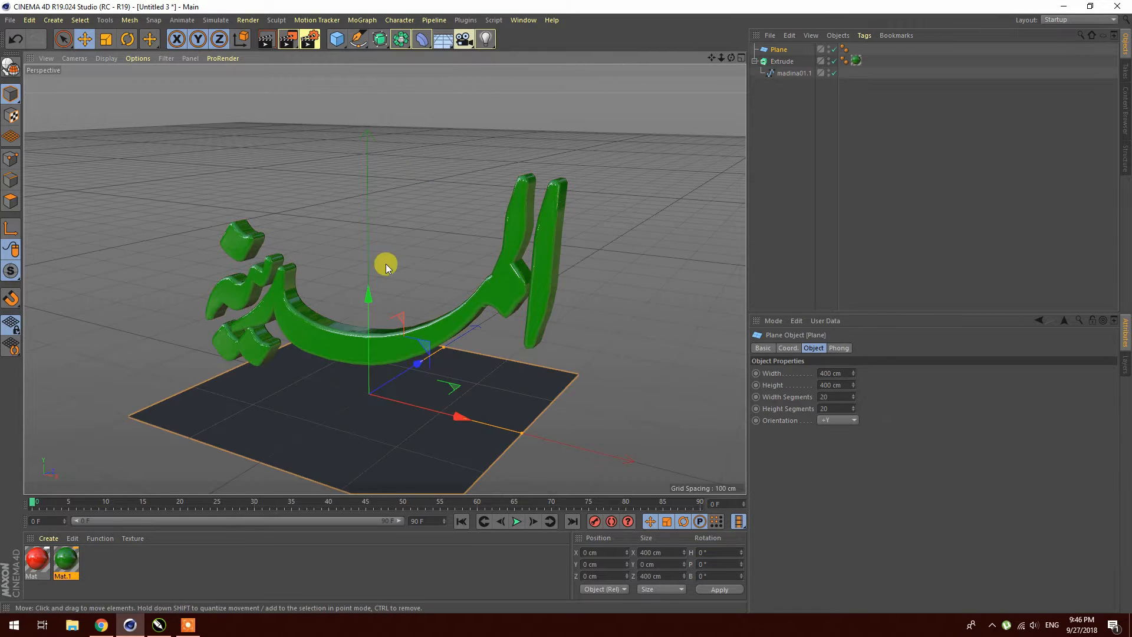
pyautogui.moveTo(370, 299); pyautogui.dragTo(370, 298)
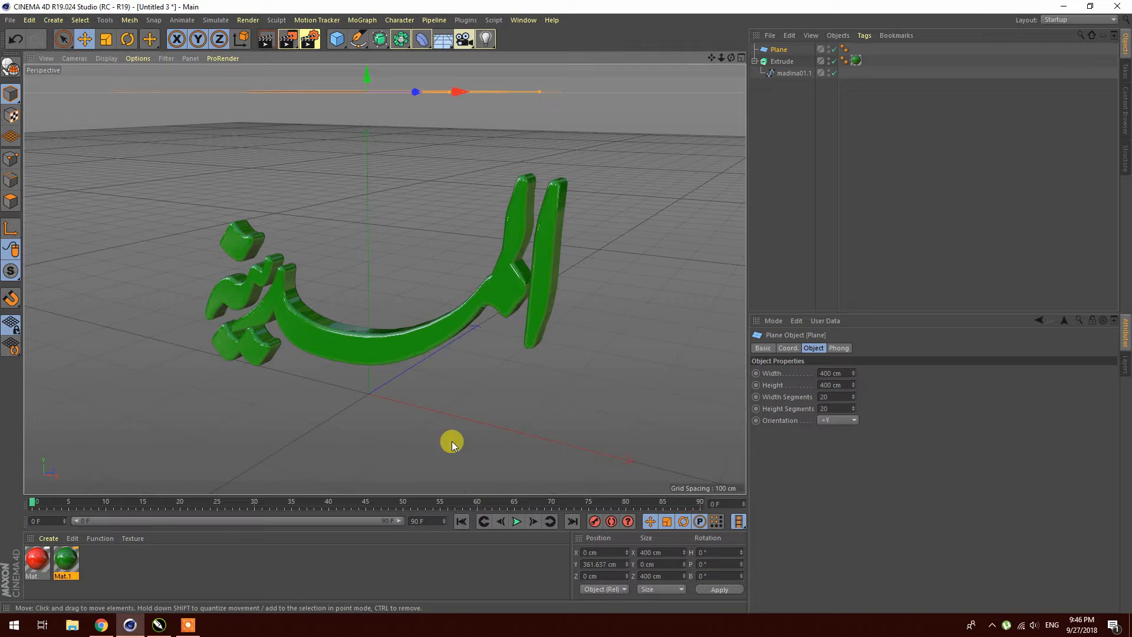
pyautogui.scroll(-5, 427, 406)
pyautogui.moveTo(401, 134); pyautogui.dragTo(395, 85)
# - Narrow the plane to about 360 cm wide and move it to about X -331 cm, Y 352 cm
pyautogui.moveTo(488, 195)
pyautogui.mouseDown()
pyautogui.moveTo(419, 190)
pyautogui.moveTo(480, 200)
pyautogui.moveTo(470, 200)
pyautogui.mouseUp()
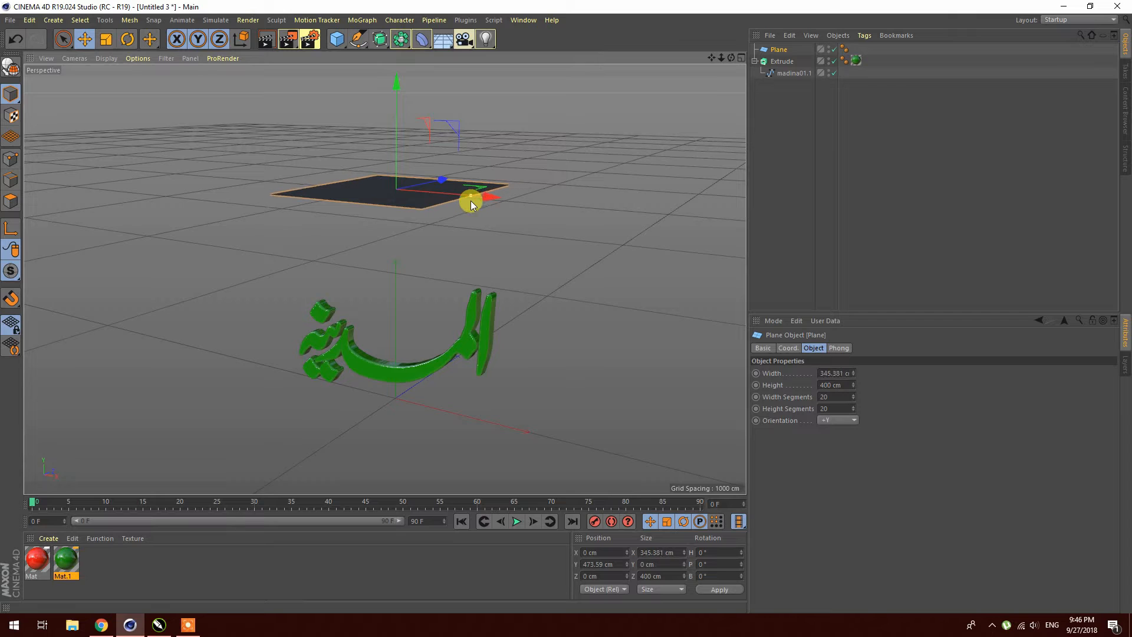
pyautogui.moveTo(469, 196)
pyautogui.mouseDown()
pyautogui.moveTo(479, 197)
pyautogui.moveTo(396, 198)
pyautogui.moveTo(465, 203)
pyautogui.mouseUp()
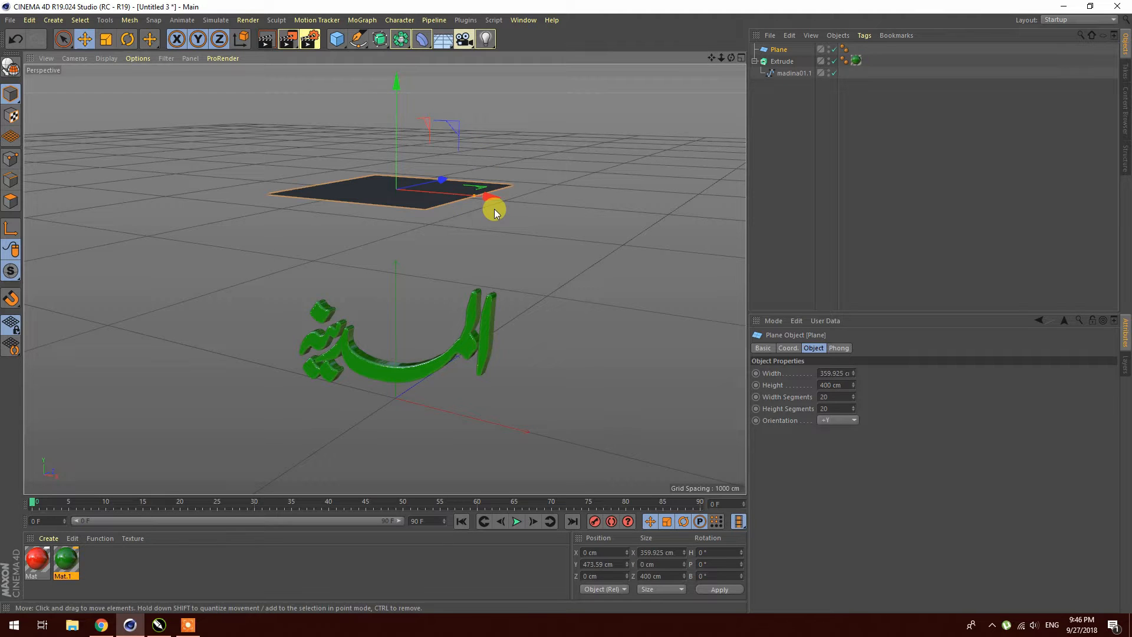
pyautogui.moveTo(490, 199); pyautogui.dragTo(359, 198)
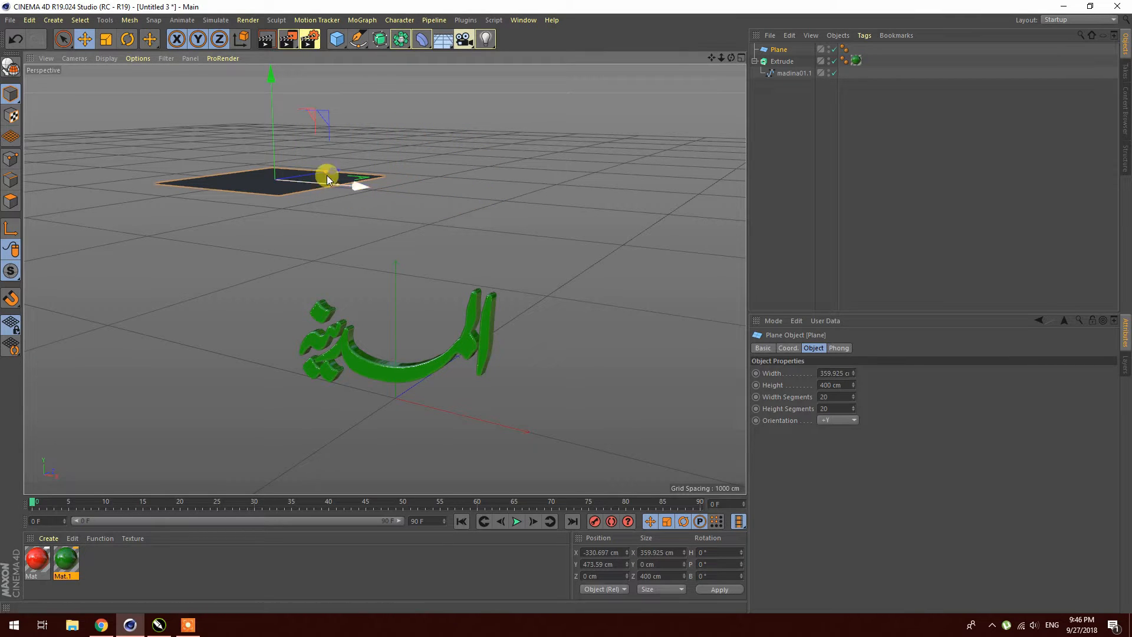
pyautogui.moveTo(268, 77); pyautogui.dragTo(266, 129)
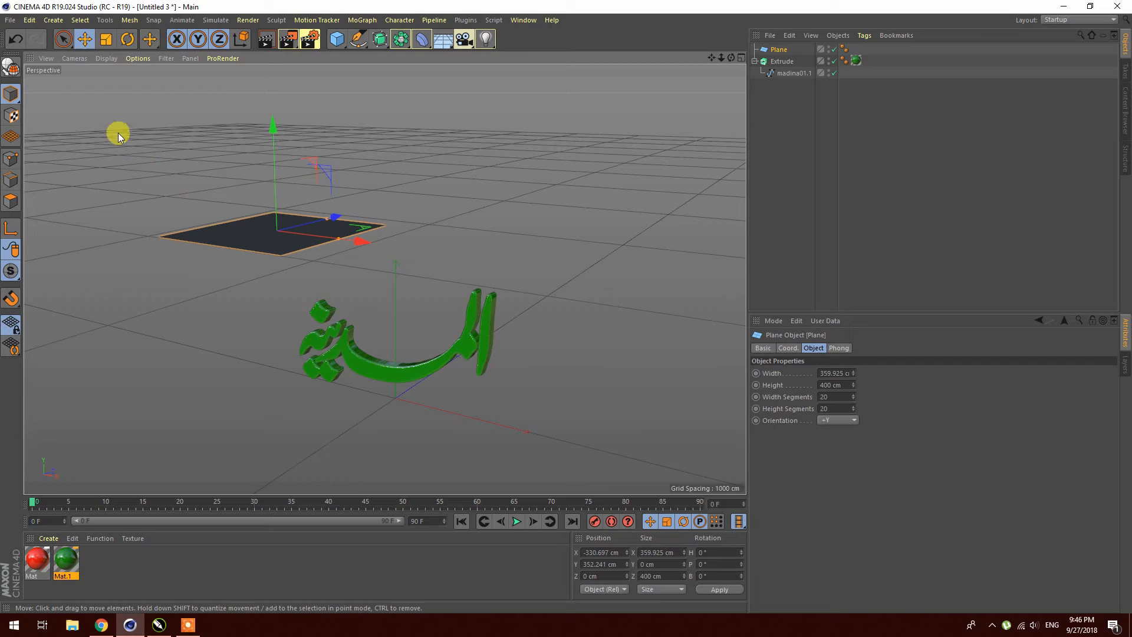
# - Rotate the plane to a heading of about -25°, pitch of about 23° and bank of about 2°
pyautogui.click(126, 41)
pyautogui.moveTo(248, 186); pyautogui.dragTo(244, 214)
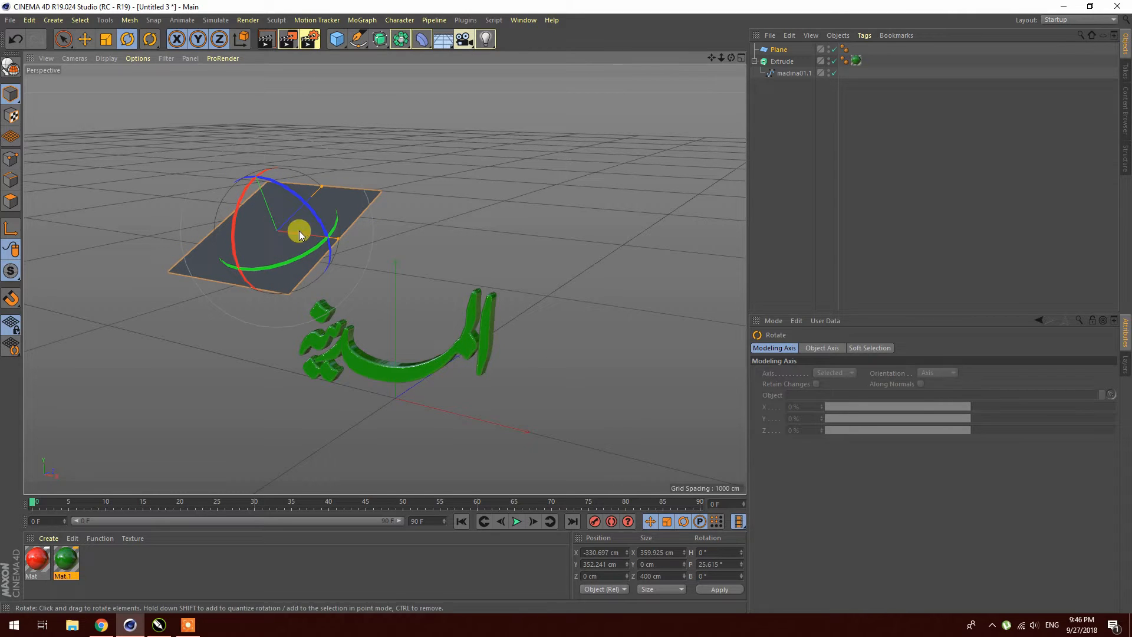
pyautogui.moveTo(328, 233); pyautogui.dragTo(314, 248)
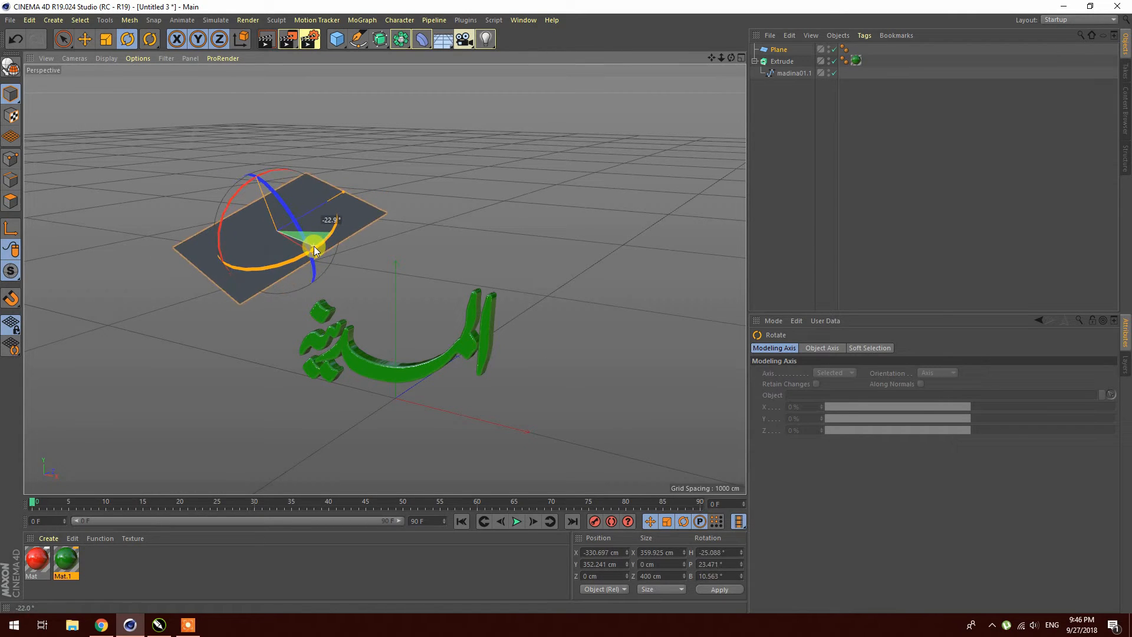
pyautogui.moveTo(314, 250); pyautogui.dragTo(293, 230)
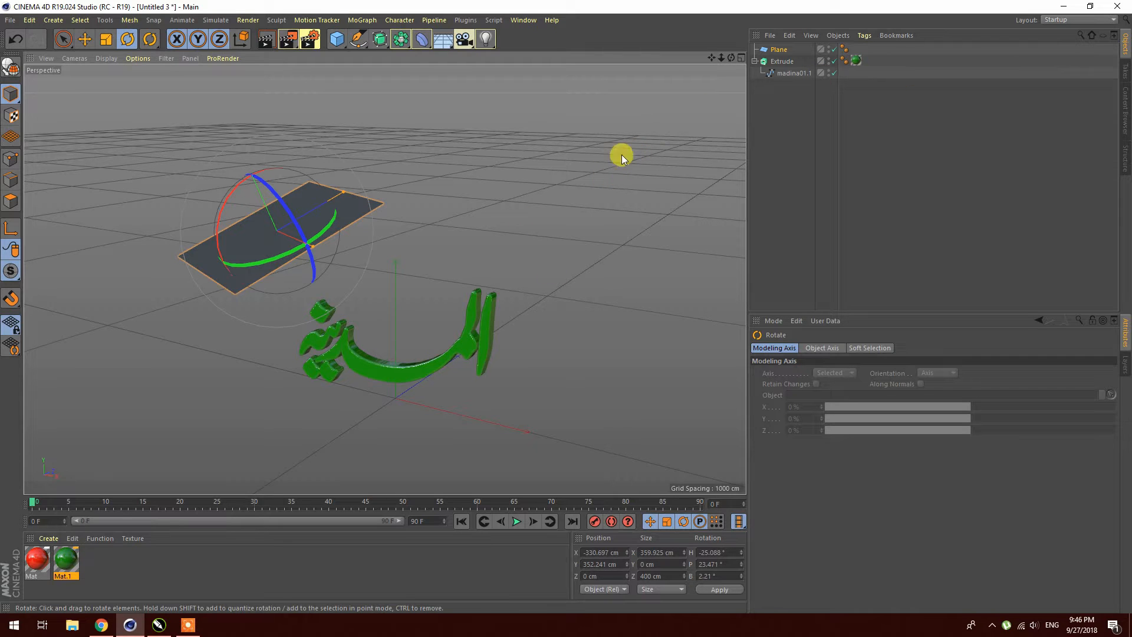
# - Duplicate the tilted plane in the scene
pyautogui.click(740, 58)
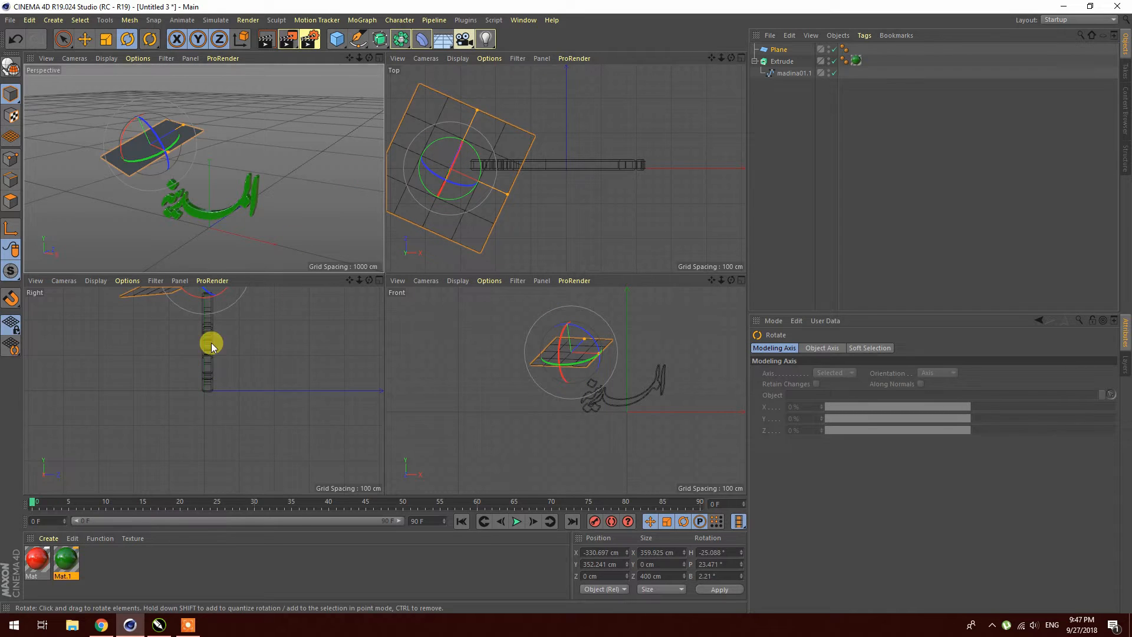
pyautogui.scroll(-5, 265, 351)
pyautogui.scroll(-2, 518, 144)
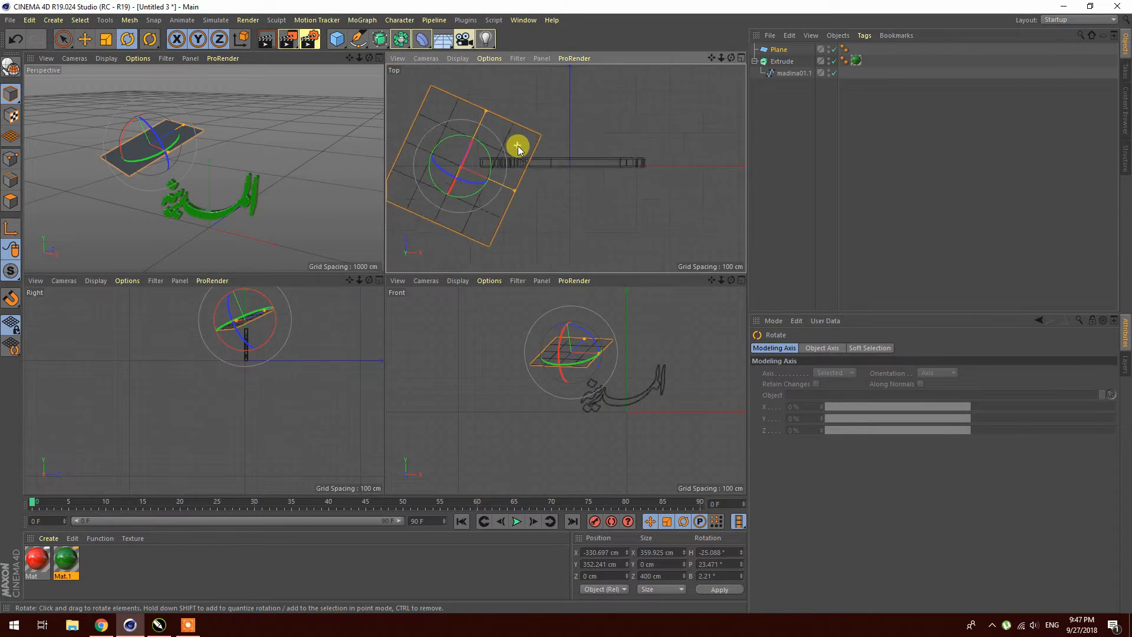
pyautogui.scroll(3, 454, 149)
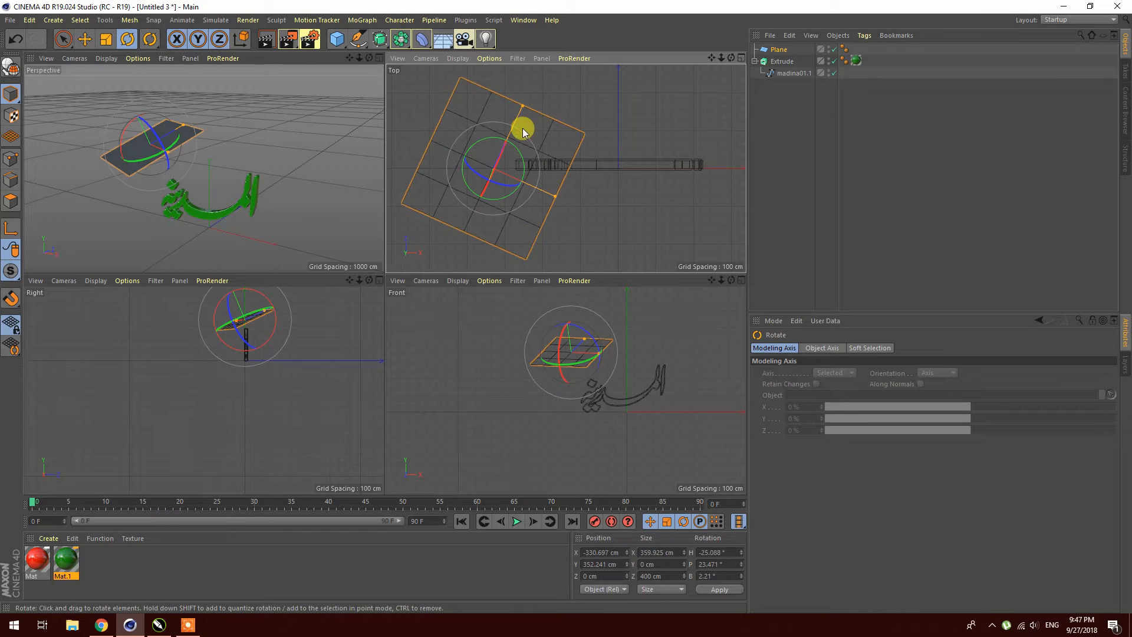
pyautogui.click(228, 155)
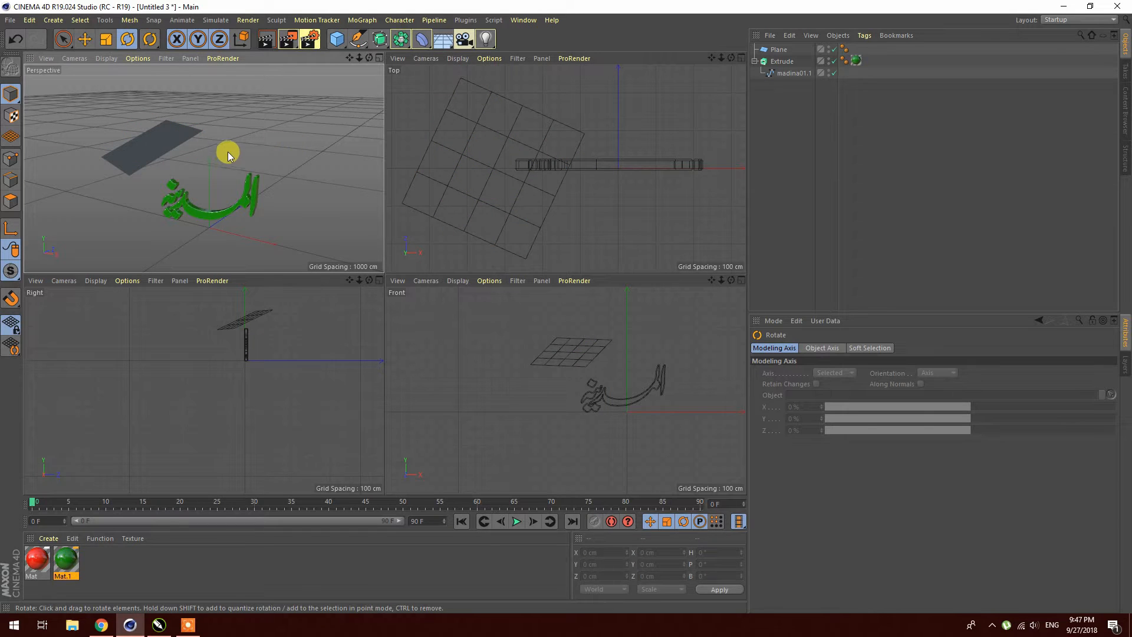
pyautogui.middleClick(273, 145)
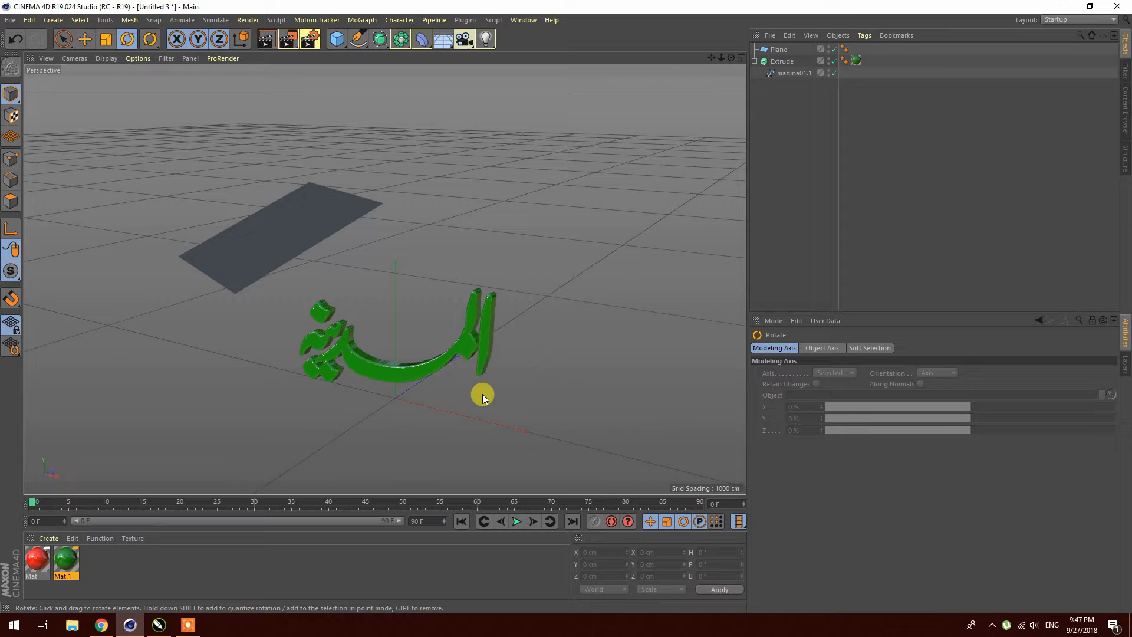
pyautogui.click(317, 238)
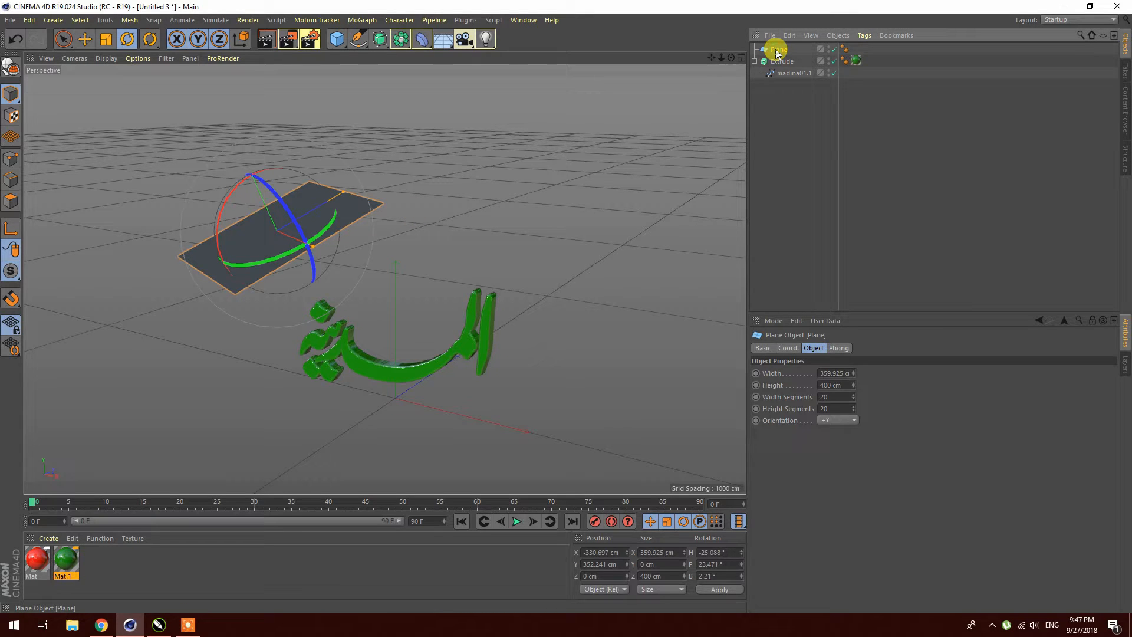
pyautogui.keyDown('ctrl'); pyautogui.moveTo(781, 56); pyautogui.dragTo(781, 56); pyautogui.keyUp('ctrl')
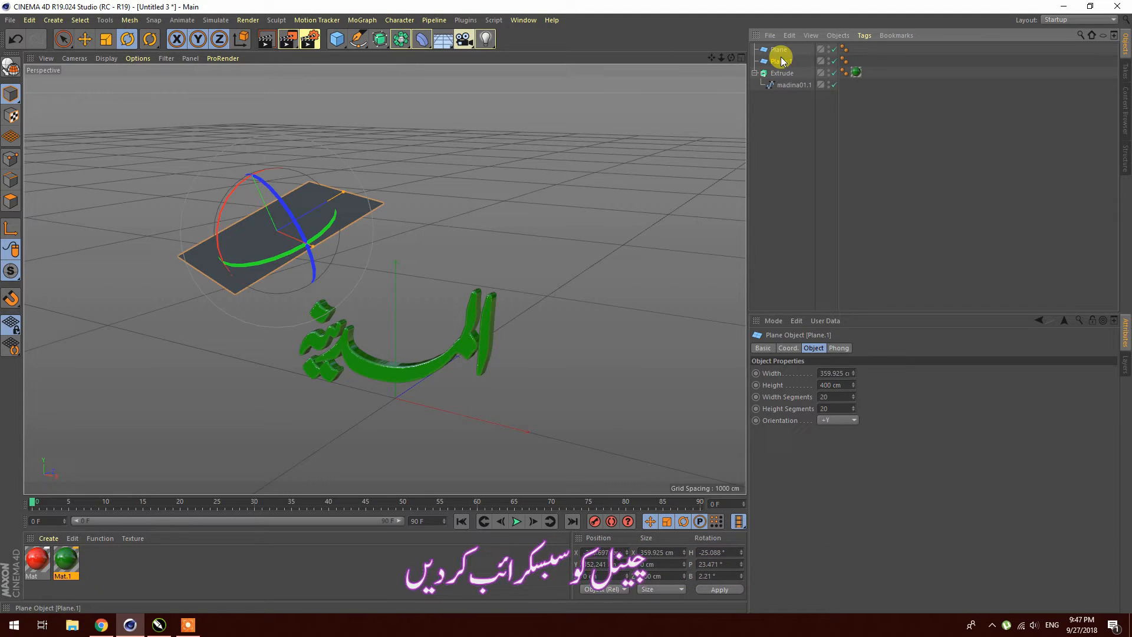
# - Move the duplicated plane to about X 270 cm, Y 421 cm, Z -46 cm and rotate it to about H 11°, P 21°, B 23°
pyautogui.click(84, 41)
pyautogui.moveTo(319, 252); pyautogui.dragTo(470, 295)
pyautogui.click(125, 42)
pyautogui.moveTo(451, 296); pyautogui.dragTo(609, 228)
pyautogui.click(84, 39)
pyautogui.click(127, 39)
pyautogui.moveTo(548, 184); pyautogui.dragTo(592, 214)
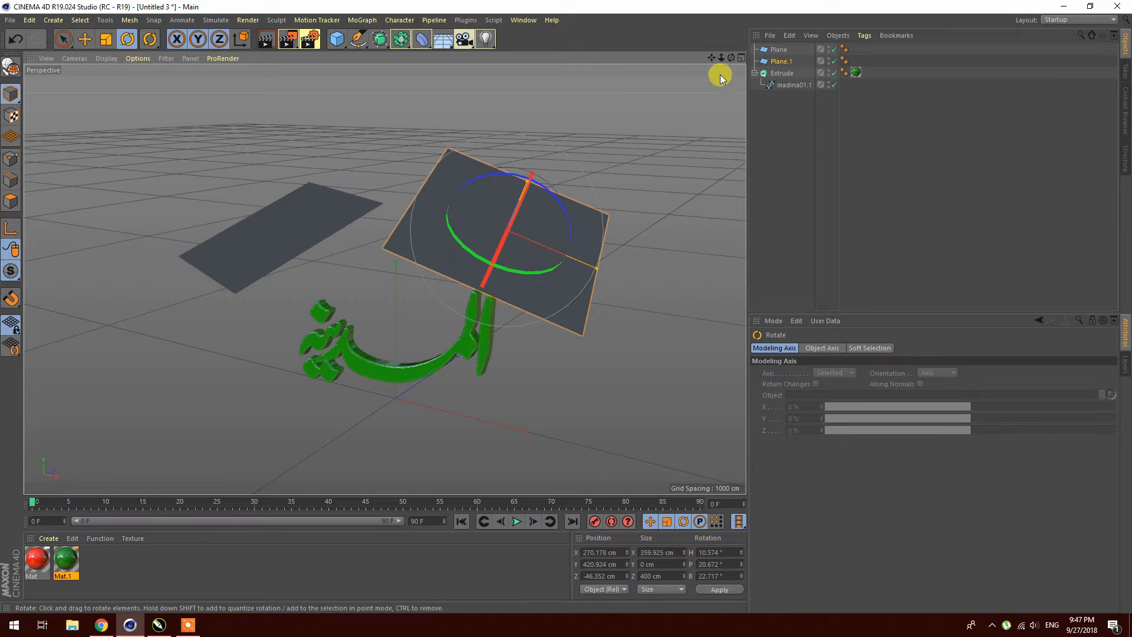
# - Move the duplicated plane to about X 278 cm, Y 436 cm and raise the original plane to about X -350 cm, Y 486 cm
pyautogui.moveTo(731, 57); pyautogui.dragTo(649, 140)
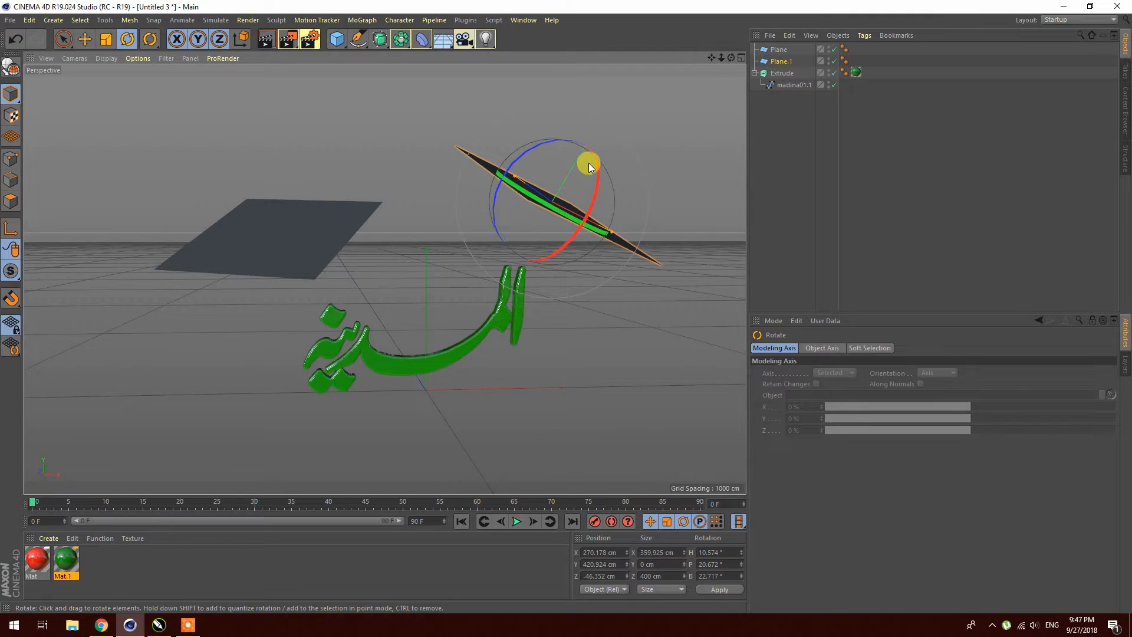
pyautogui.press('e')
pyautogui.moveTo(607, 106)
pyautogui.mouseDown()
pyautogui.moveTo(584, 170)
pyautogui.moveTo(610, 102)
pyautogui.mouseUp()
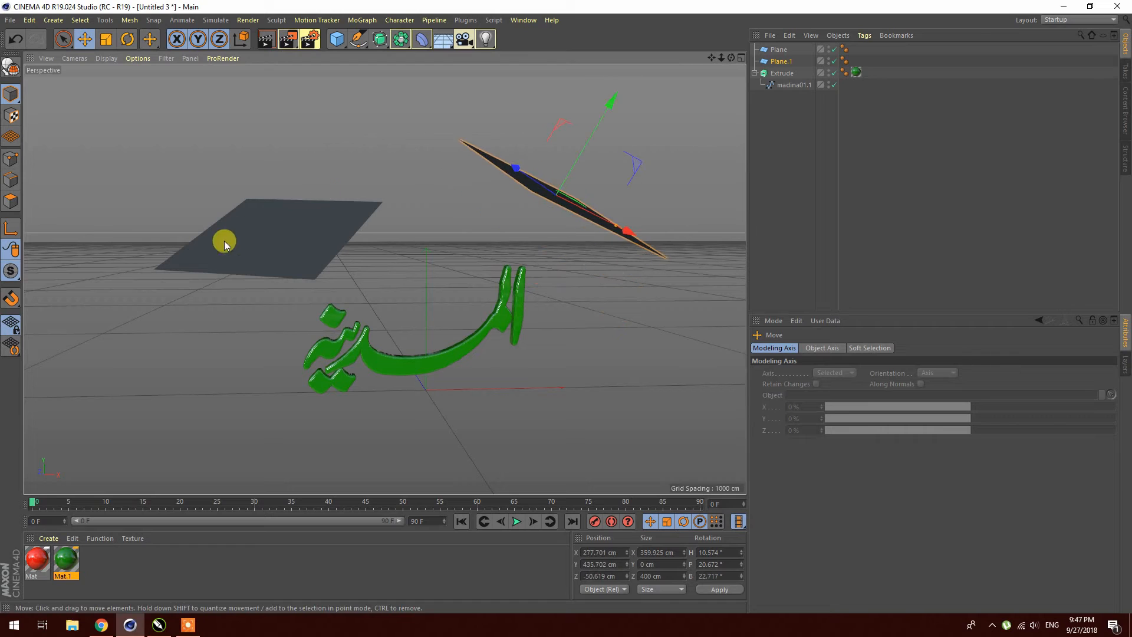
pyautogui.click(224, 244)
pyautogui.moveTo(259, 129); pyautogui.dragTo(222, 63)
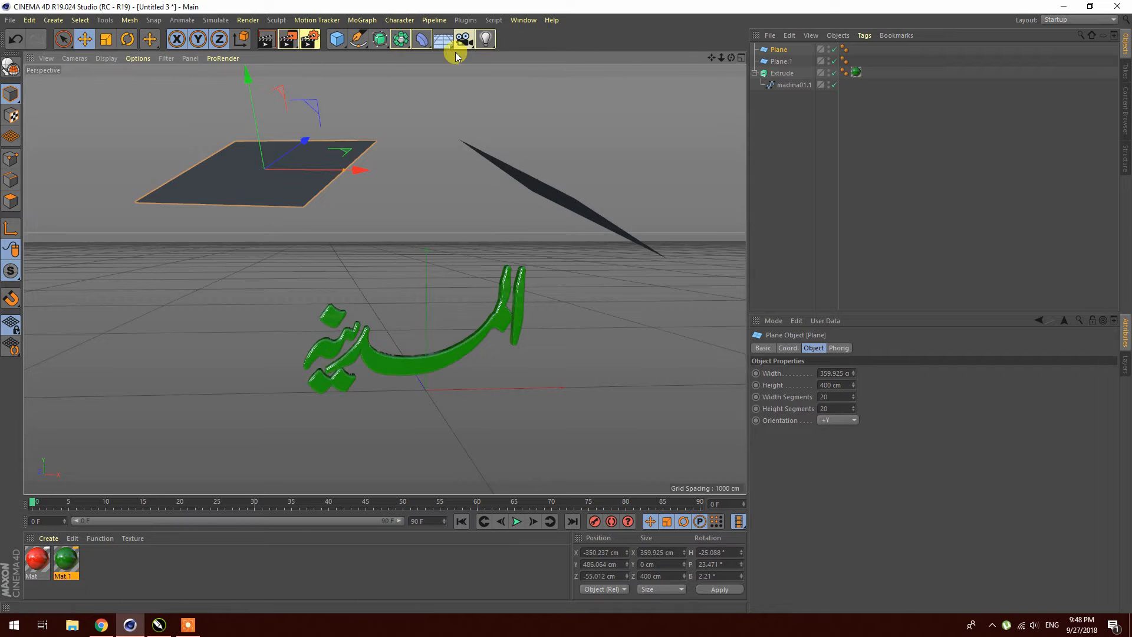
# - Render close-up views of the green calligraphy to check how the planes affect its reflections
pyautogui.moveTo(729, 59); pyautogui.dragTo(384, 279)
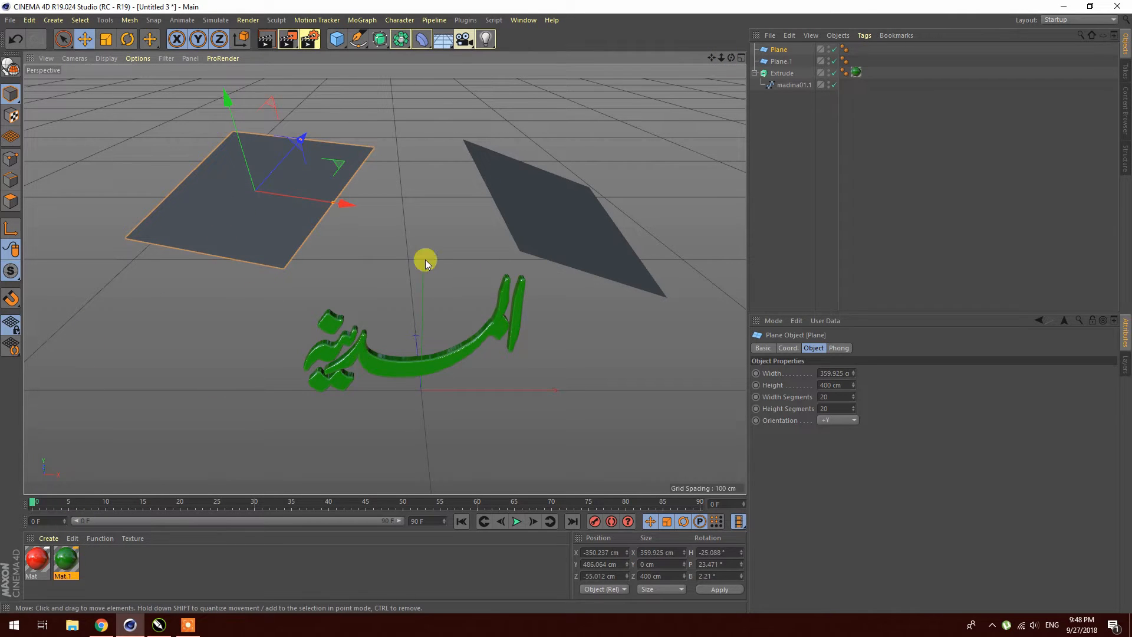
pyautogui.moveTo(730, 59); pyautogui.dragTo(483, 260)
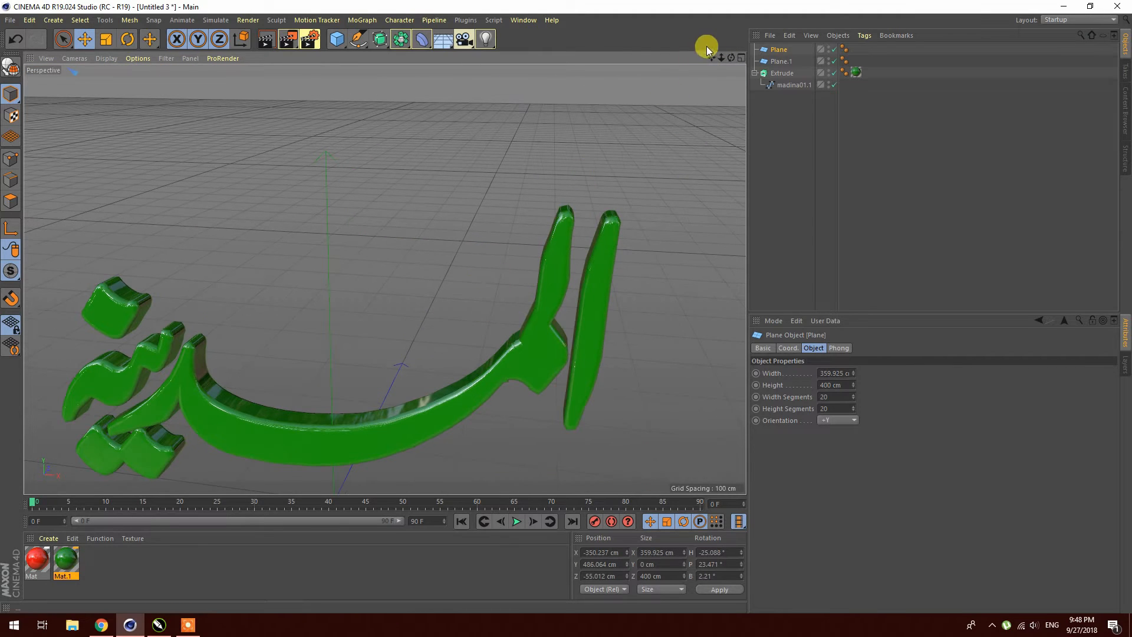
pyautogui.moveTo(713, 61); pyautogui.dragTo(354, 107)
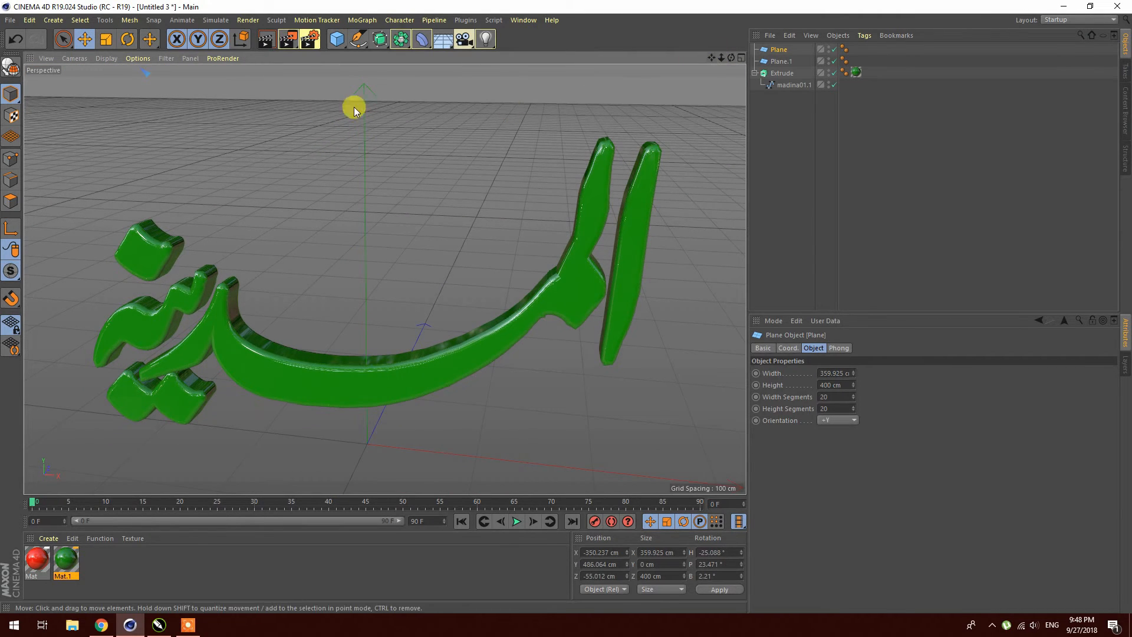
pyautogui.click(267, 40)
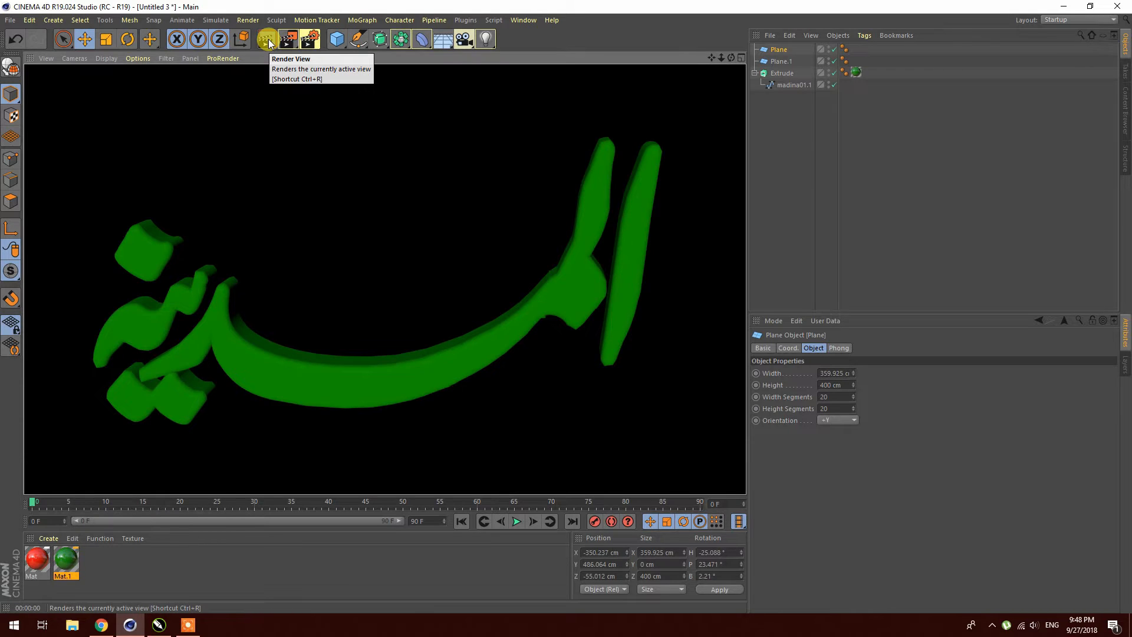
pyautogui.click(282, 127)
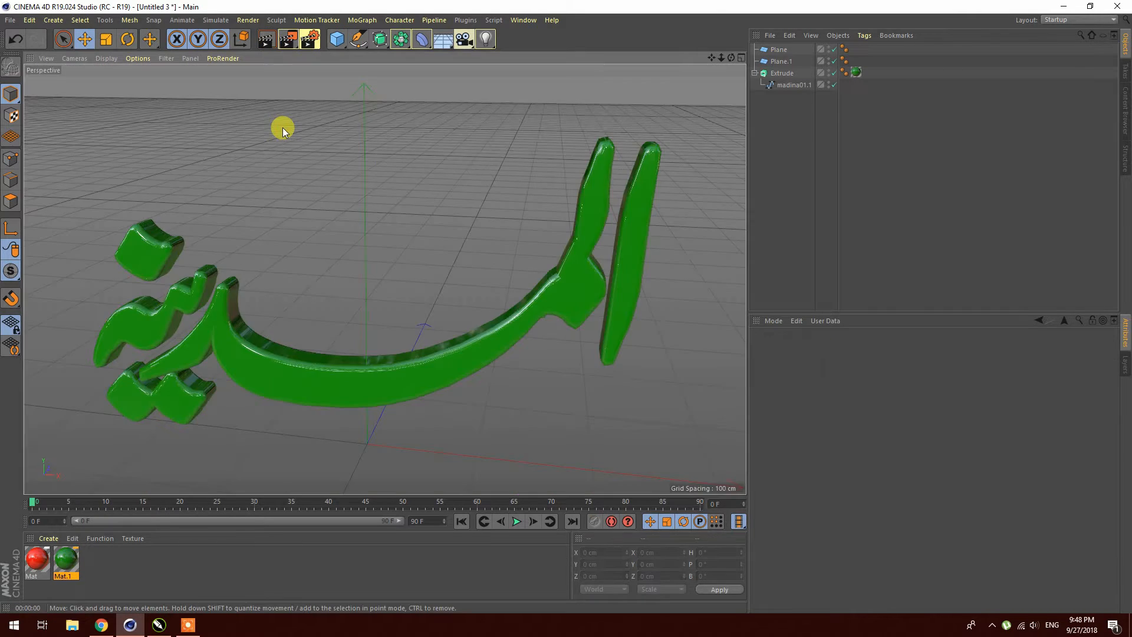
pyautogui.scroll(-2, 348, 188)
pyautogui.scroll(-5, 354, 197)
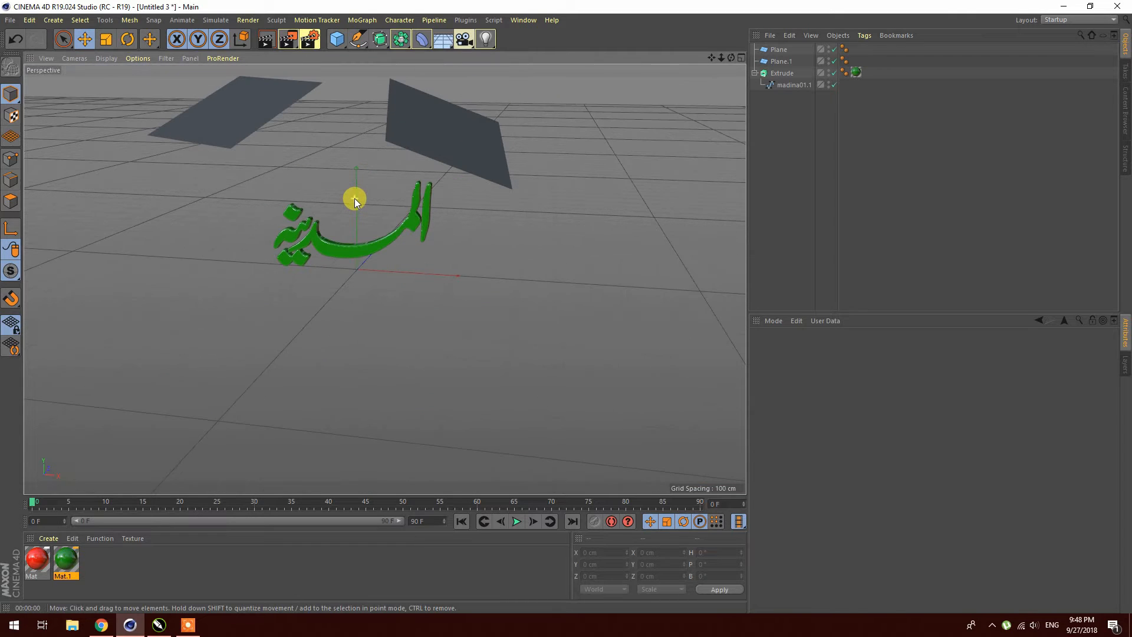
pyautogui.scroll(6, 360, 200)
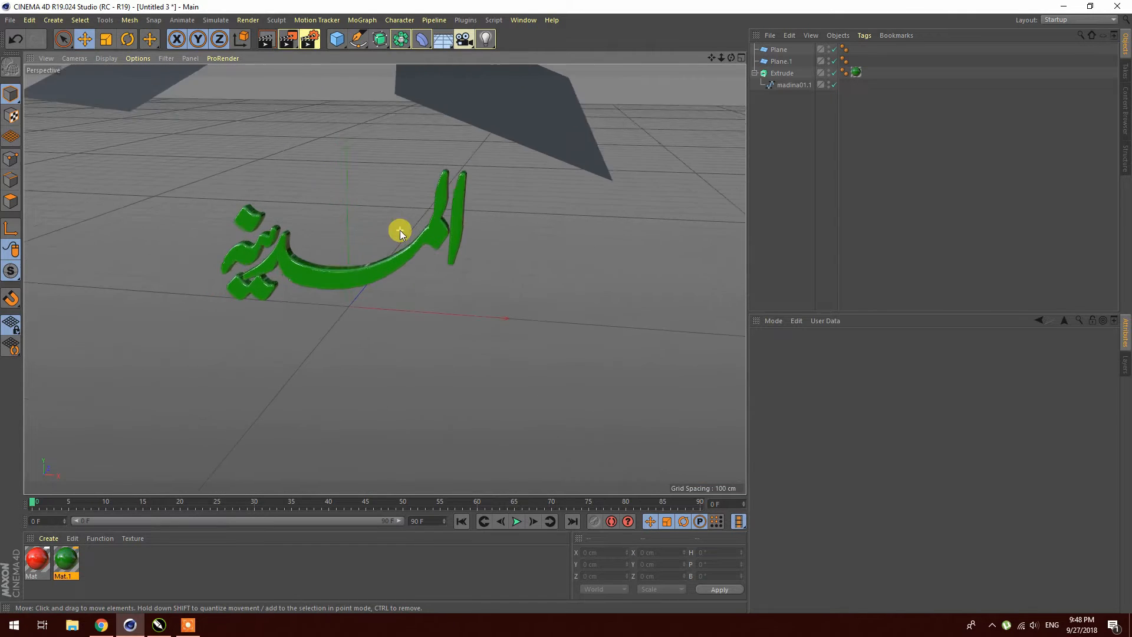
pyautogui.scroll(4, 320, 217)
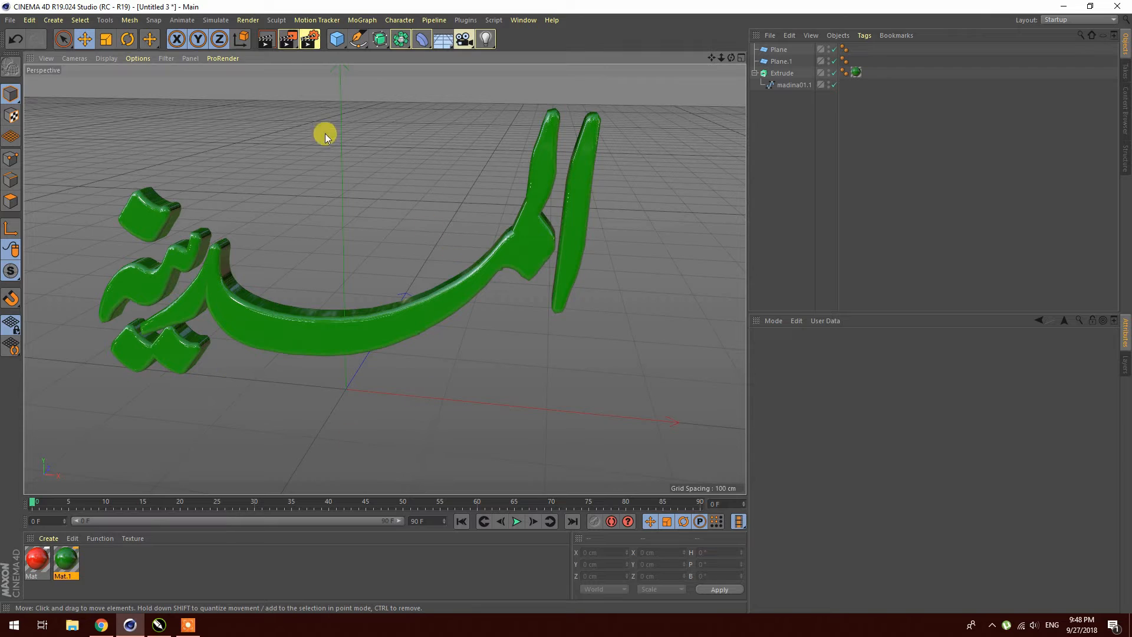
pyautogui.click(267, 43)
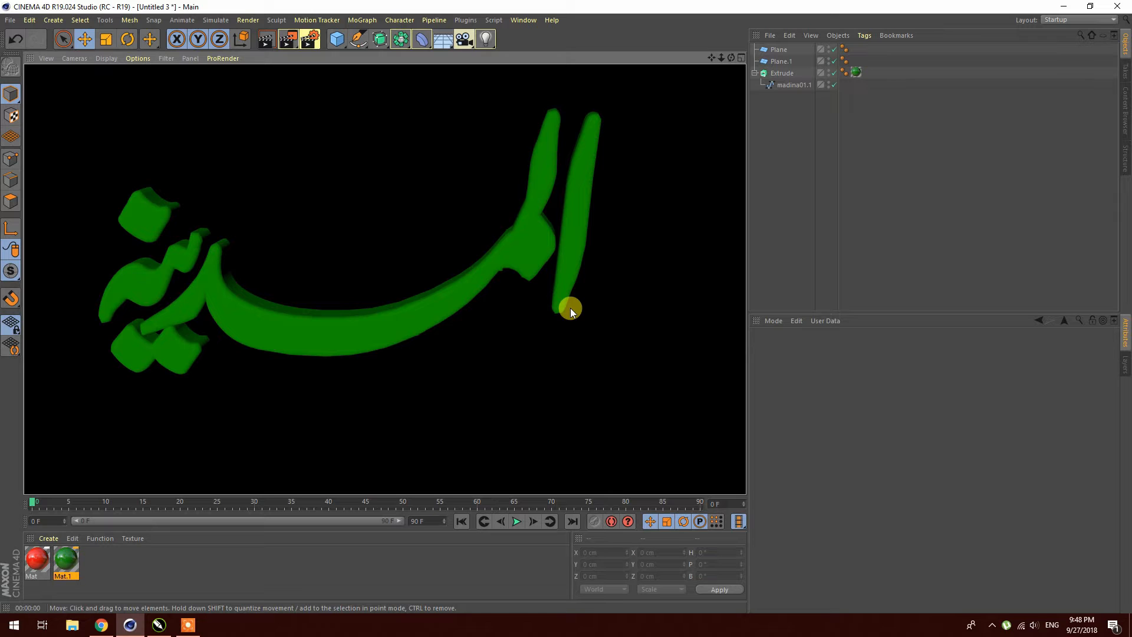
pyautogui.click(327, 136)
# - Create a new material with Color and Reflectance disabled and white Luminance enabled at 250% brightness
pyautogui.scroll(-6, 432, 241)
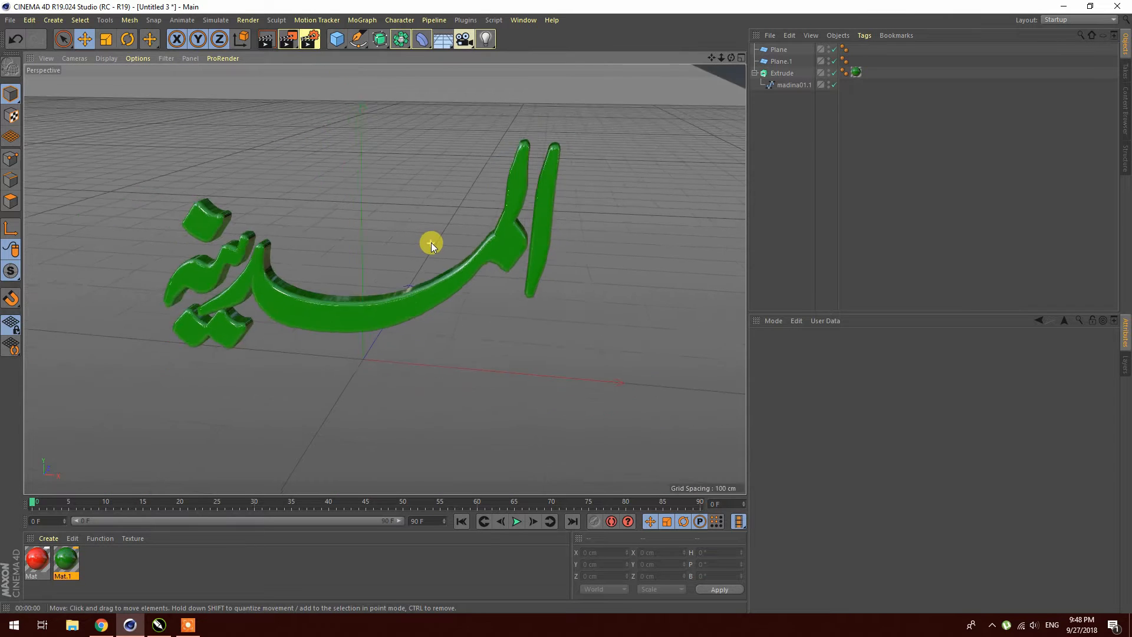
pyautogui.scroll(-5, 432, 240)
pyautogui.click(48, 538)
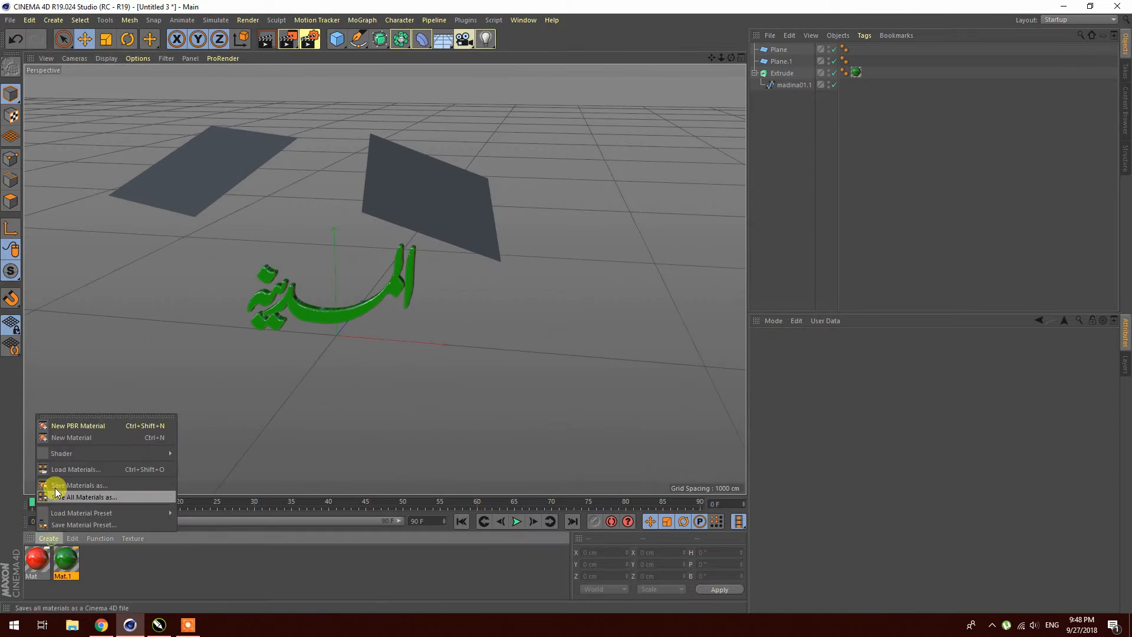
pyautogui.click(64, 437)
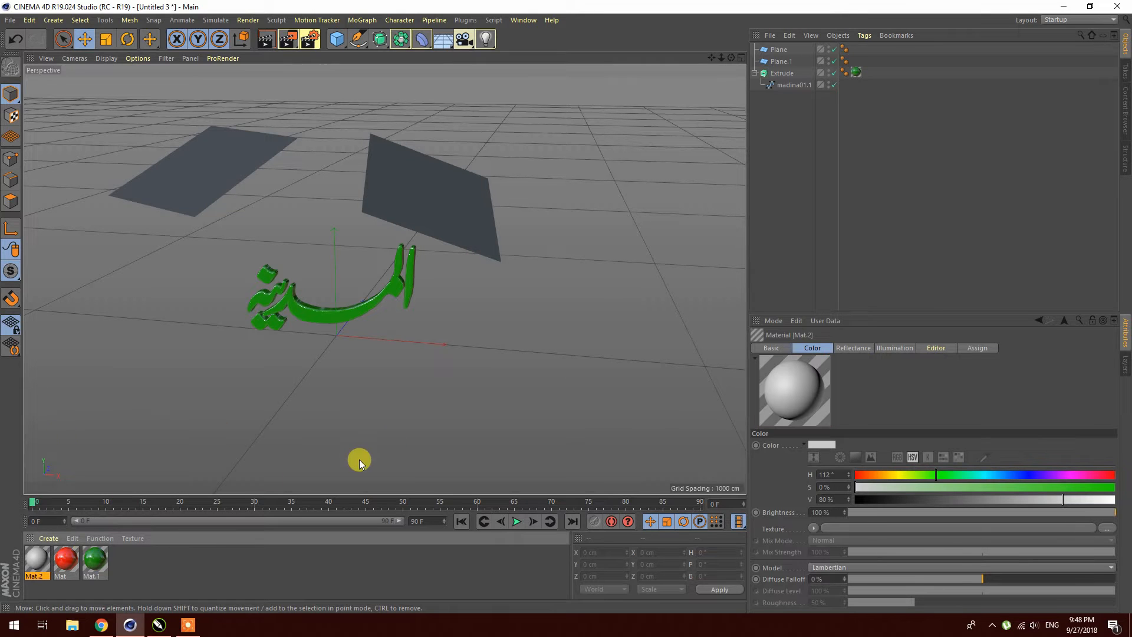
pyautogui.doubleClick(38, 560)
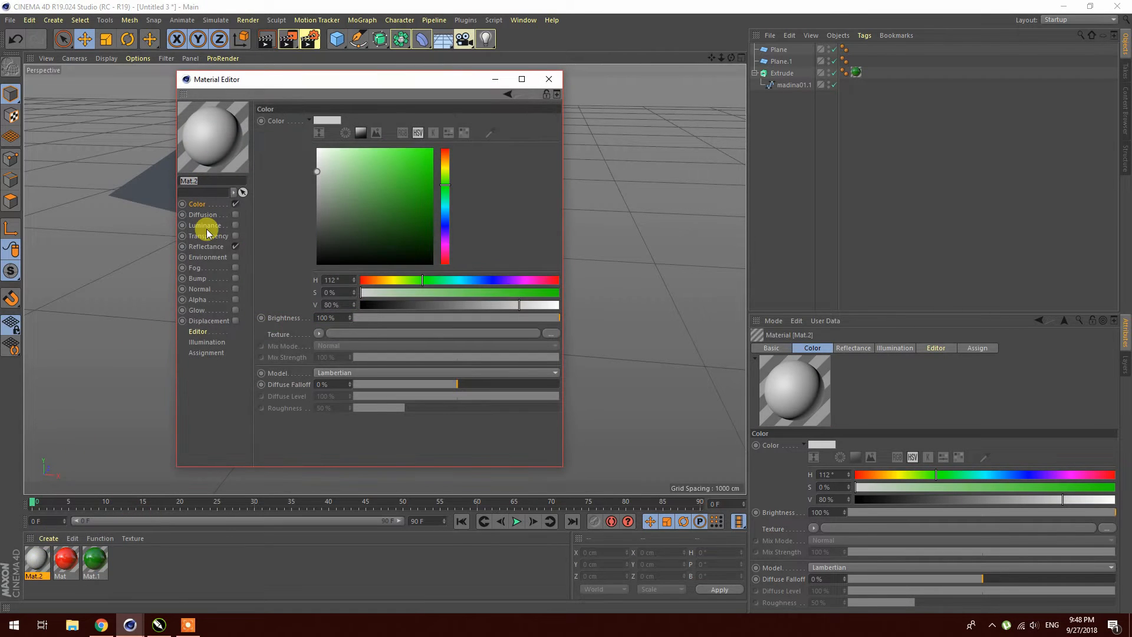
pyautogui.click(236, 247)
pyautogui.click(235, 204)
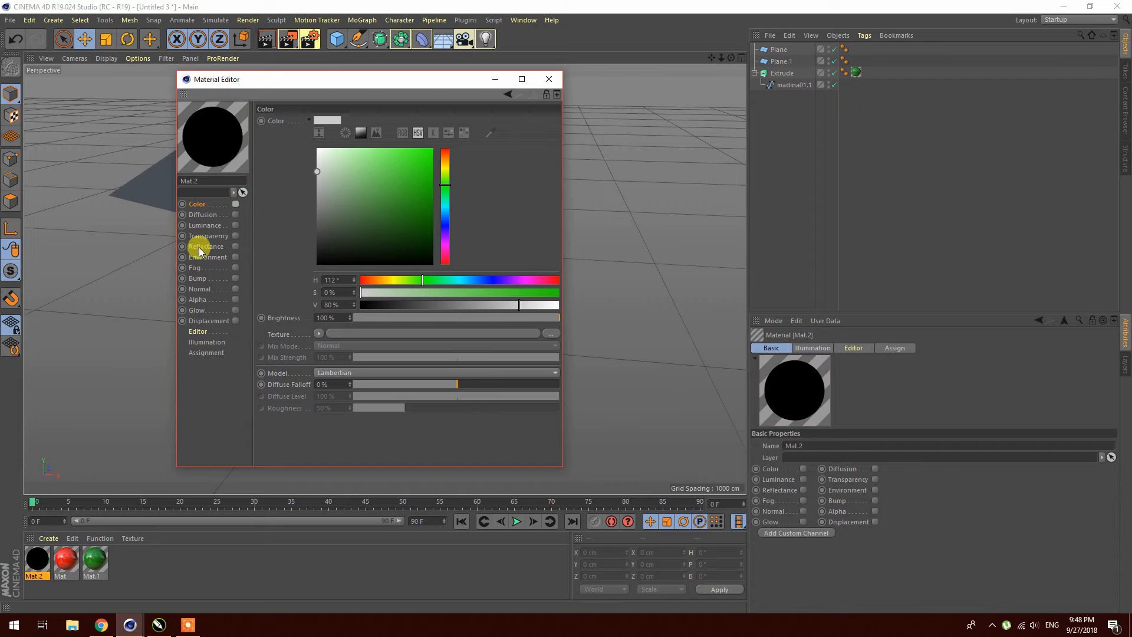
pyautogui.click(235, 225)
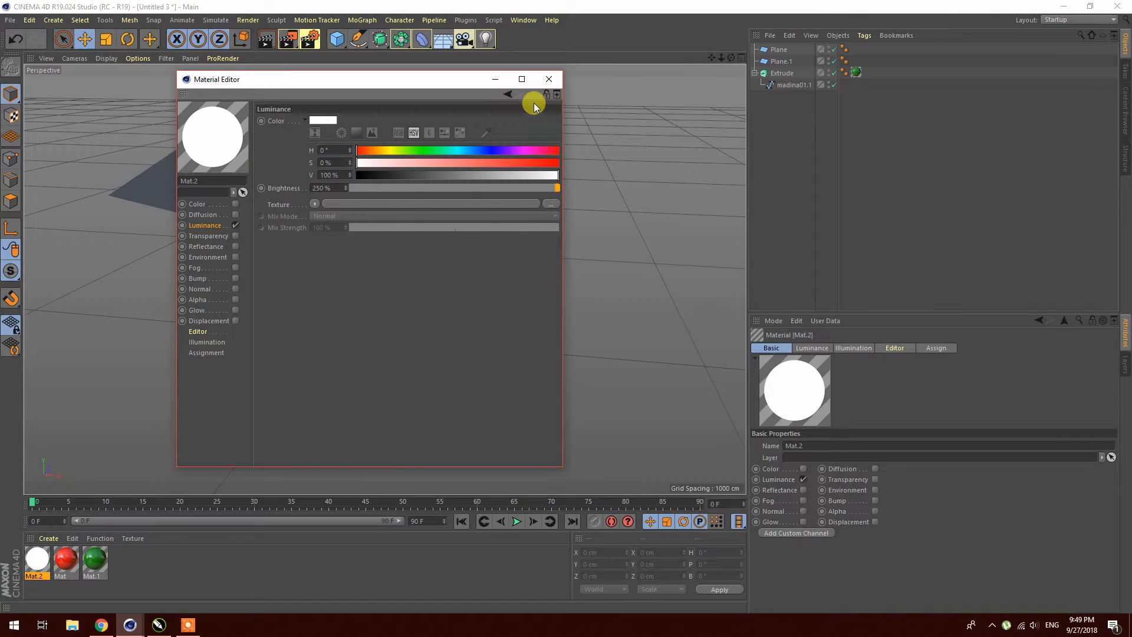
pyautogui.click(548, 79)
# - Apply the white luminous material to both tilted planes
pyautogui.moveTo(36, 545); pyautogui.dragTo(177, 195)
pyautogui.moveTo(39, 551); pyautogui.dragTo(415, 211)
# - Render a close-up of the calligraphy to check the highlights cast by the luminous planes
pyautogui.scroll(10, 350, 292)
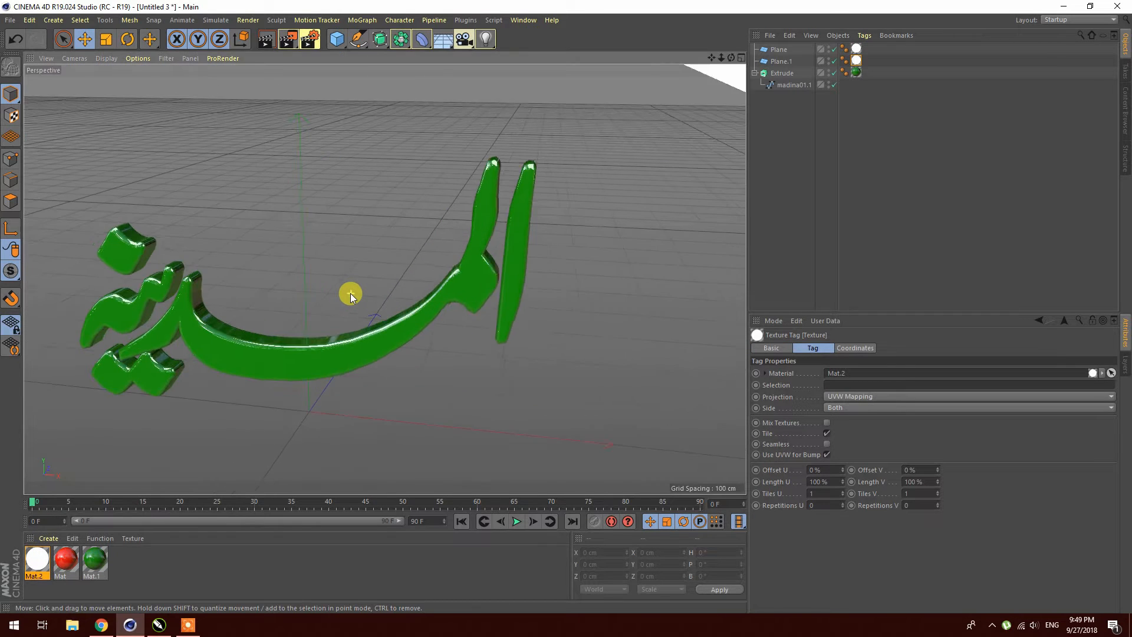
pyautogui.scroll(1, 350, 294)
pyautogui.moveTo(712, 58); pyautogui.dragTo(778, 60)
pyautogui.scroll(1, 641, 135)
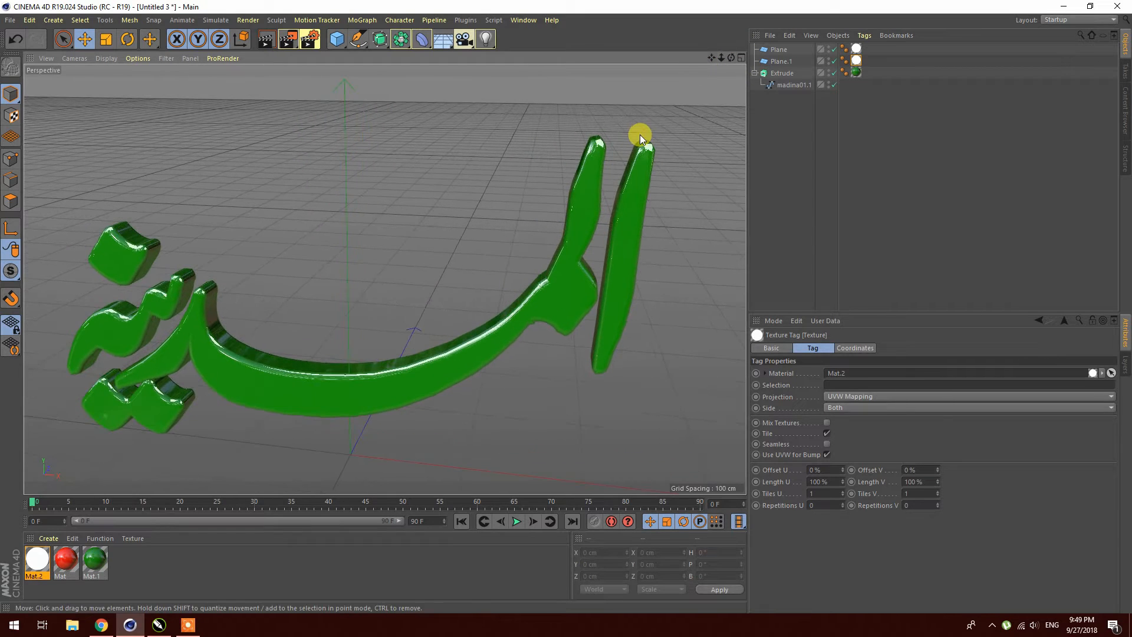
pyautogui.click(266, 39)
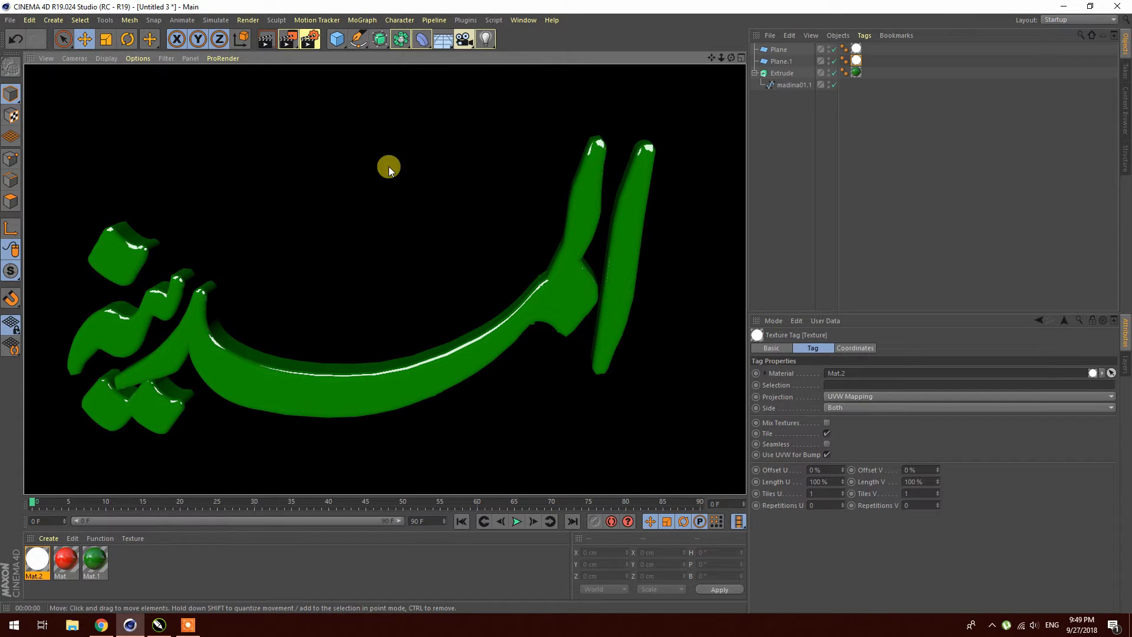
pyautogui.click(388, 167)
# - Duplicate the Extrude object together with its calligraphy spline
pyautogui.scroll(-2, 413, 195)
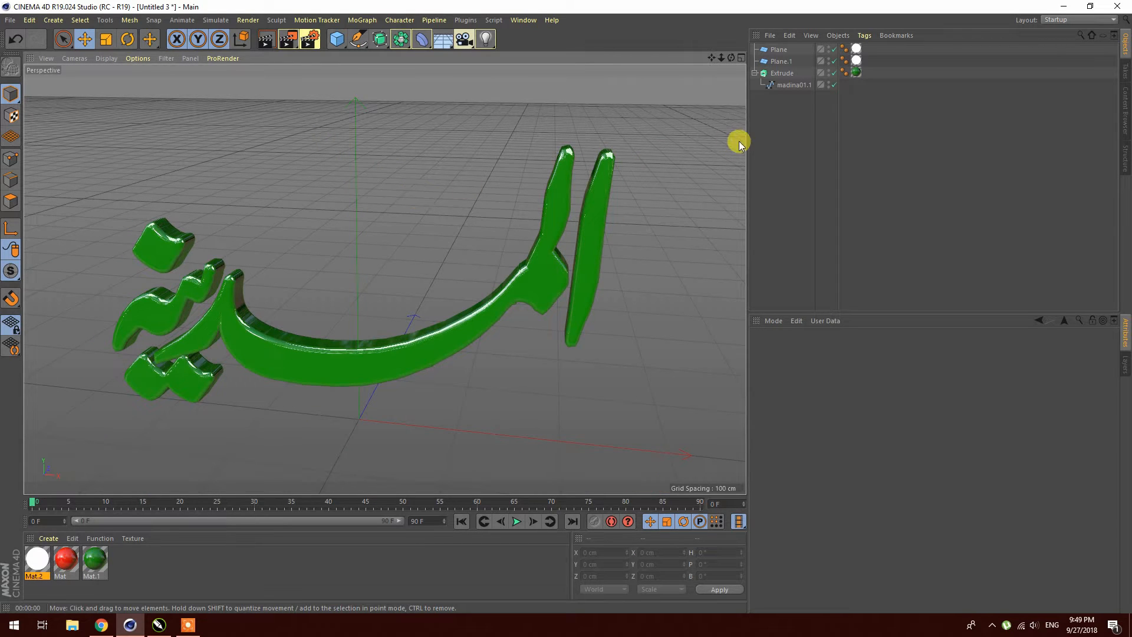
pyautogui.moveTo(731, 57); pyautogui.dragTo(772, 60)
pyautogui.click(691, 168)
pyautogui.keyDown('alt'); pyautogui.moveTo(554, 249); pyautogui.dragTo(279, 260); pyautogui.keyUp('alt')
pyautogui.keyDown('alt'); pyautogui.moveTo(208, 275); pyautogui.dragTo(208, 274); pyautogui.keyUp('alt')
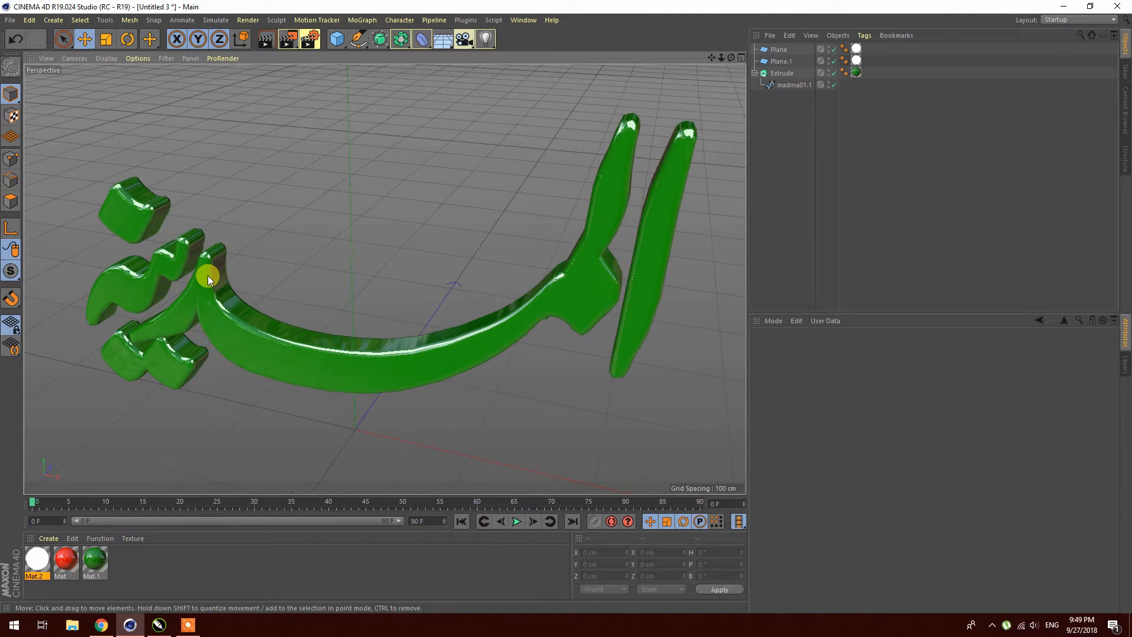
pyautogui.click(782, 74)
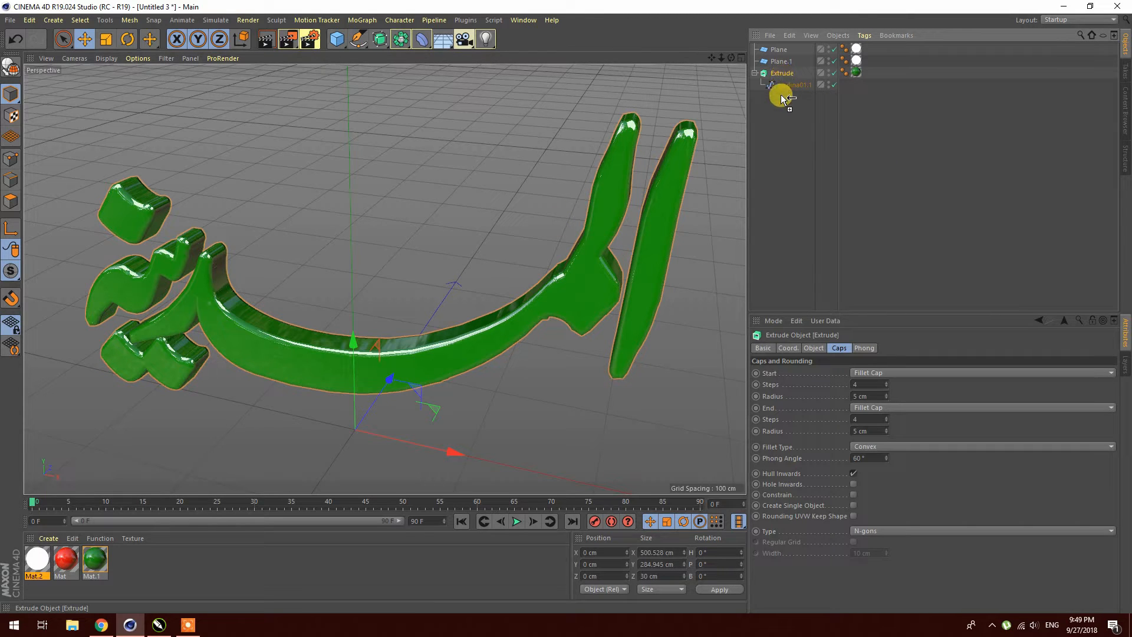
pyautogui.keyDown('ctrl'); pyautogui.moveTo(781, 98); pyautogui.dragTo(783, 100); pyautogui.keyUp('ctrl')
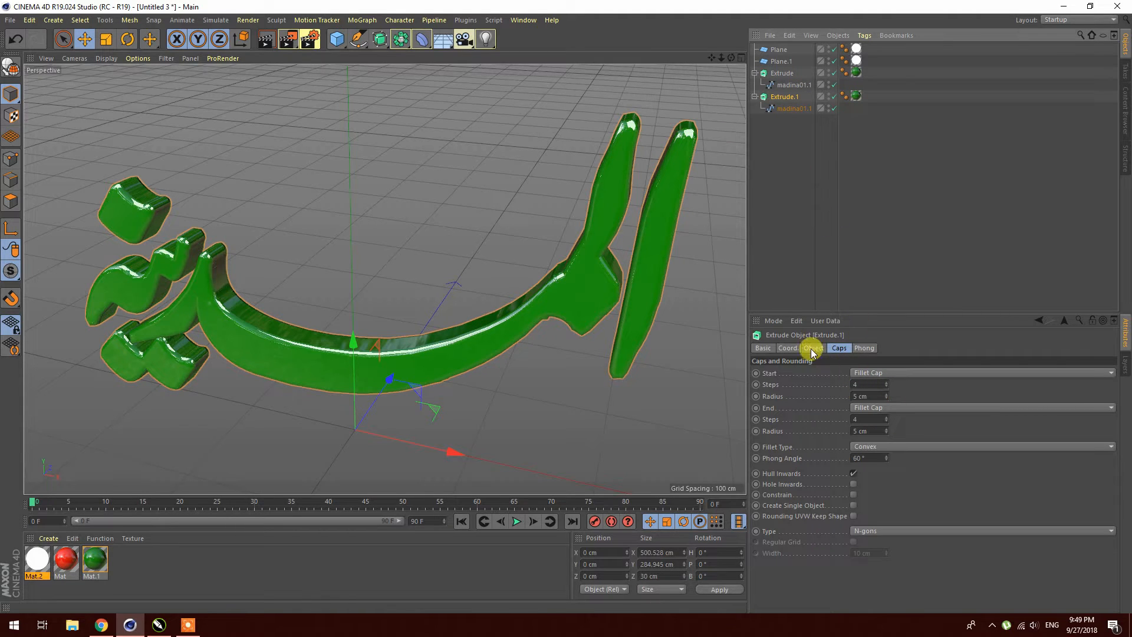
# - Set the duplicated extrusion's Z movement to 40 cm and bring the object forward to about Z -20 cm
pyautogui.click(788, 349)
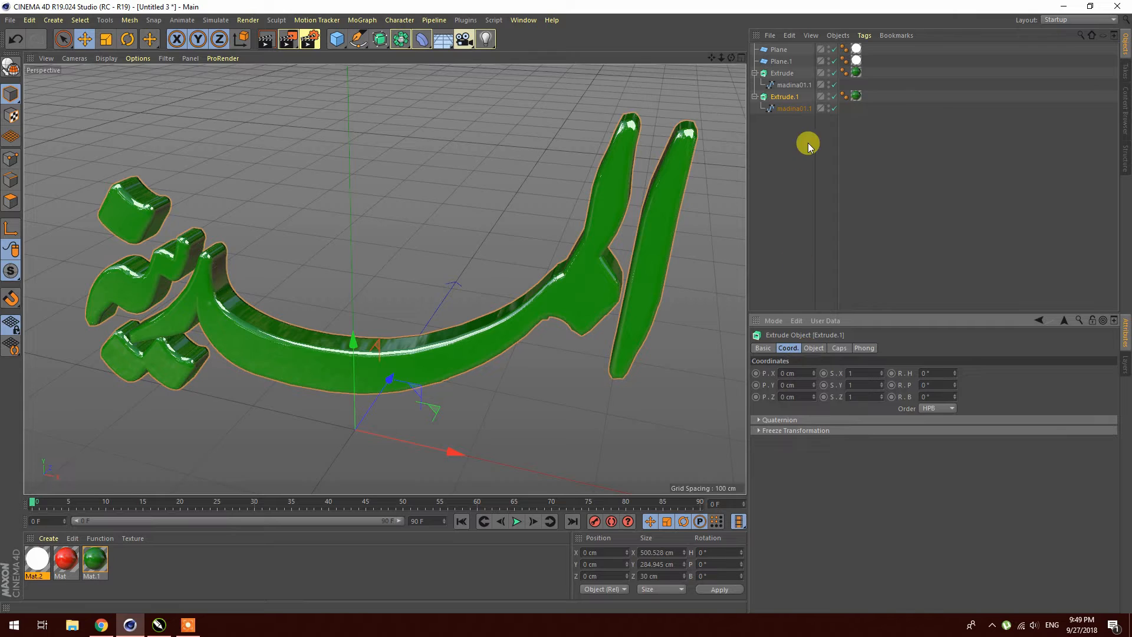
pyautogui.click(813, 348)
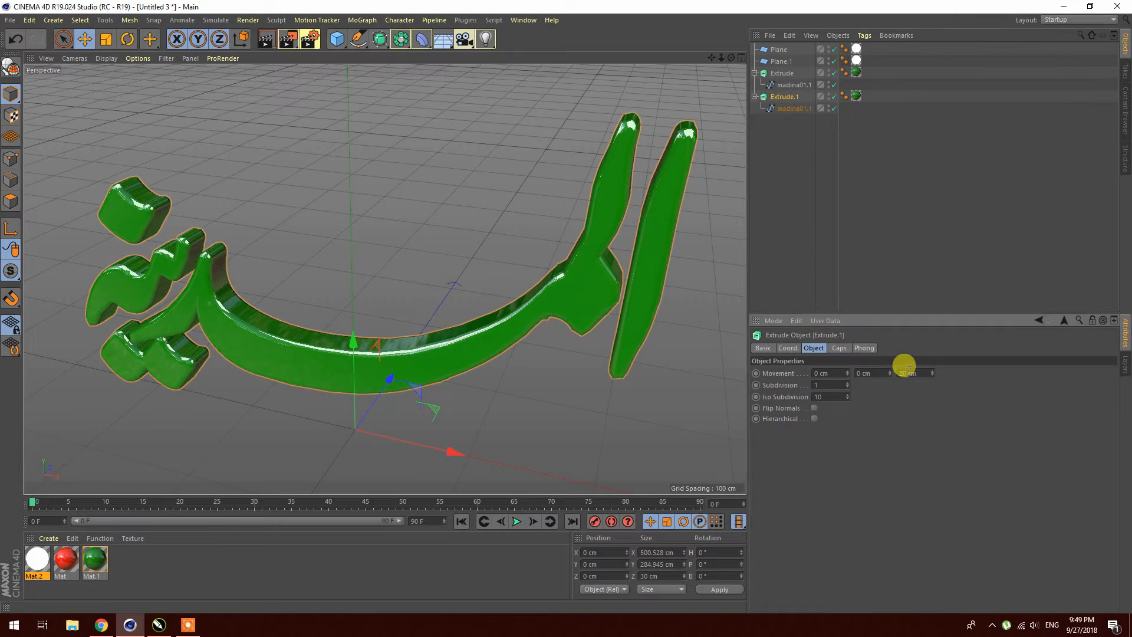
pyautogui.moveTo(902, 373); pyautogui.dragTo(900, 373)
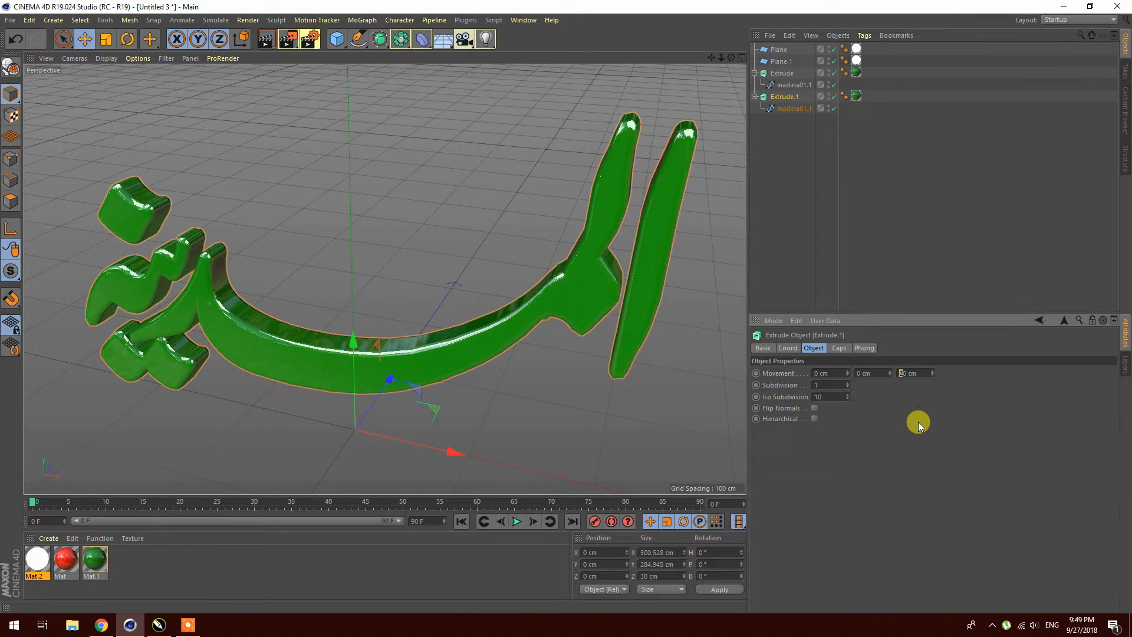
pyautogui.press('Return')
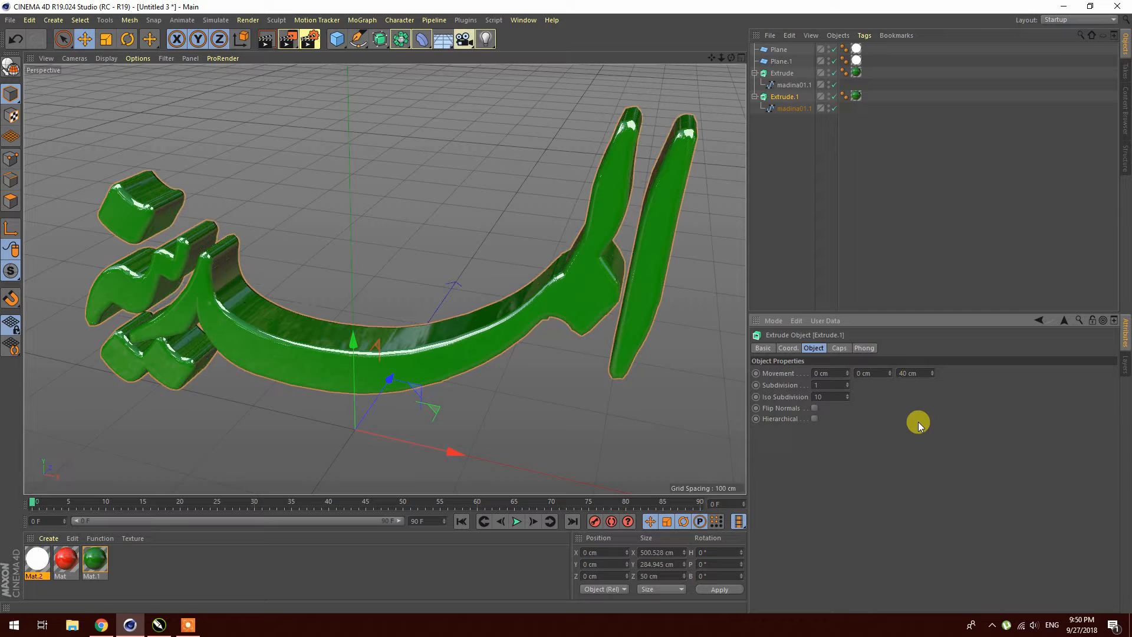
pyautogui.moveTo(390, 380)
pyautogui.mouseDown()
pyautogui.moveTo(315, 475)
pyautogui.moveTo(386, 375)
pyautogui.moveTo(374, 386)
pyautogui.mouseUp()
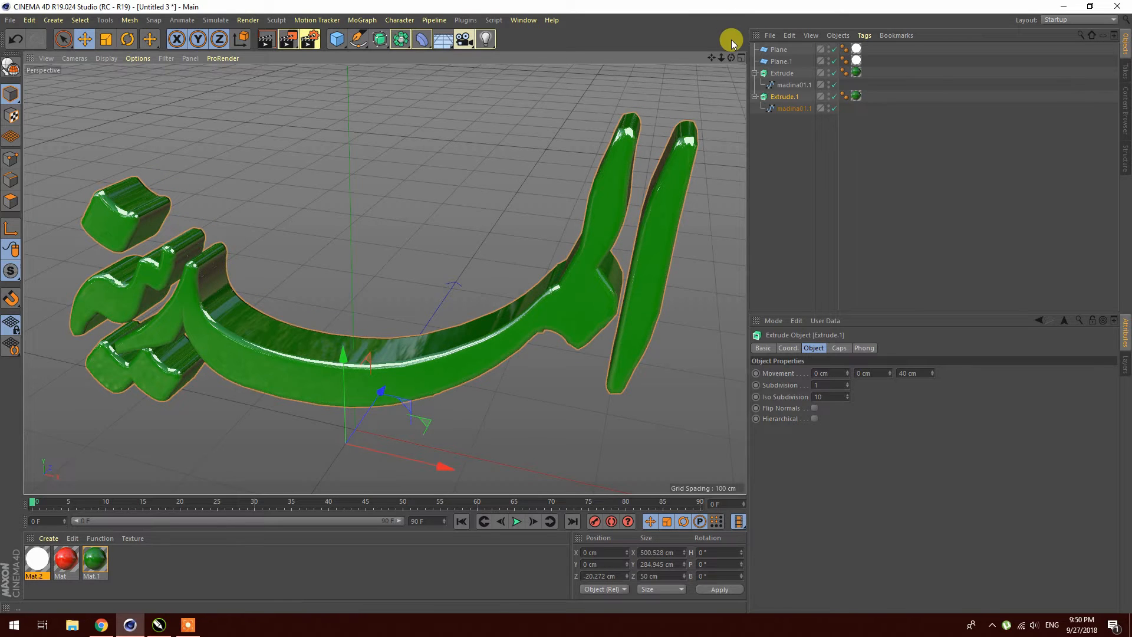
# - Apply the red material to the duplicated extrusion and shift it back to about Z -8 cm
pyautogui.moveTo(731, 57); pyautogui.dragTo(384, 279)
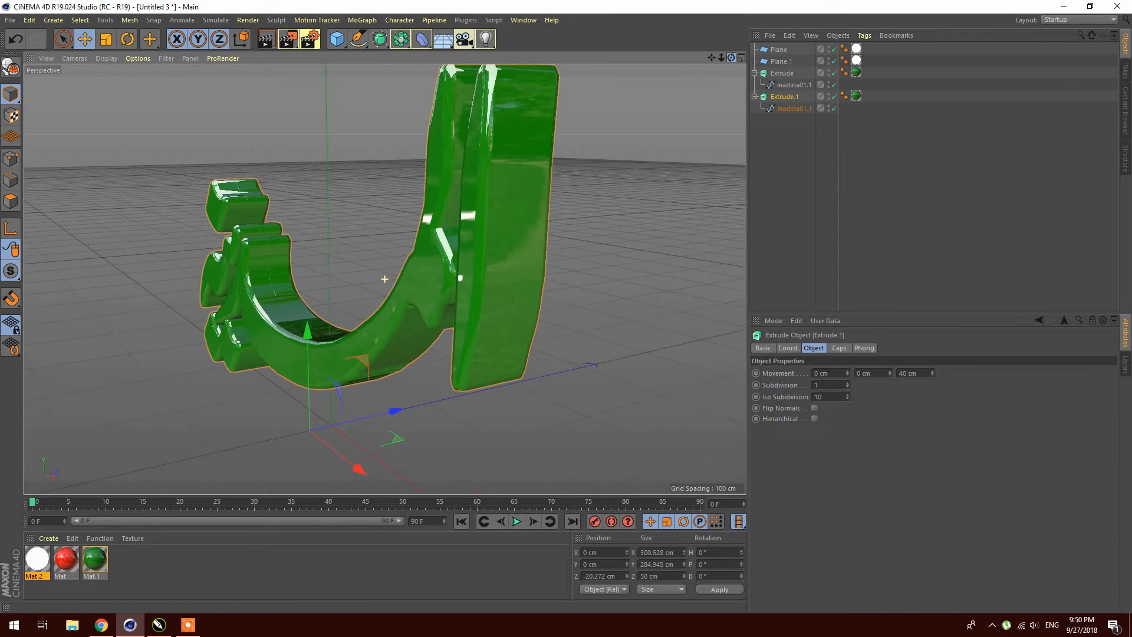
pyautogui.moveTo(65, 563); pyautogui.dragTo(856, 96)
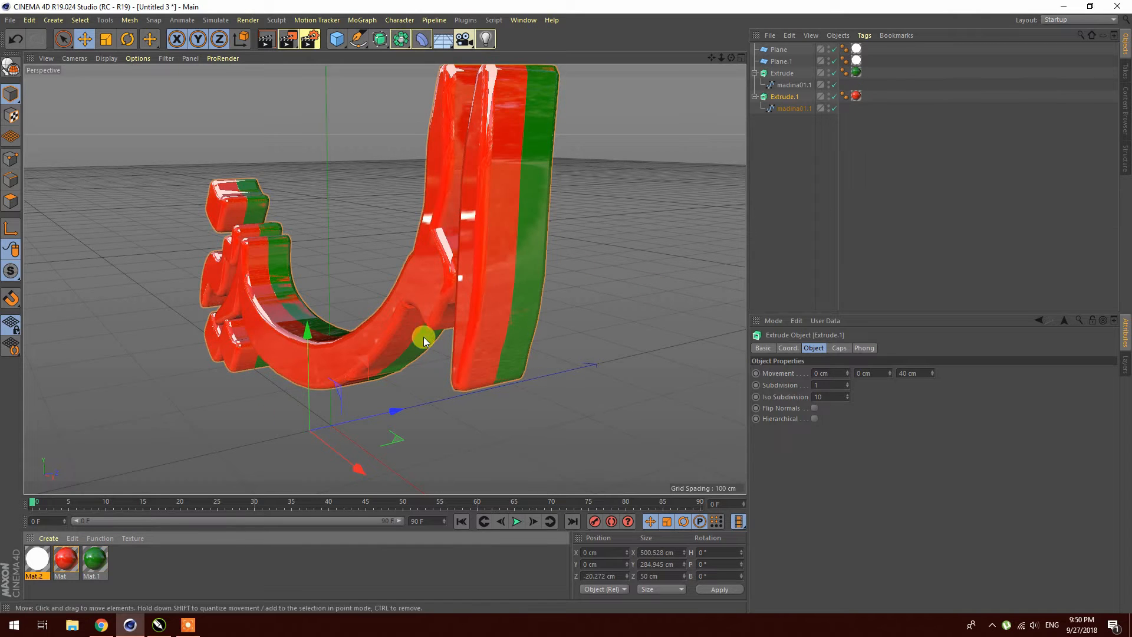
pyautogui.moveTo(395, 411)
pyautogui.mouseDown()
pyautogui.moveTo(317, 413)
pyautogui.moveTo(400, 392)
pyautogui.mouseUp()
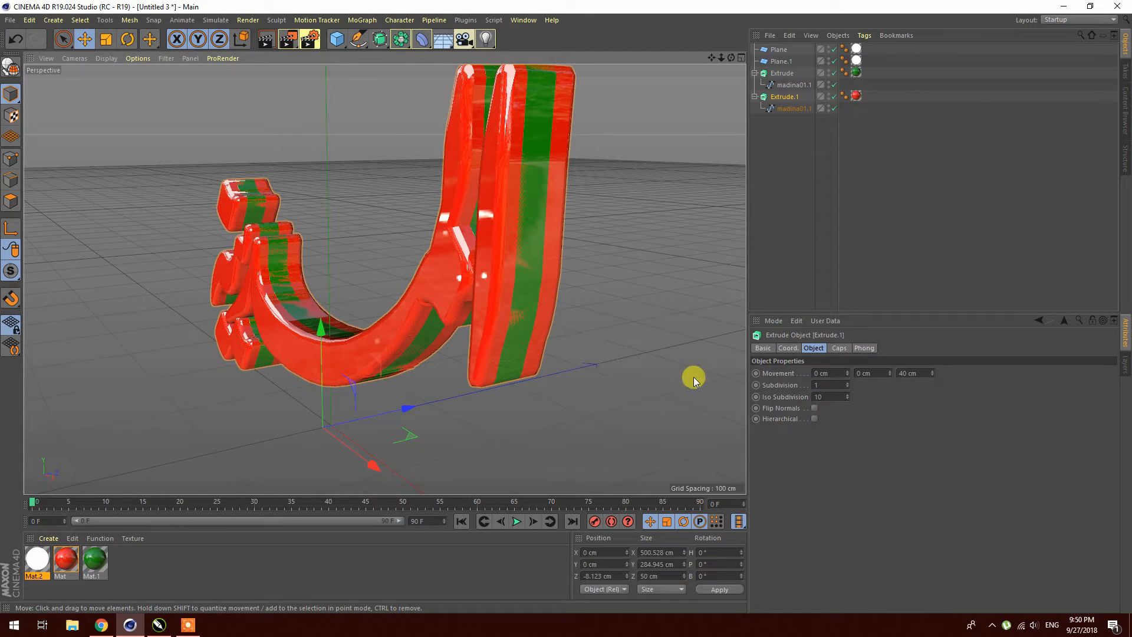
pyautogui.click(838, 347)
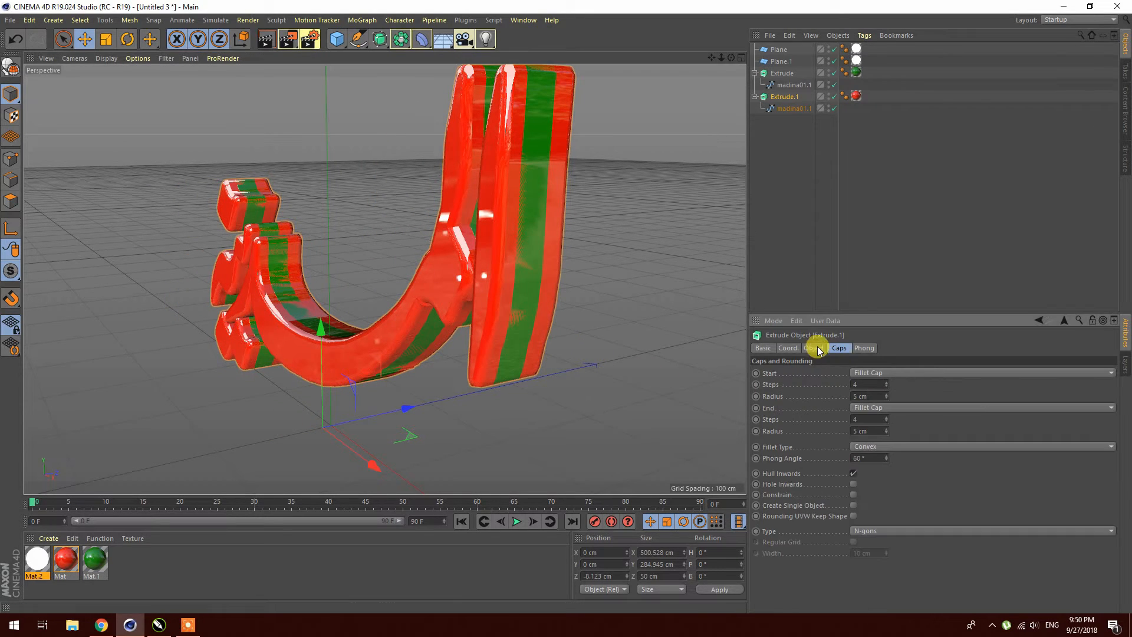
# - Try a start cap with 6 steps and a 6 cm radius on the red extrusion
pyautogui.click(869, 396)
pyautogui.doubleClick(856, 383)
pyautogui.moveTo(883, 396); pyautogui.dragTo(843, 401)
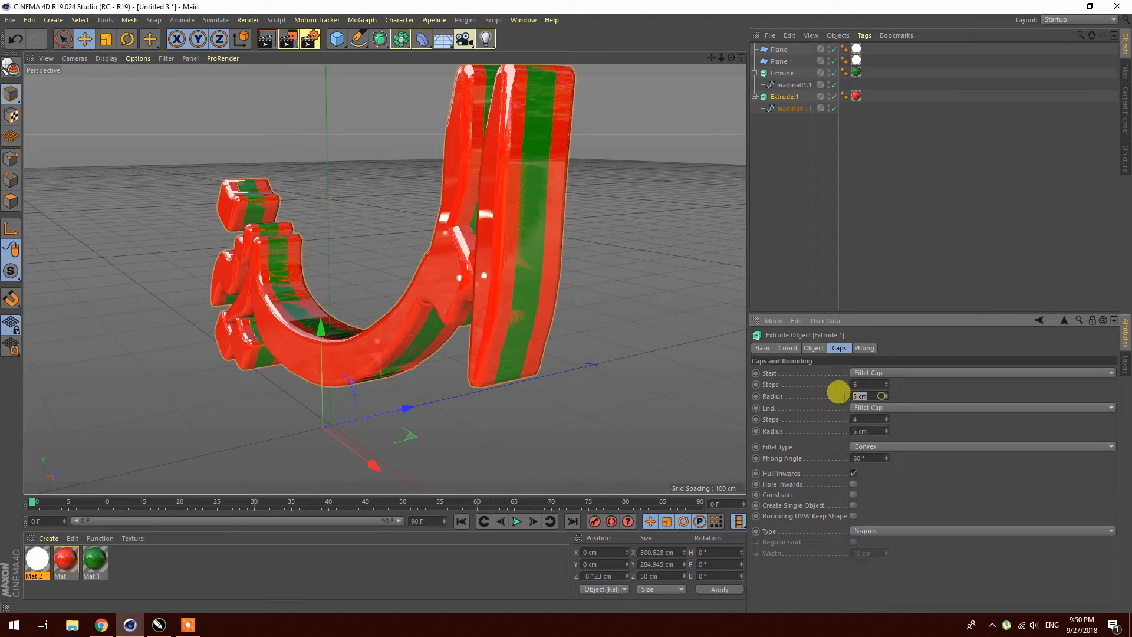
pyautogui.write('6')
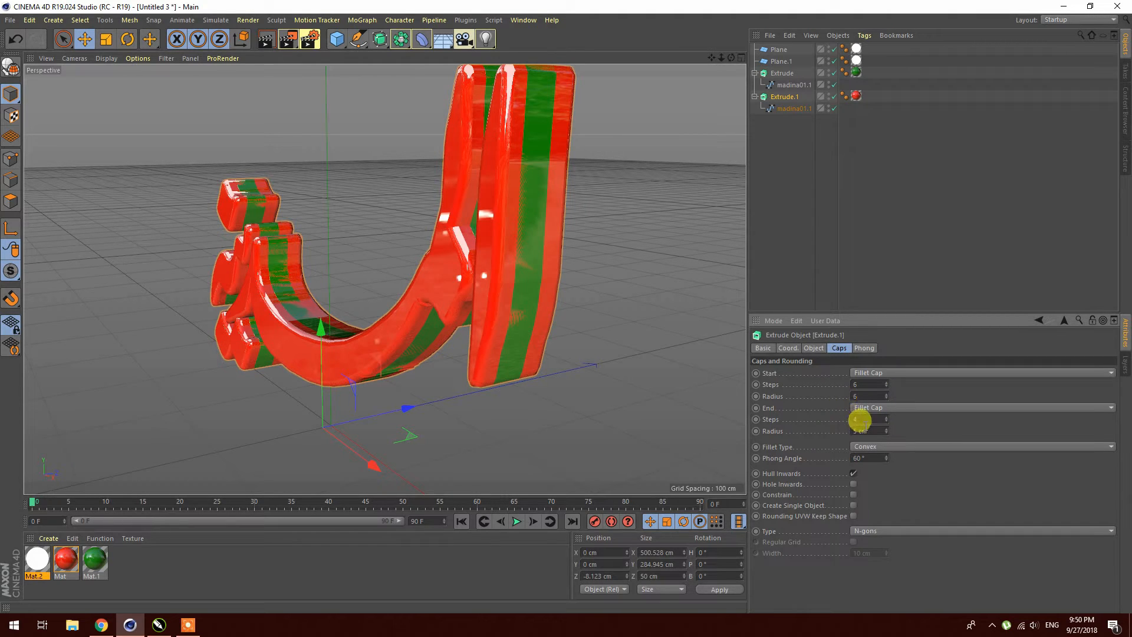
pyautogui.moveTo(859, 421); pyautogui.dragTo(839, 422)
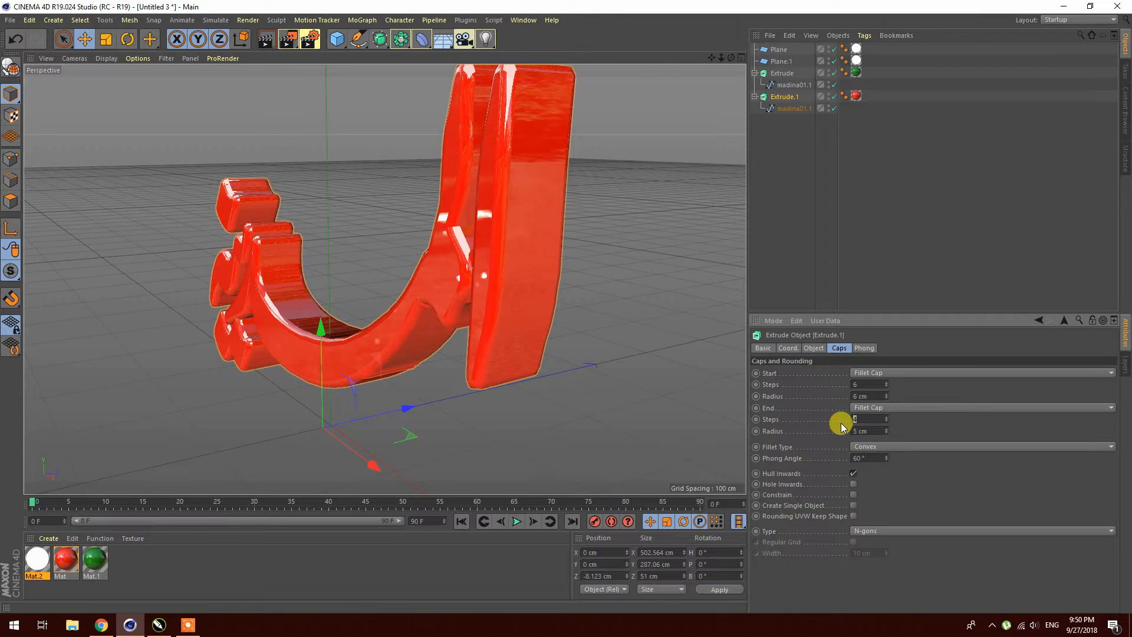
pyautogui.hotkey('ctrl', 'z')
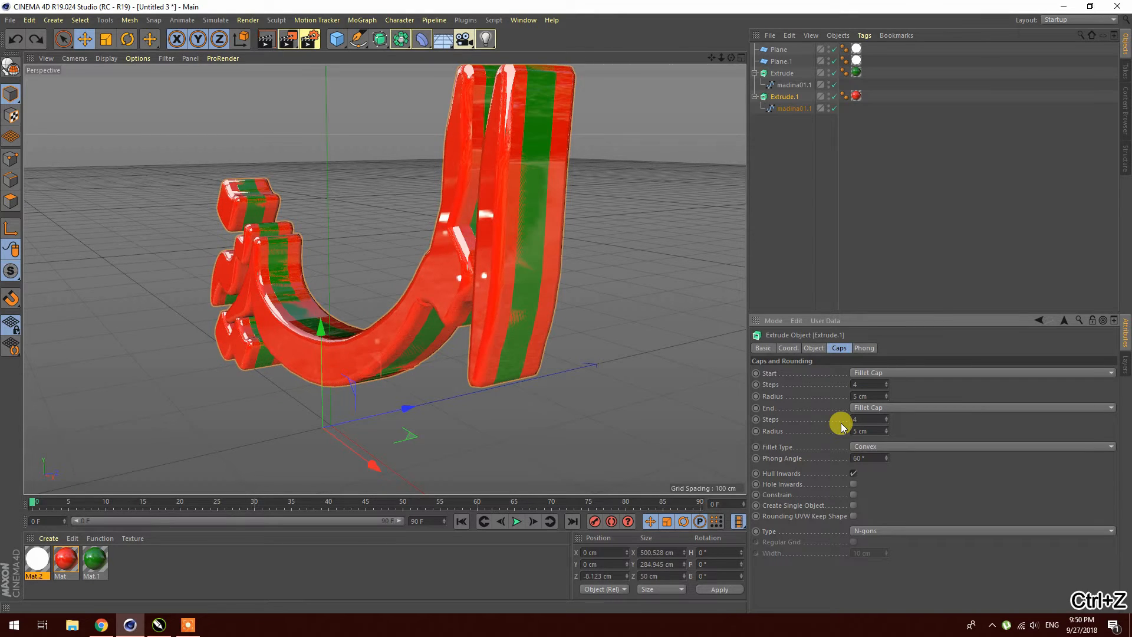
# - Set both the start and end fillet caps of the green extrusion to 6 steps and a 6 cm radius
pyautogui.click(784, 74)
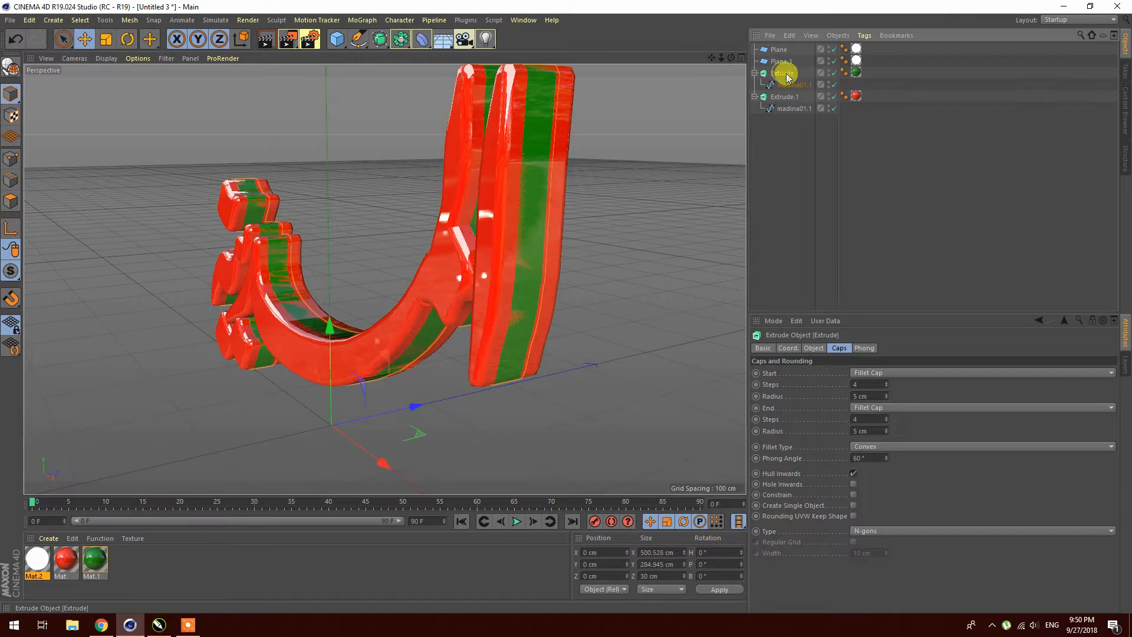
pyautogui.click(861, 384)
pyautogui.write('6')
pyautogui.press('Tab')
pyautogui.write('6')
pyautogui.press('Tab')
pyautogui.write('6')
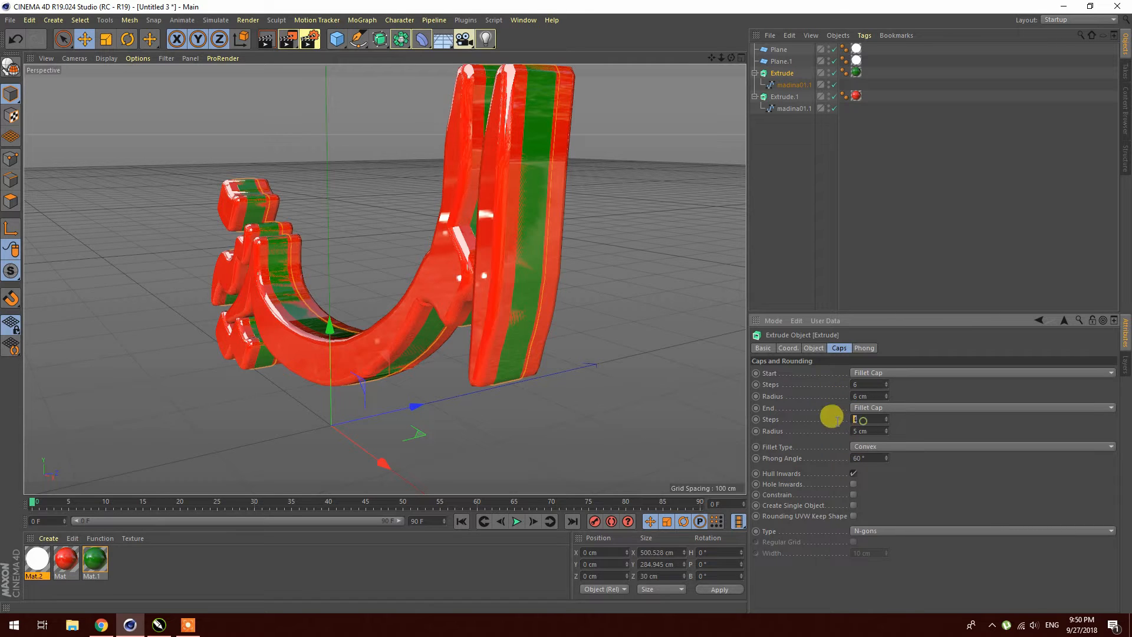
pyautogui.press('Tab')
pyautogui.write('6')
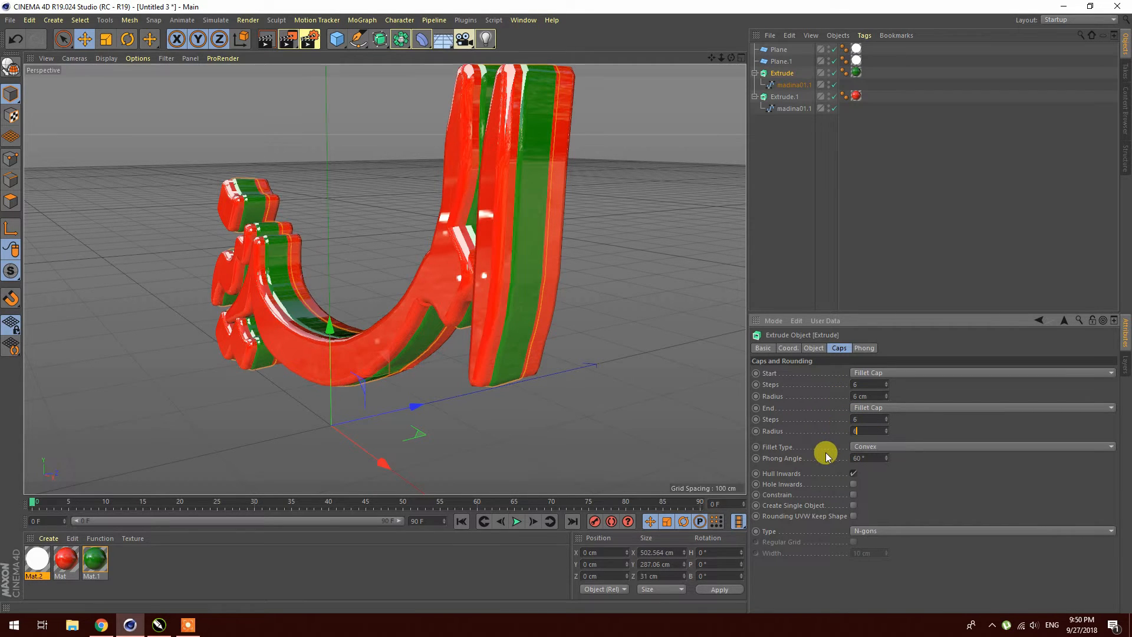
pyautogui.click(864, 384)
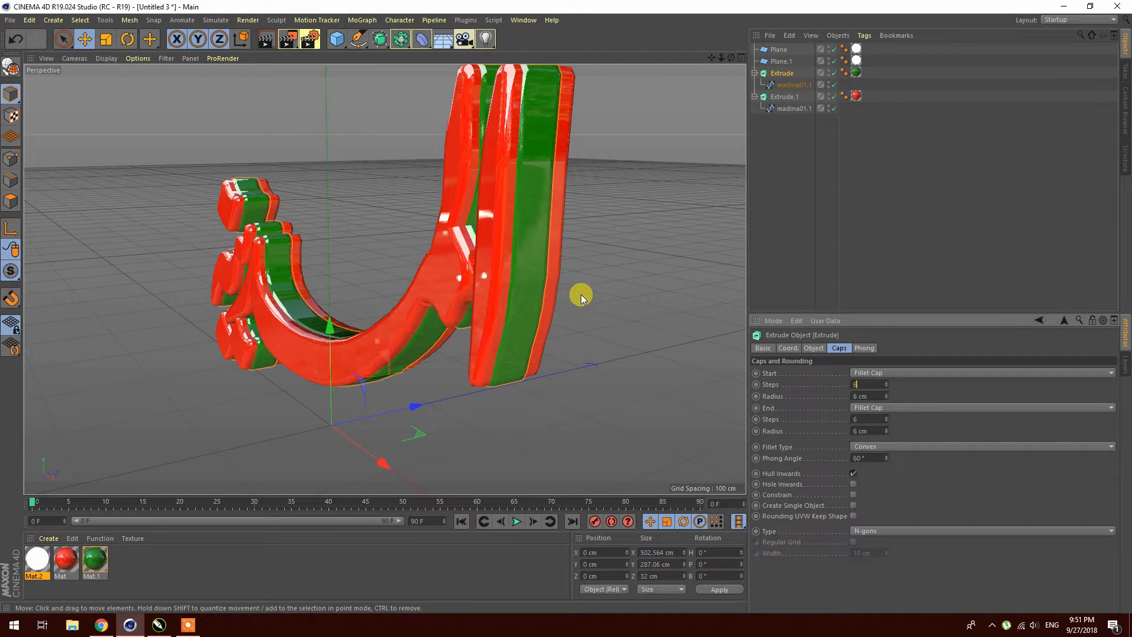
# - Center the green extrusion within the red one in the Right view by moving it along Z to about 2.5 cm
pyautogui.middleClick(559, 260)
pyautogui.middleClick(300, 195)
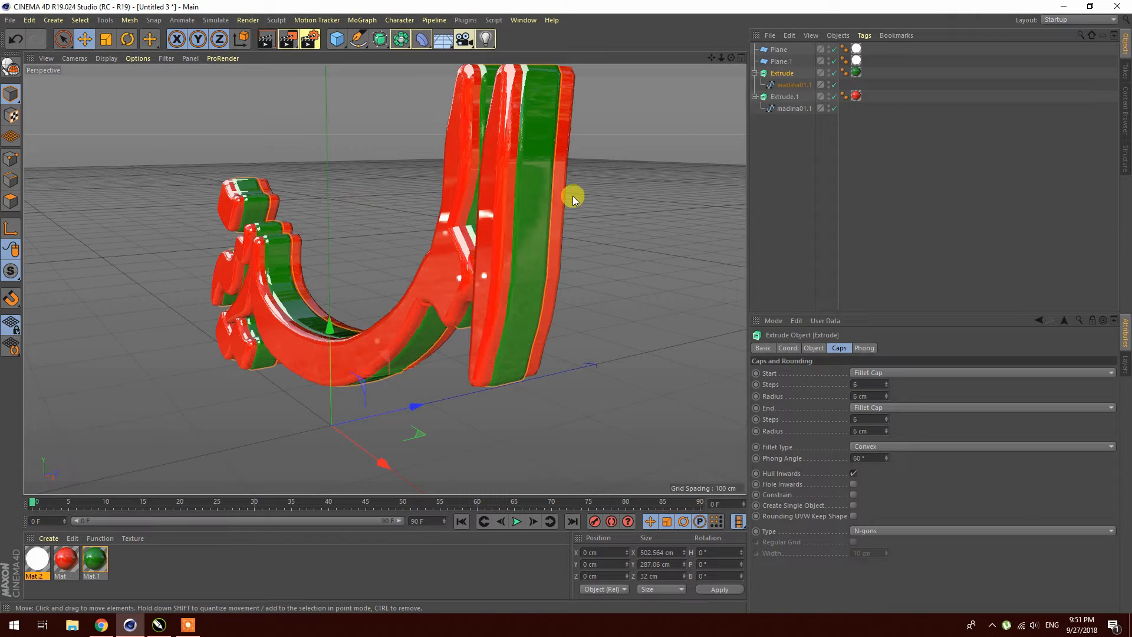
pyautogui.click(741, 57)
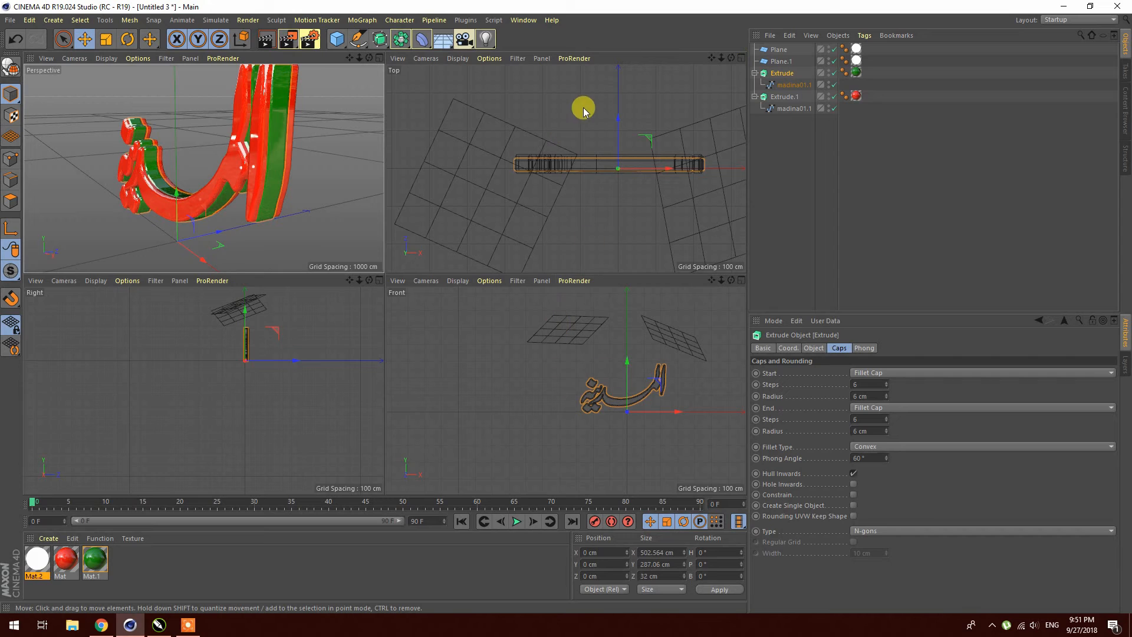
pyautogui.middleClick(216, 381)
pyautogui.scroll(10, 458, 166)
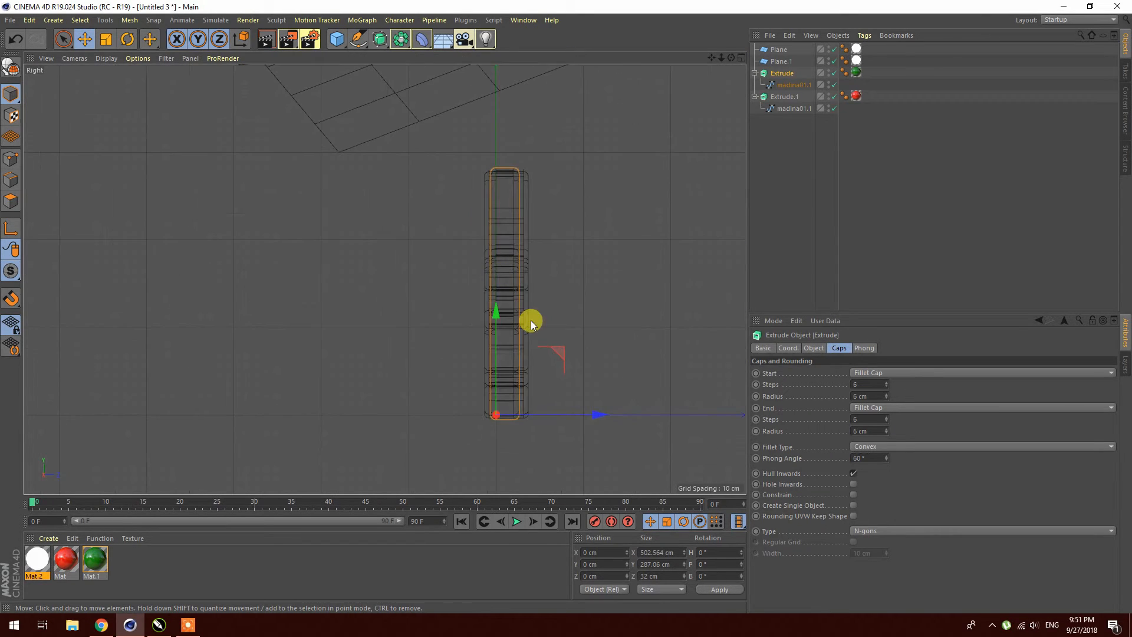
pyautogui.moveTo(576, 455); pyautogui.dragTo(579, 457)
pyautogui.click(600, 310)
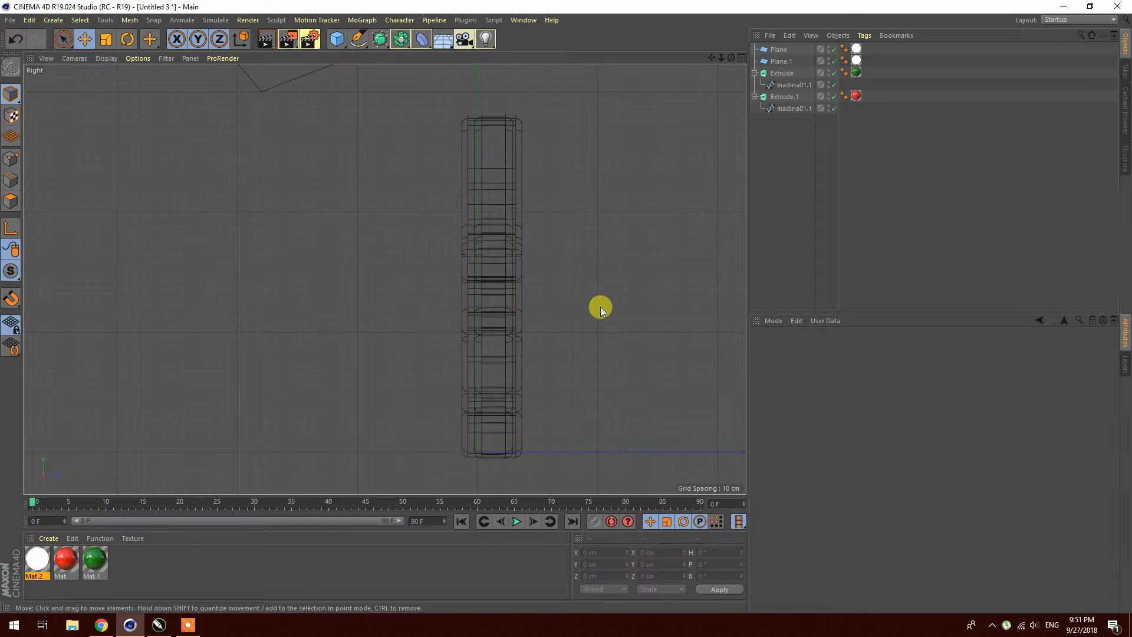
pyautogui.click(512, 422)
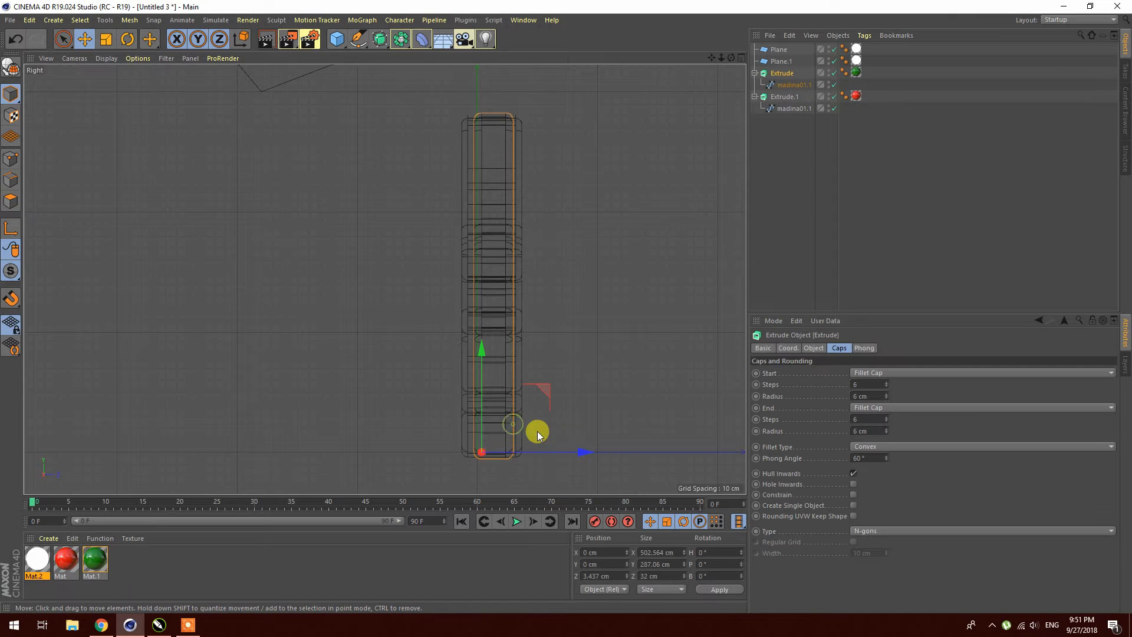
pyautogui.moveTo(586, 452); pyautogui.dragTo(583, 451)
pyautogui.click(607, 341)
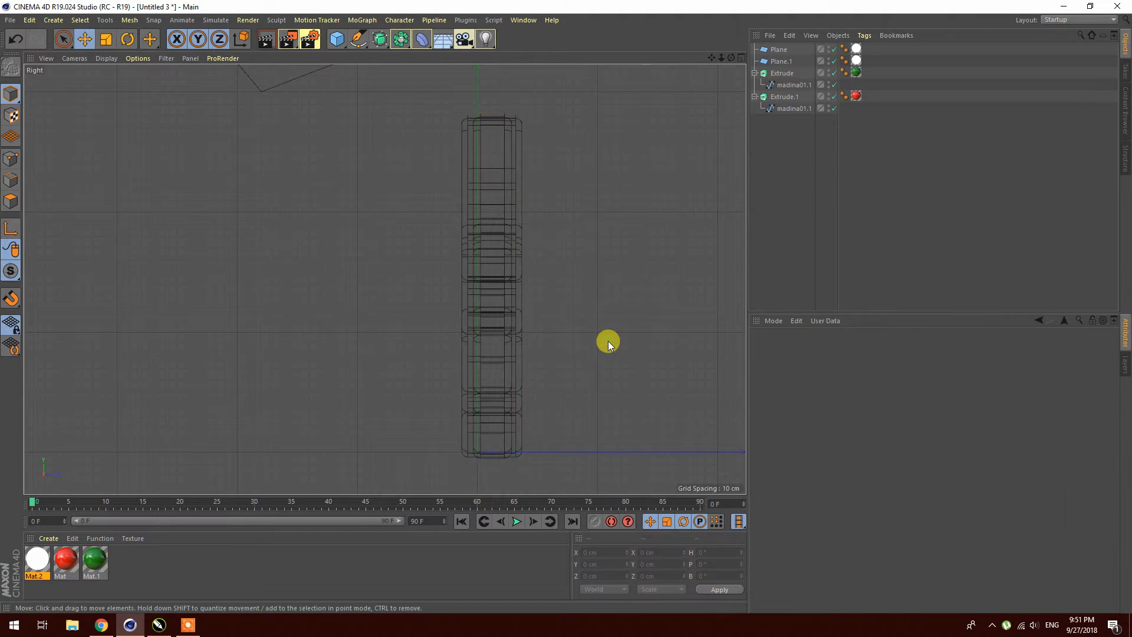
# - Set the red extrusion's start cap to 4 steps with a 4 cm radius and its end cap radius to 4 cm
pyautogui.middleClick(614, 253)
pyautogui.middleClick(313, 246)
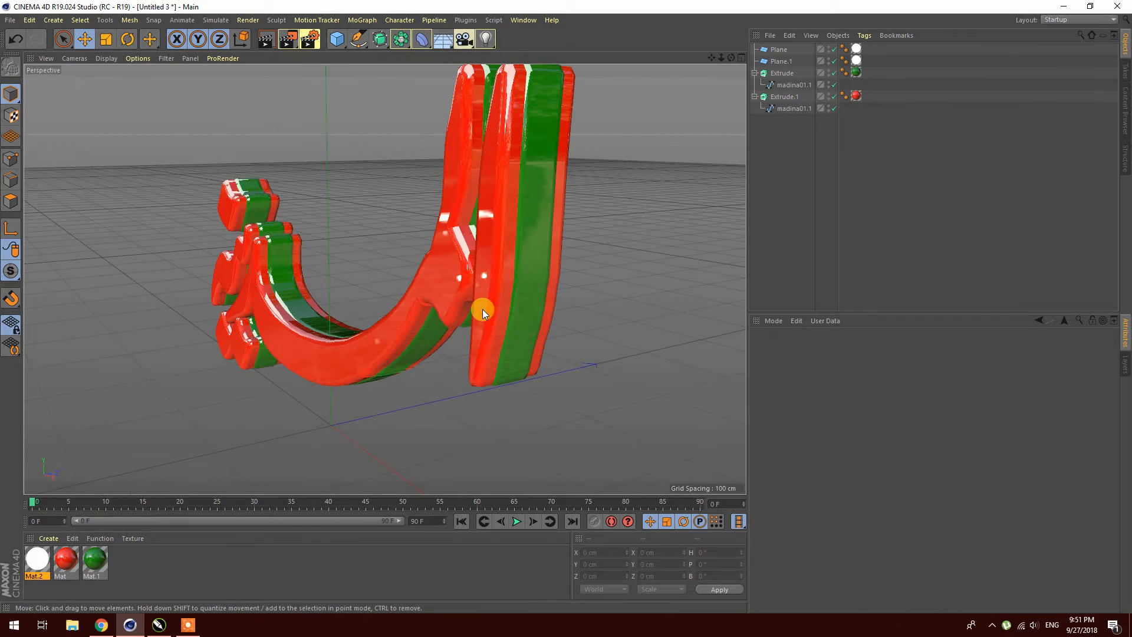
pyautogui.scroll(-2, 482, 309)
pyautogui.moveTo(731, 58); pyautogui.dragTo(384, 278)
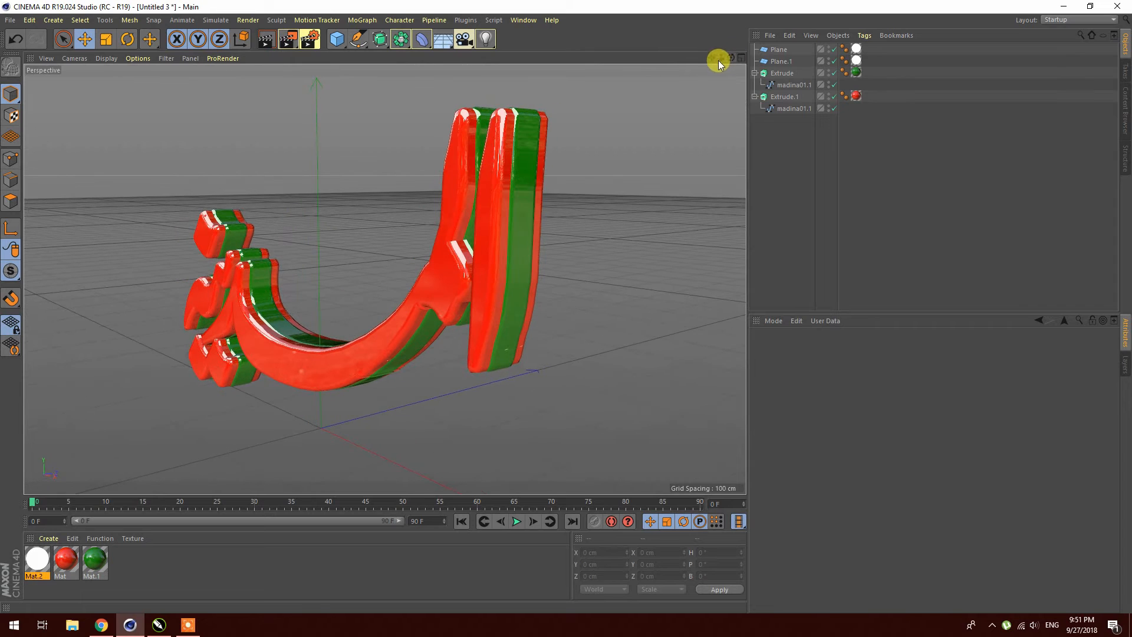
pyautogui.moveTo(718, 59); pyautogui.dragTo(384, 278)
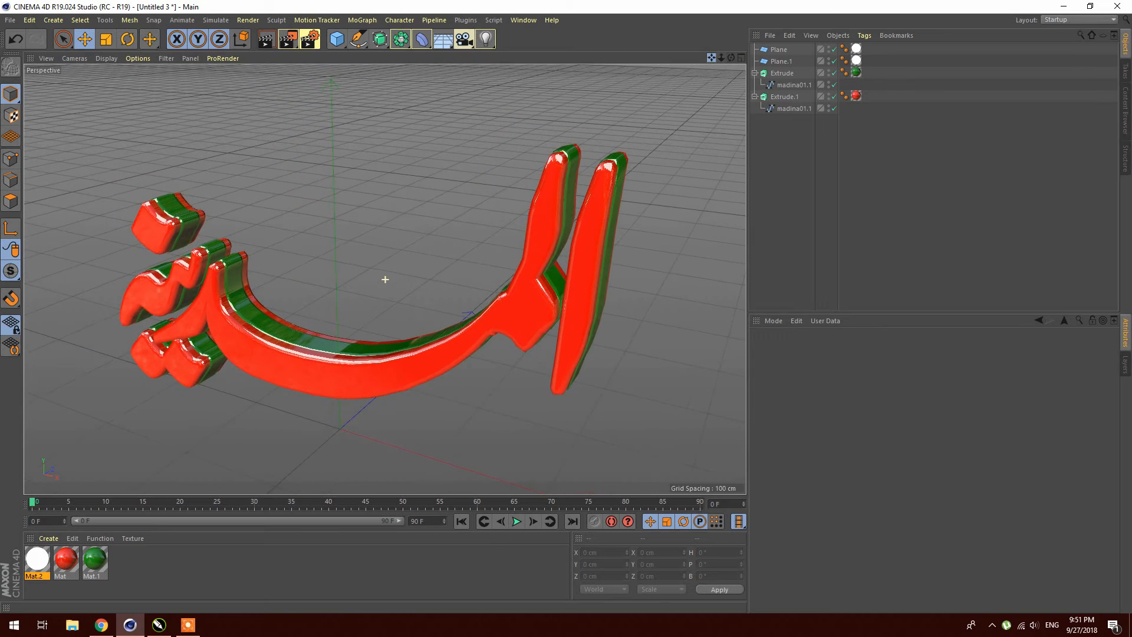
pyautogui.click(547, 318)
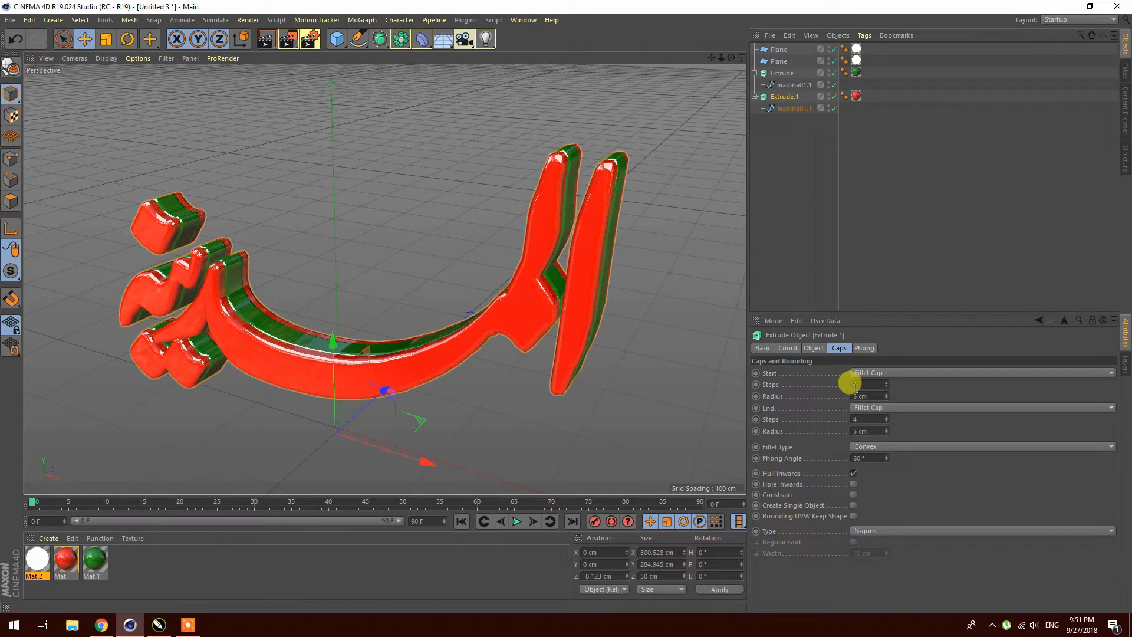
pyautogui.doubleClick(856, 386)
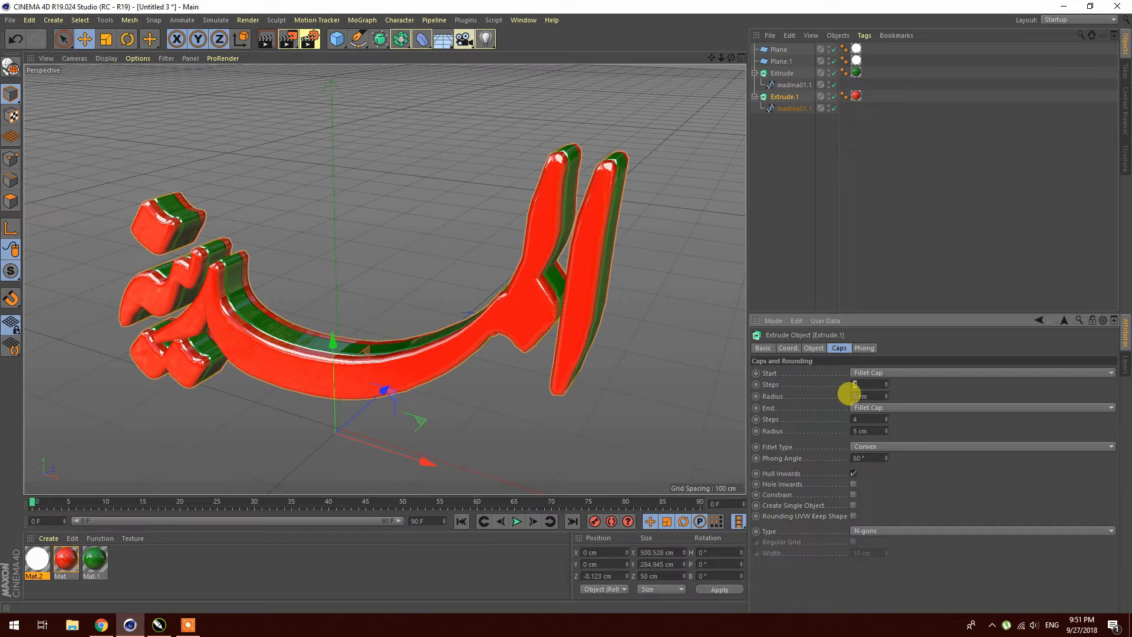
pyautogui.write('4')
pyautogui.press('Tab')
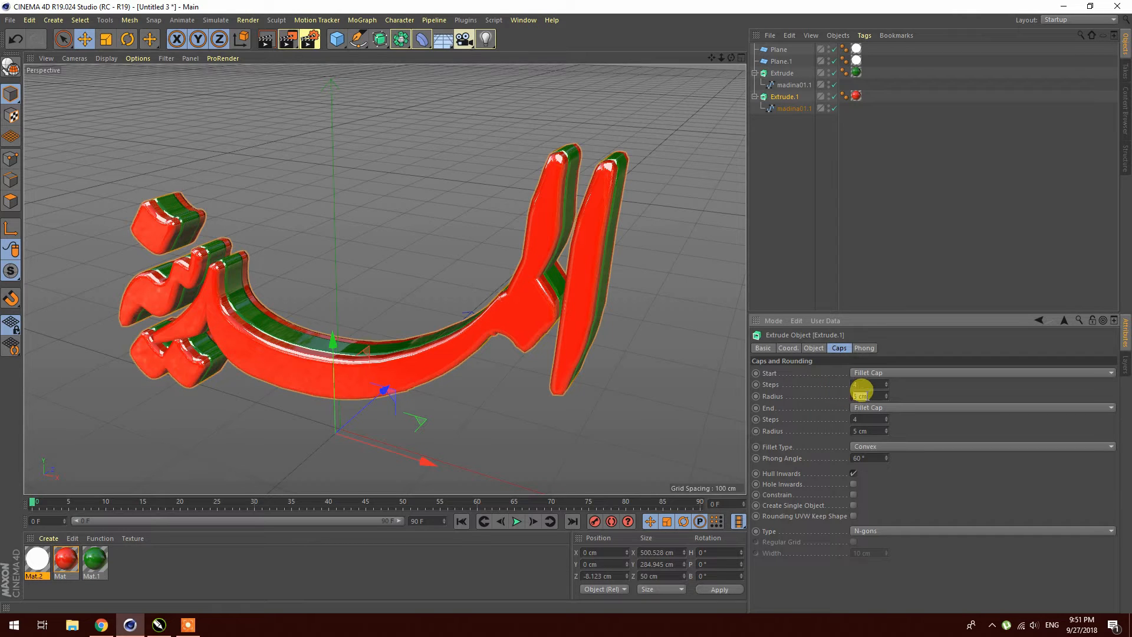
pyautogui.moveTo(870, 430); pyautogui.dragTo(839, 435)
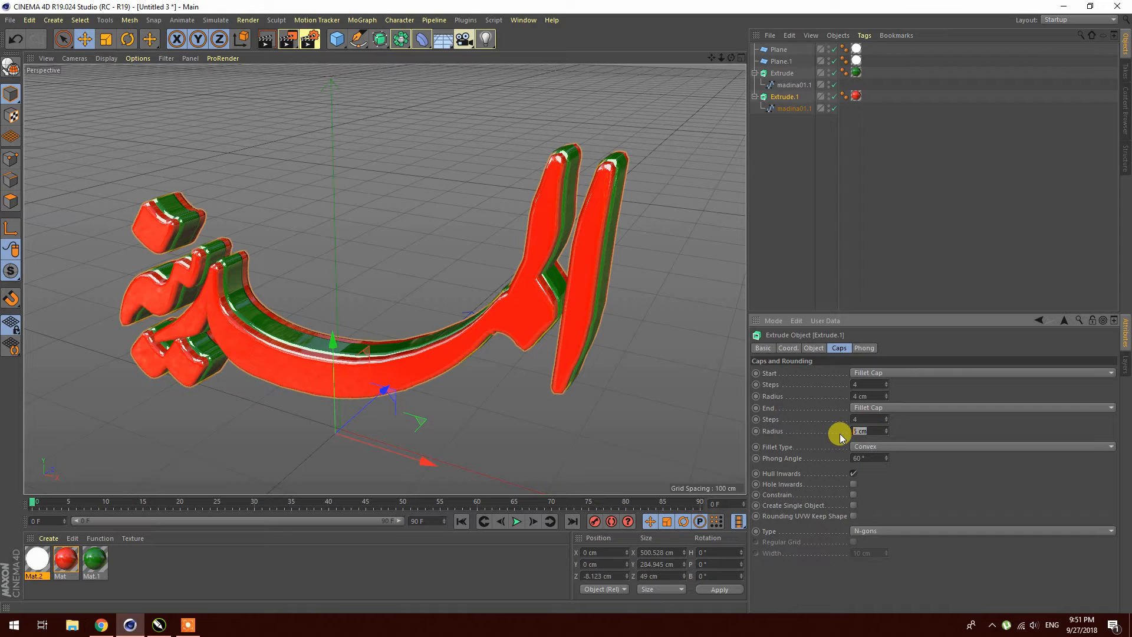
pyautogui.write('4')
pyautogui.press('Return')
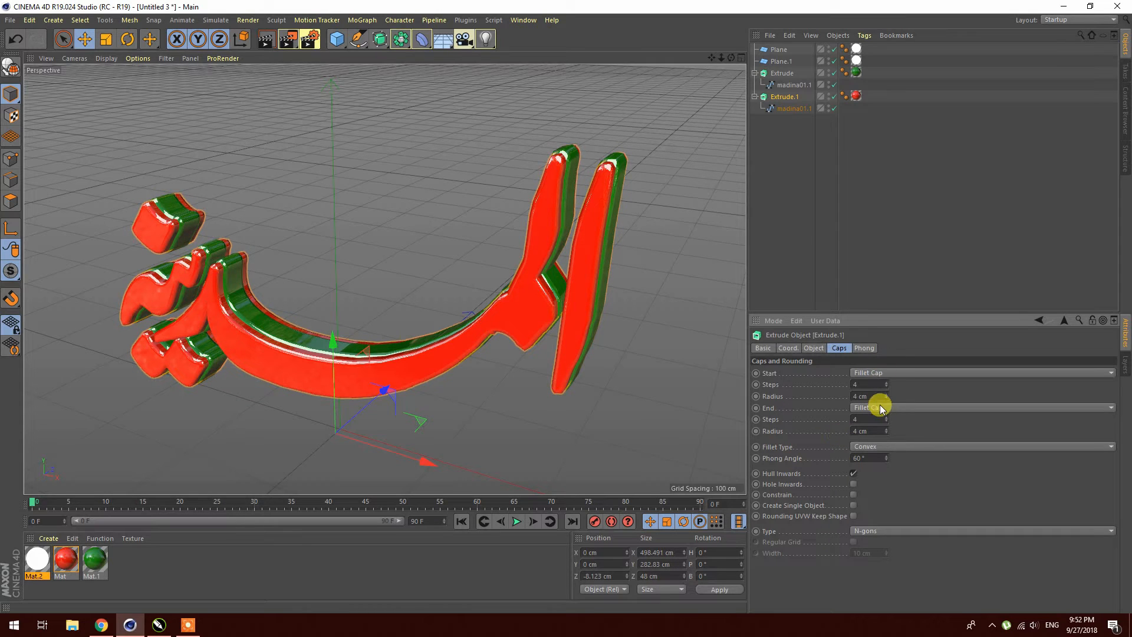
# - Set the green extrusion's Z movement to 10 cm
pyautogui.click(765, 347)
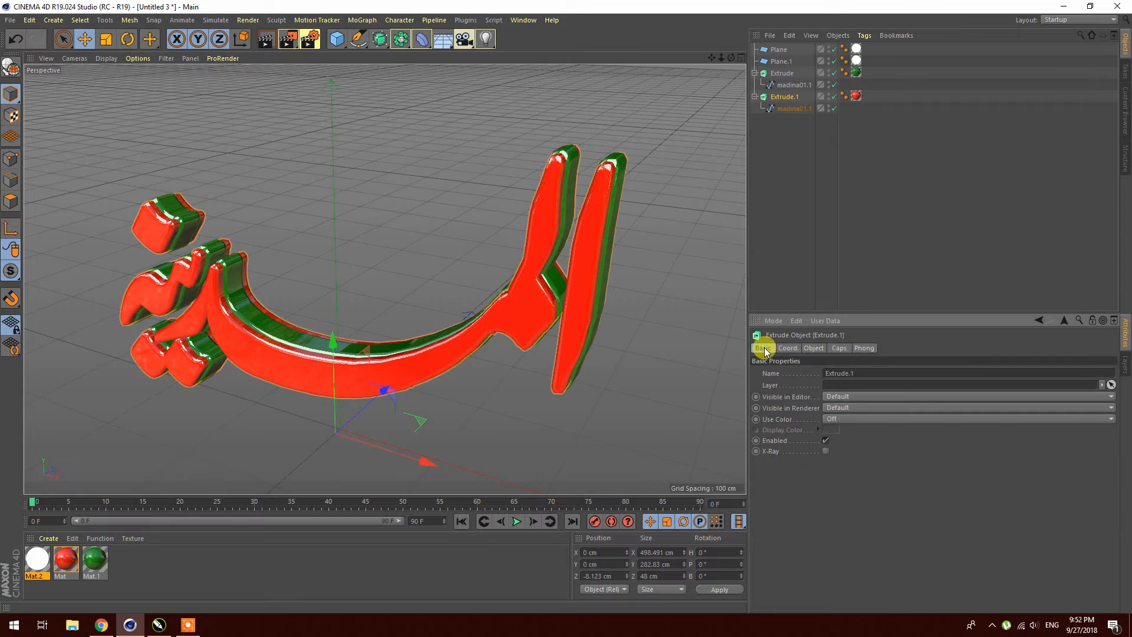
pyautogui.click(813, 348)
pyautogui.click(838, 347)
pyautogui.click(814, 347)
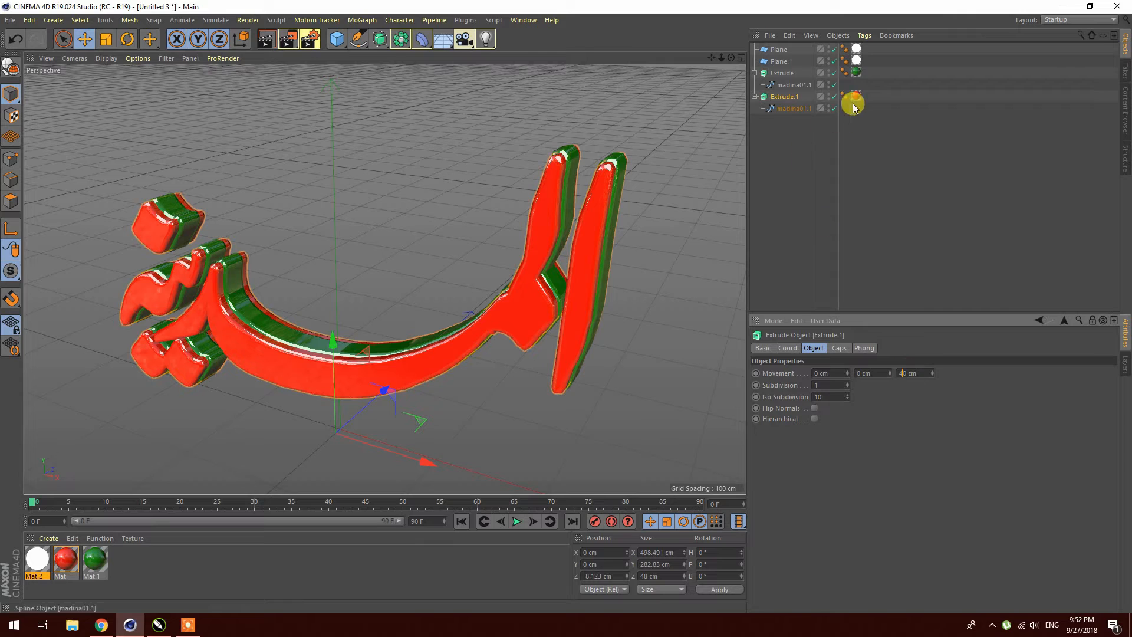
pyautogui.click(856, 73)
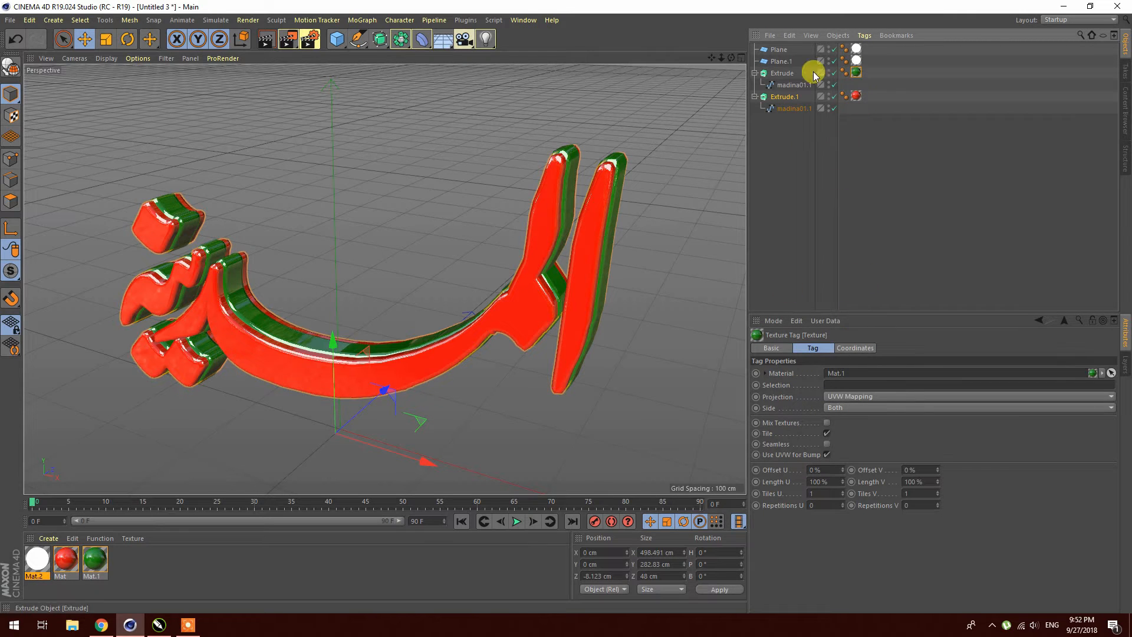
pyautogui.click(780, 72)
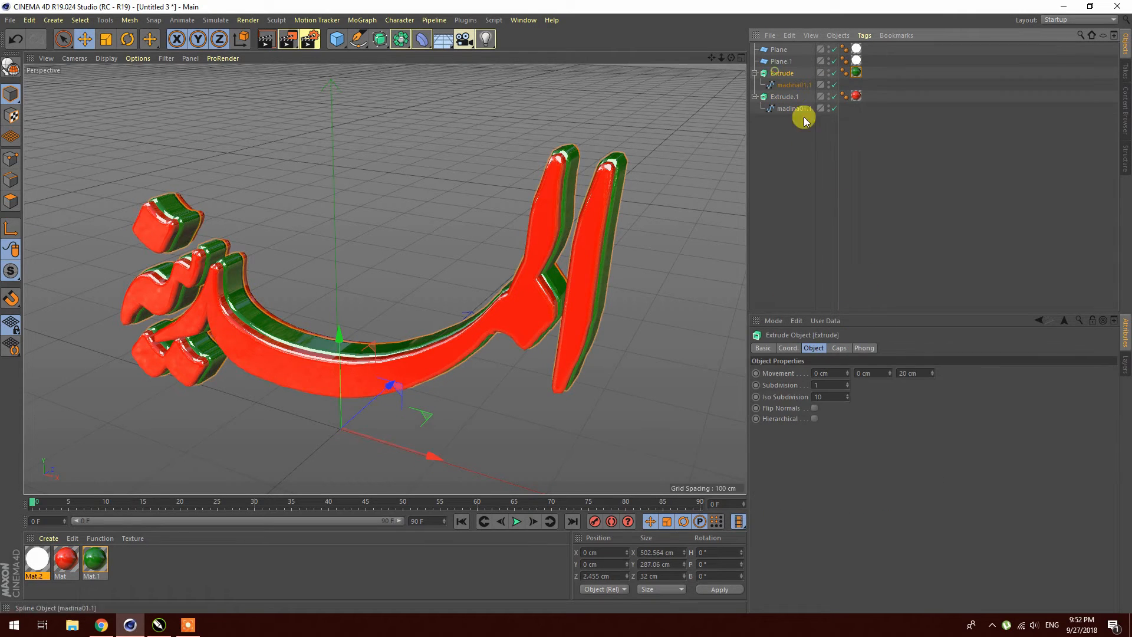
pyautogui.click(897, 373)
pyautogui.press('Return')
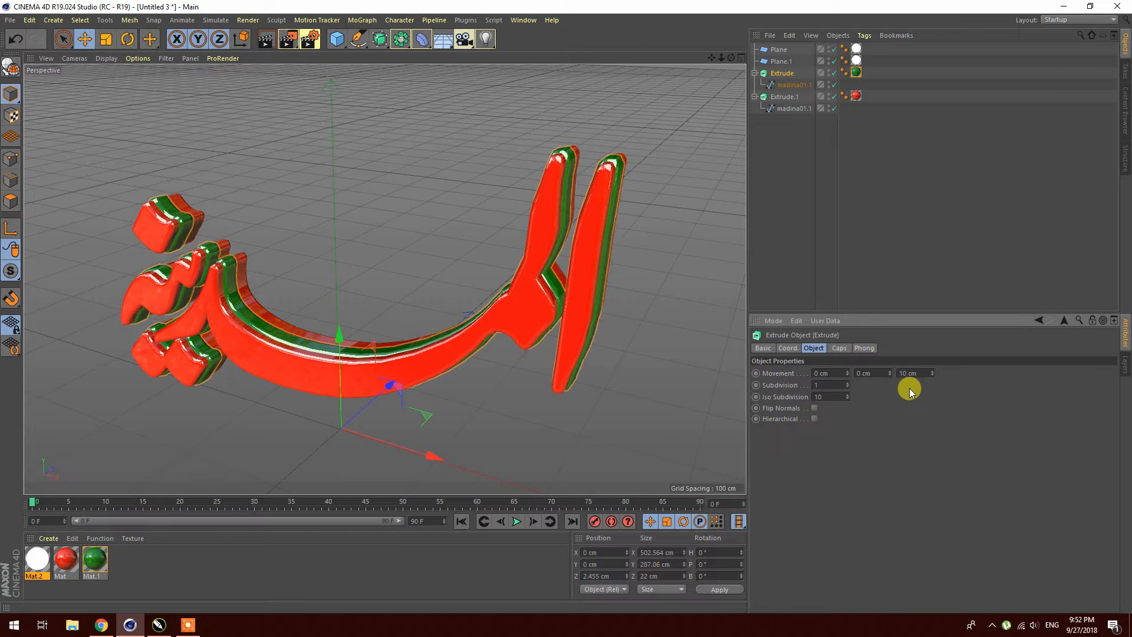
# - Move the thinner green extrusion along Z to about 7.8 cm, toward the middle of the red one in the Right view
pyautogui.click(741, 57)
pyautogui.click(295, 366)
pyautogui.scroll(3, 250, 392)
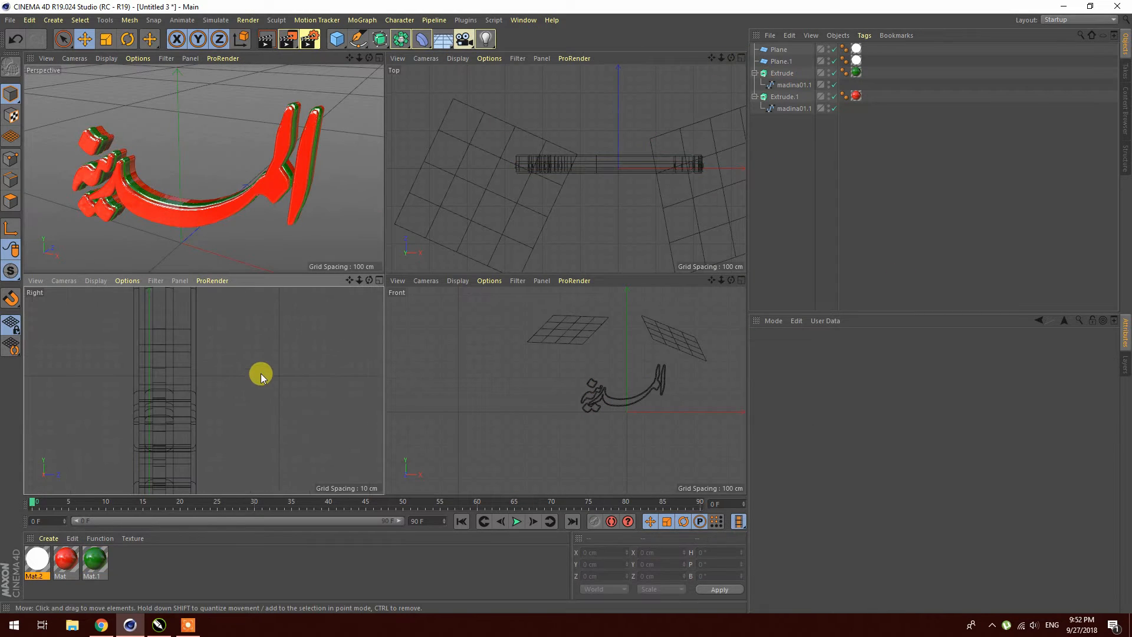
pyautogui.middleClick(367, 341)
pyautogui.scroll(-2, 366, 341)
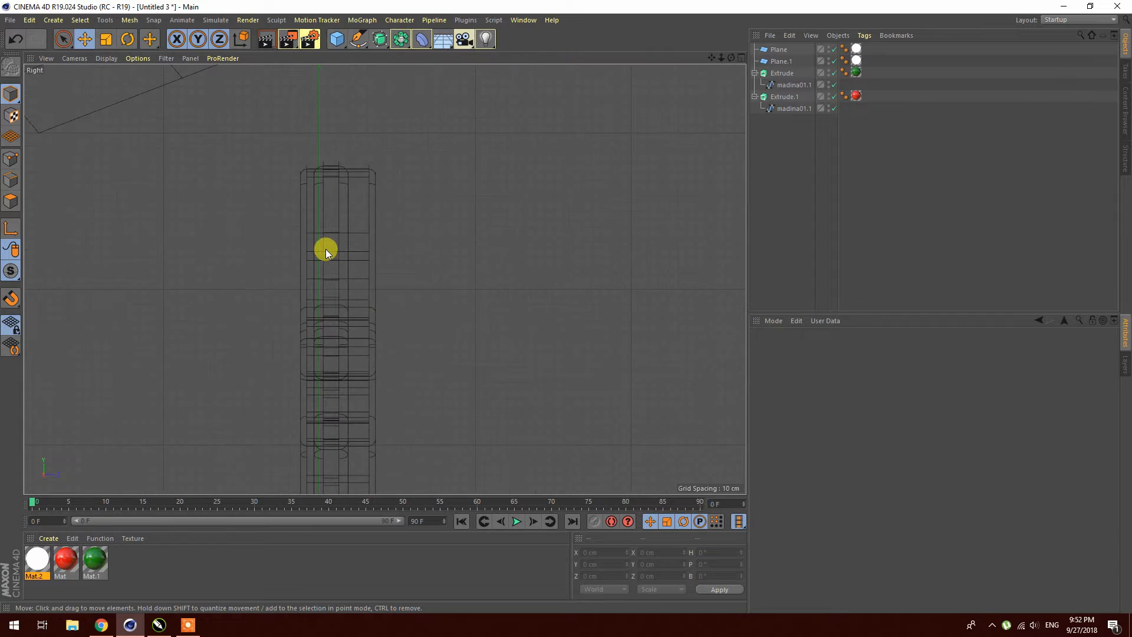
pyautogui.click(343, 171)
pyautogui.scroll(-4, 494, 446)
pyautogui.scroll(-2, 494, 447)
pyautogui.scroll(5, 469, 476)
pyautogui.moveTo(522, 479); pyautogui.dragTo(526, 483)
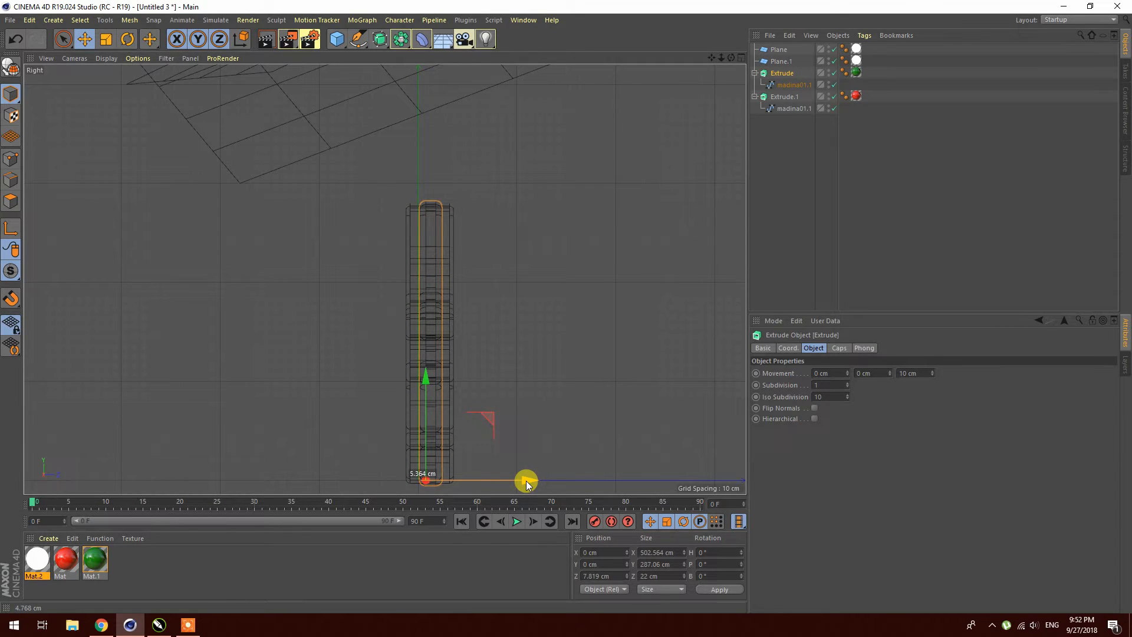
pyautogui.moveTo(526, 484); pyautogui.dragTo(526, 484)
pyautogui.click(535, 404)
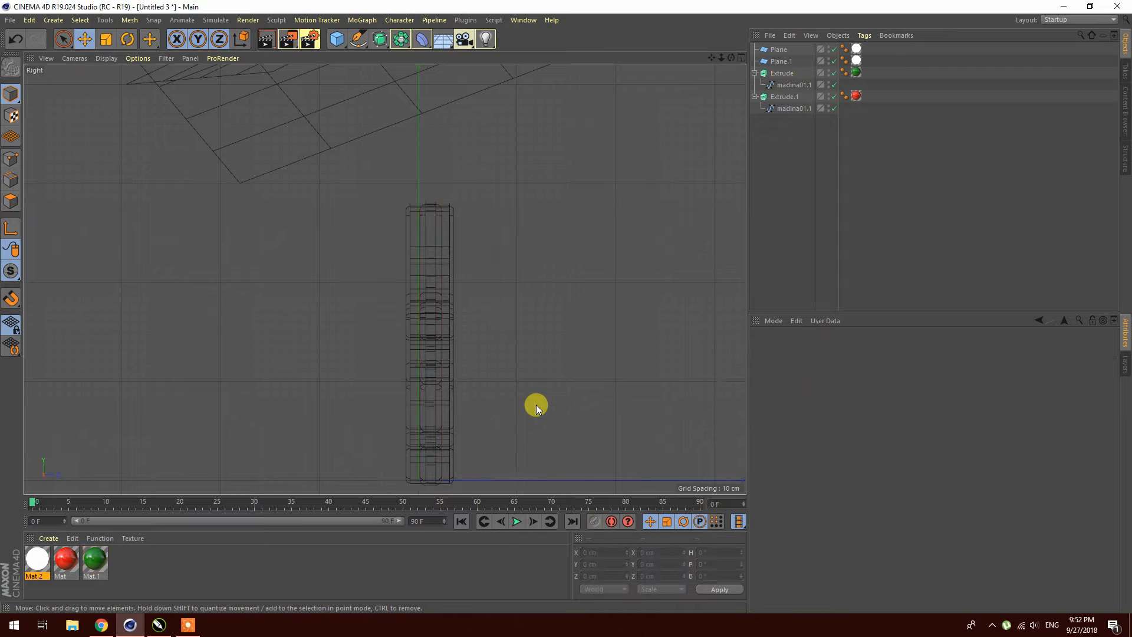
# - Fine-tune the green extrusion's centering between the red faces by shifting it along Z to about 7.6 cm
pyautogui.scroll(3, 429, 236)
pyautogui.scroll(-4, 441, 320)
pyautogui.scroll(4, 434, 438)
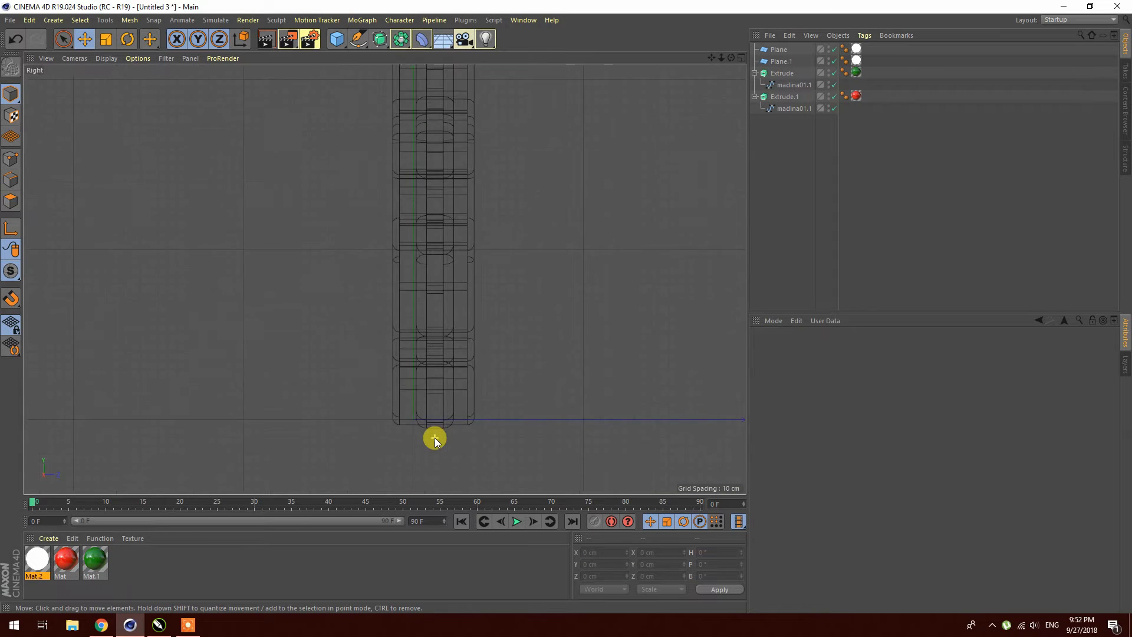
pyautogui.scroll(5, 434, 437)
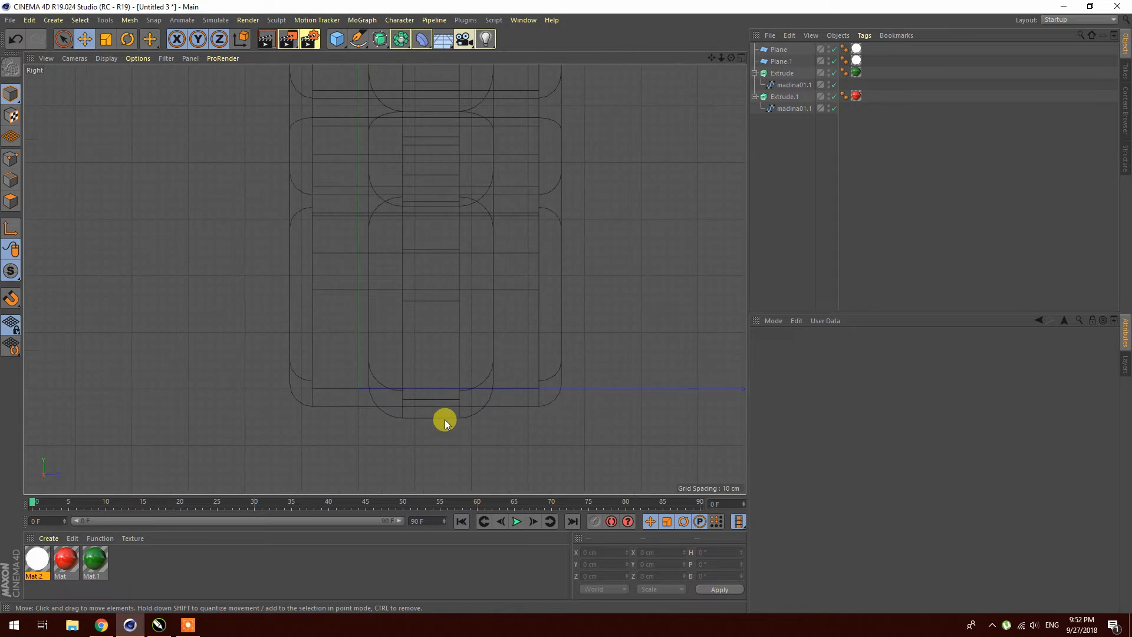
pyautogui.click(444, 419)
pyautogui.scroll(-3, 448, 413)
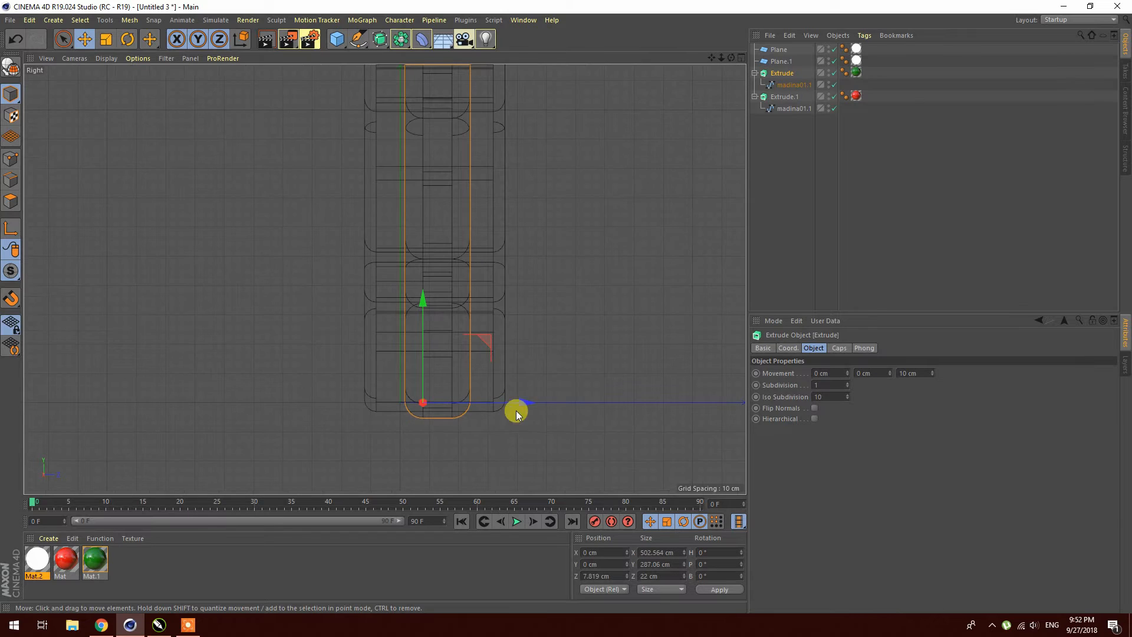
pyautogui.scroll(1, 458, 399)
pyautogui.moveTo(509, 404); pyautogui.dragTo(508, 405)
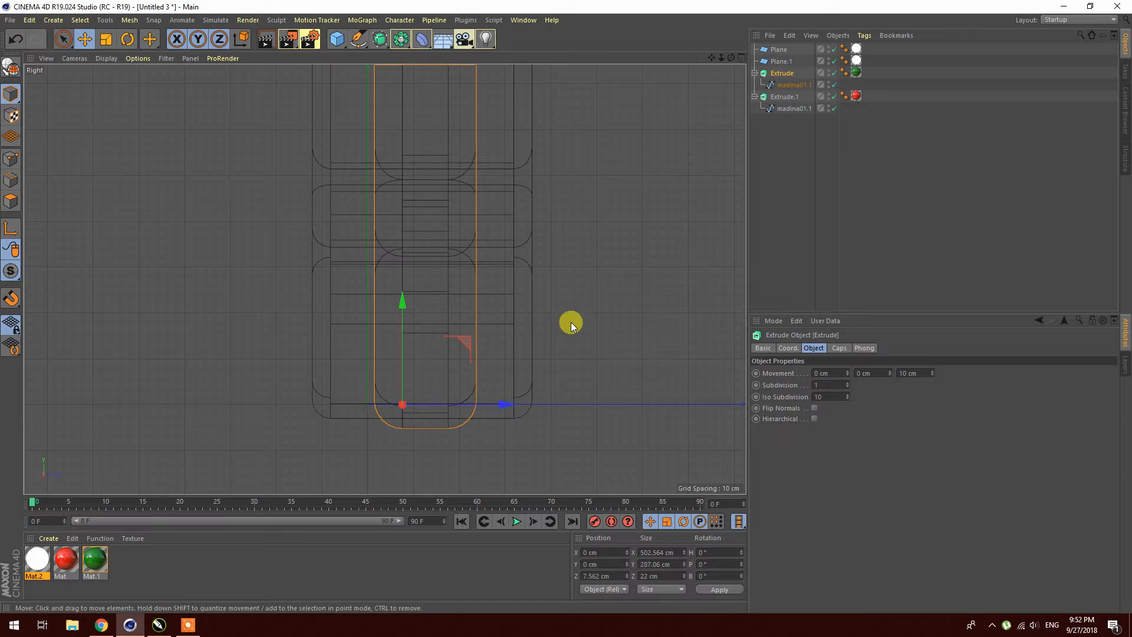
# - Deselect the inner extrusion, return to the full Perspective view and duplicate the green material
pyautogui.click(570, 323)
pyautogui.scroll(-4, 570, 323)
pyautogui.middleClick(570, 323)
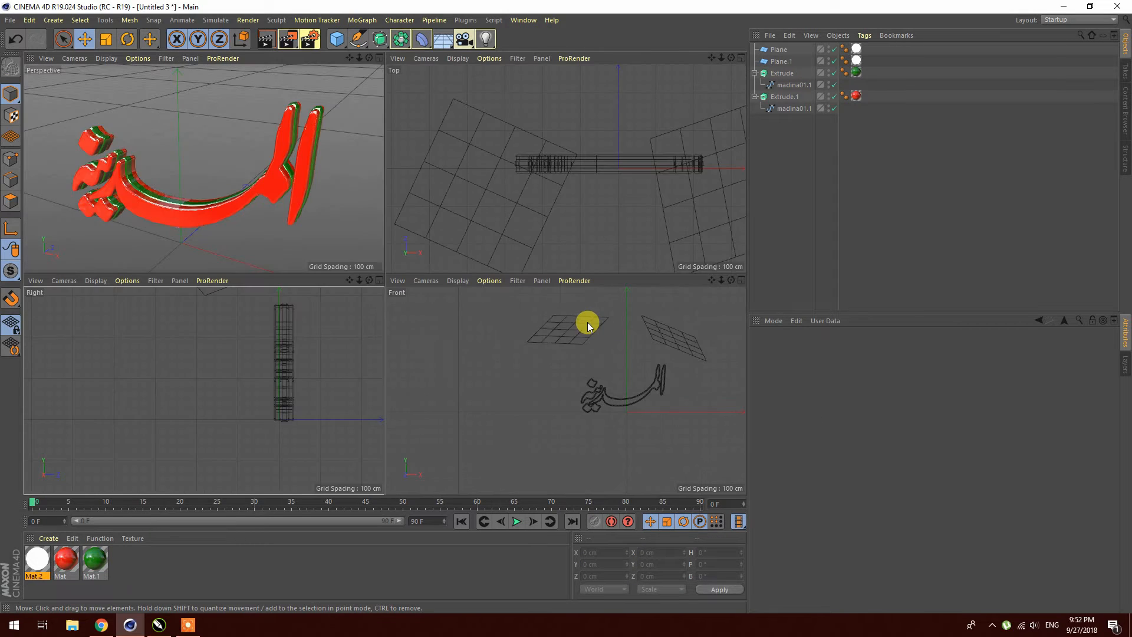
pyautogui.middleClick(257, 223)
pyautogui.scroll(2, 436, 372)
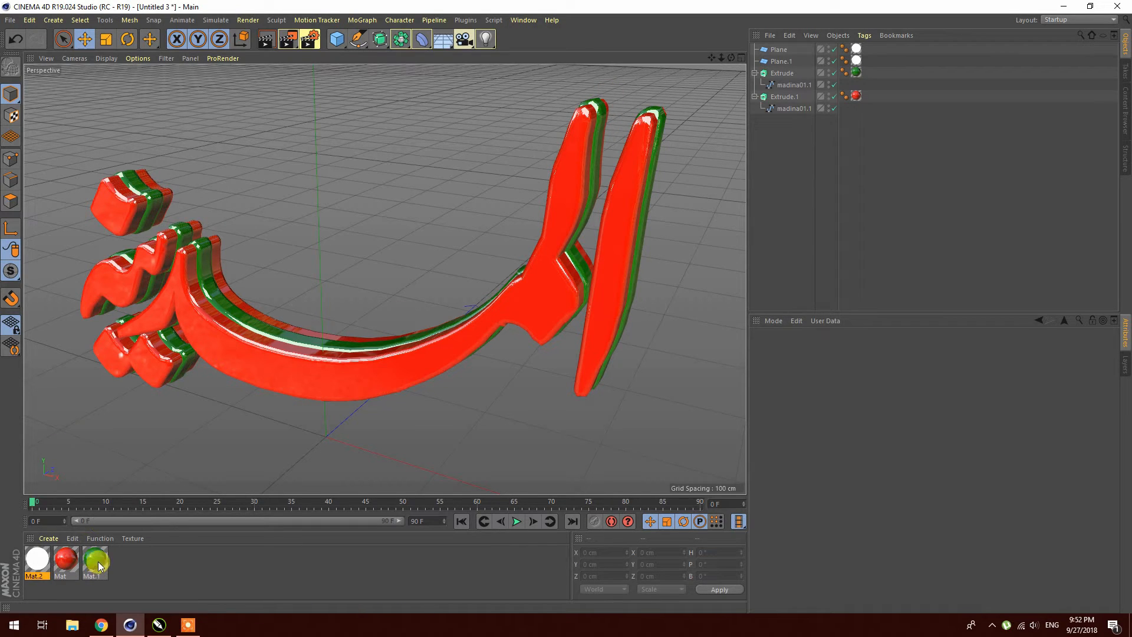
pyautogui.keyDown('ctrl'); pyautogui.moveTo(99, 566); pyautogui.dragTo(136, 564); pyautogui.keyUp('ctrl')
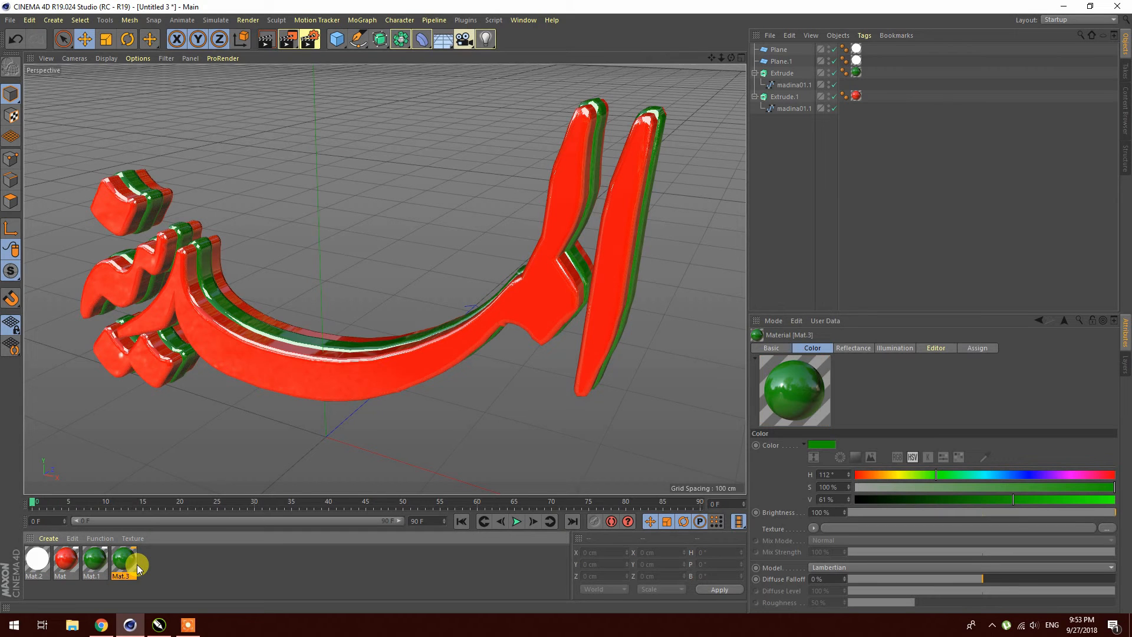
# - Recolor the duplicated green material to golden yellow with hue 47°, saturation 100% and value 100%
pyautogui.doubleClick(135, 564)
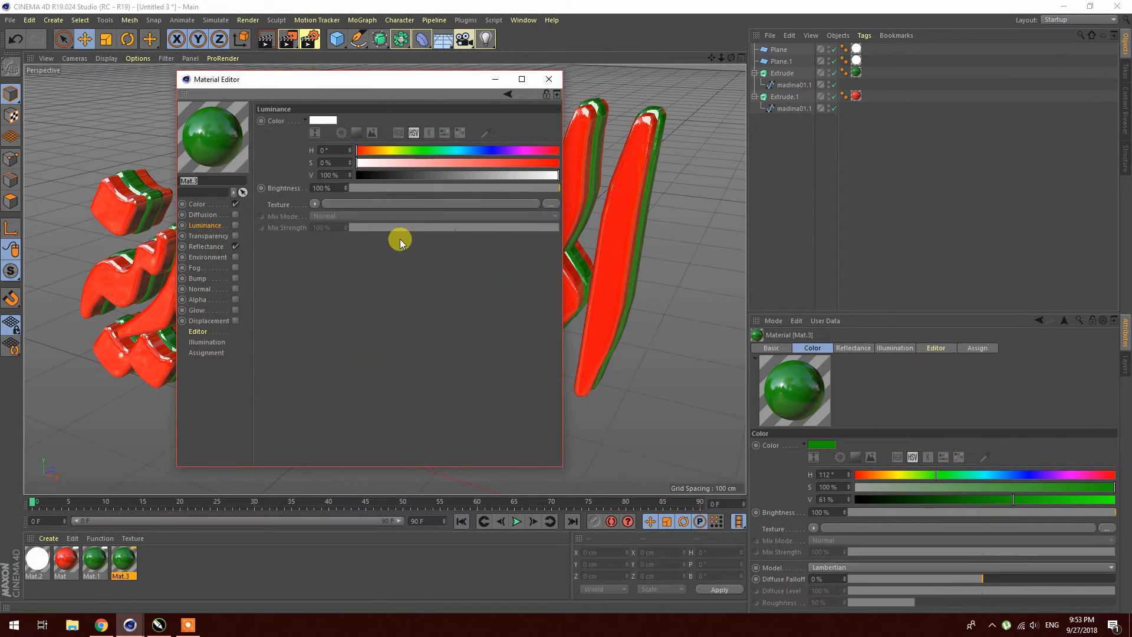
pyautogui.click(382, 151)
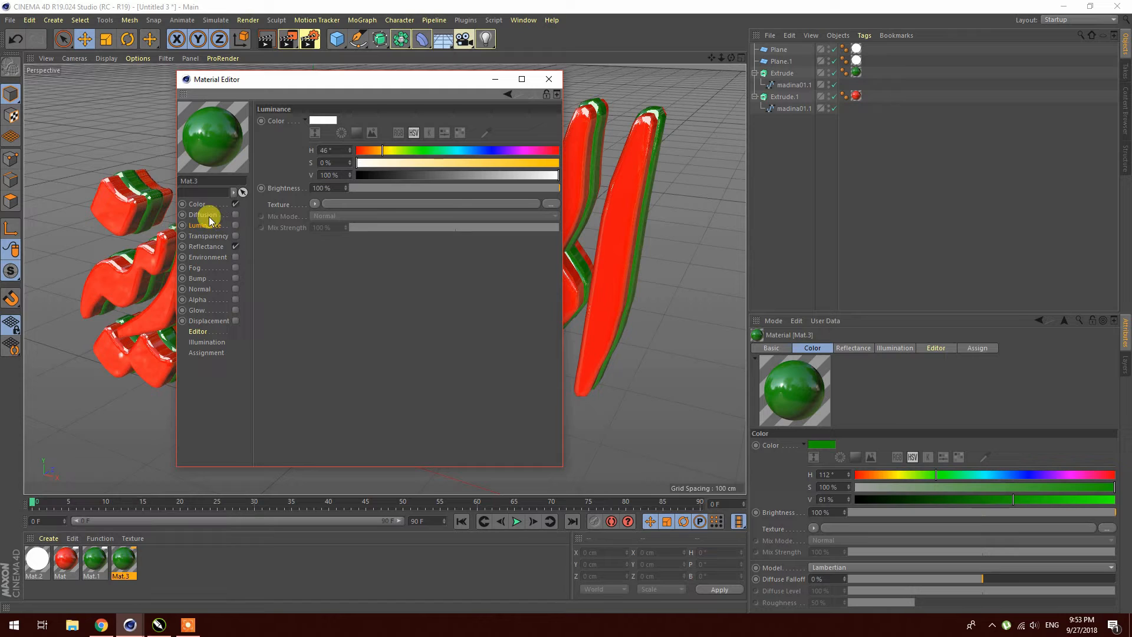
pyautogui.click(195, 204)
pyautogui.moveTo(446, 151); pyautogui.dragTo(479, 134)
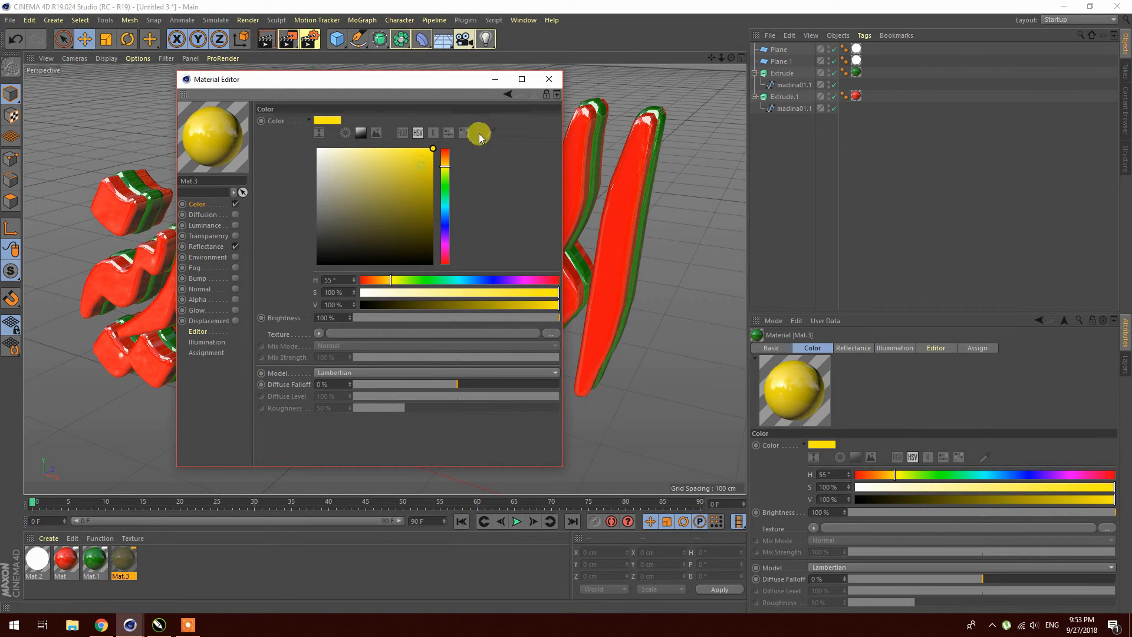
pyautogui.moveTo(551, 311); pyautogui.dragTo(581, 302)
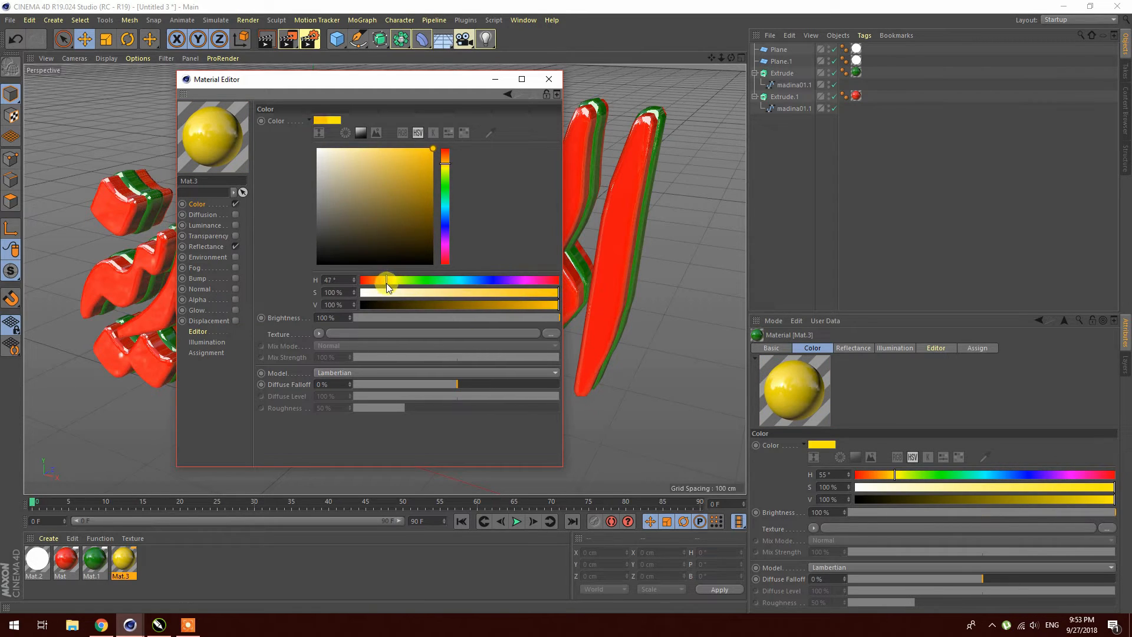
pyautogui.moveTo(387, 283); pyautogui.dragTo(387, 284)
pyautogui.click(548, 79)
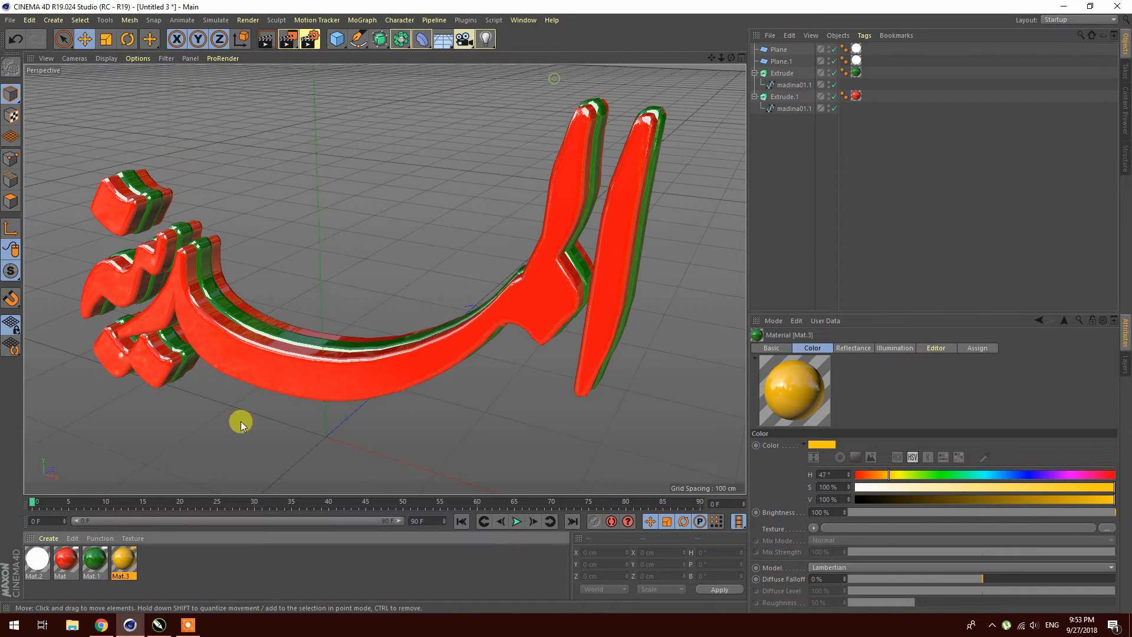
# - Apply the yellow material and then the red material to the inner band extrusion, and the green material to the outer extrusion
pyautogui.moveTo(125, 560); pyautogui.dragTo(857, 75)
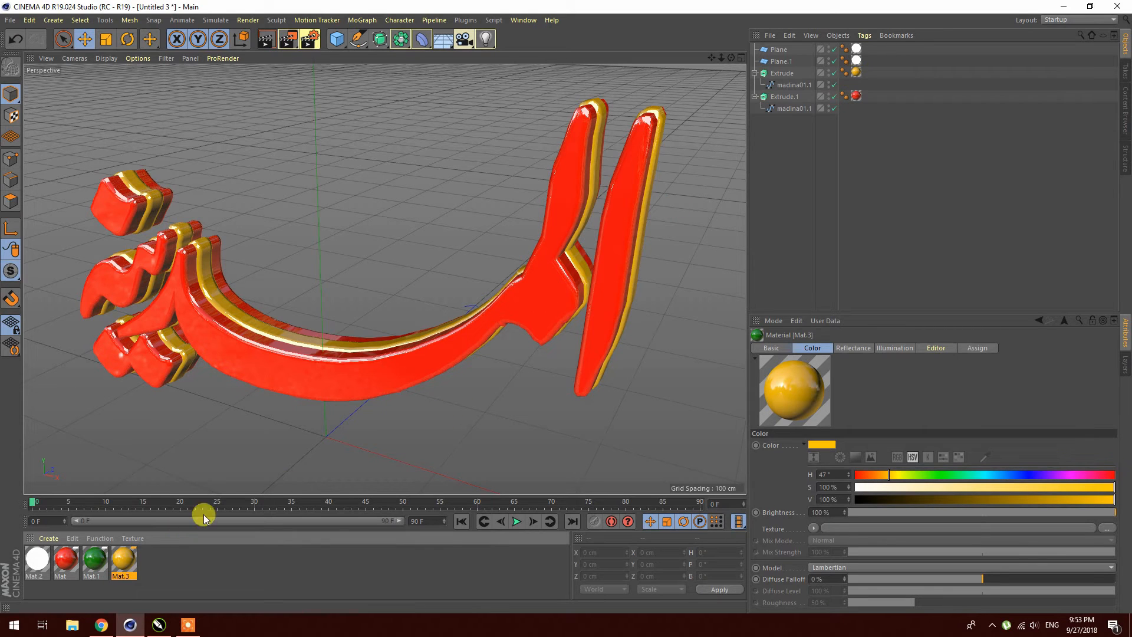
pyautogui.moveTo(95, 559); pyautogui.dragTo(230, 347)
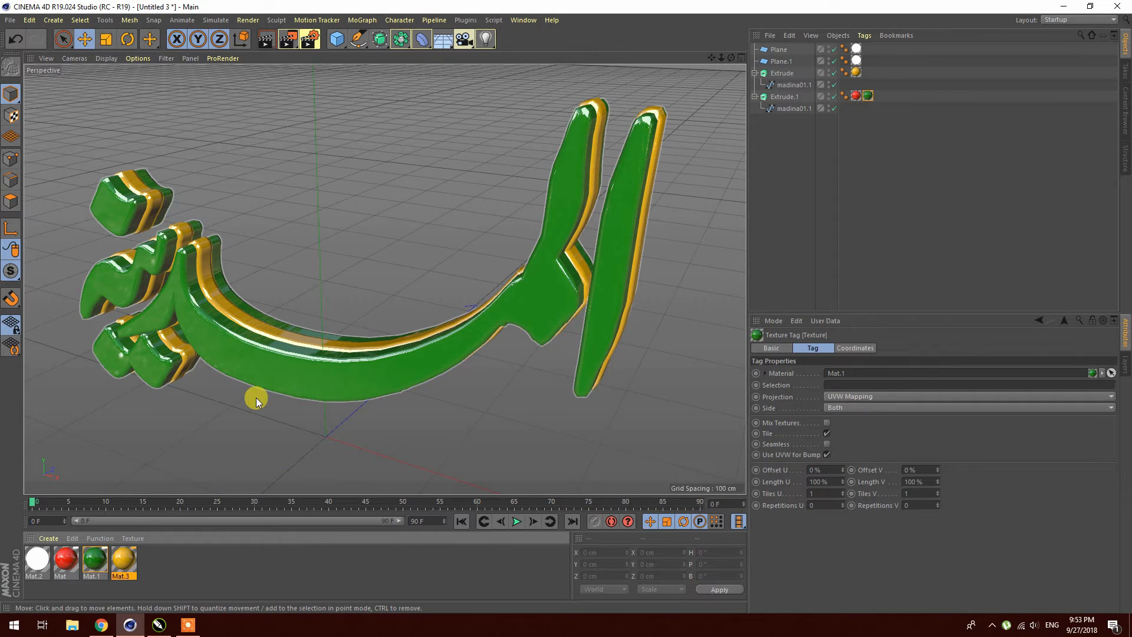
pyautogui.moveTo(63, 559); pyautogui.dragTo(222, 303)
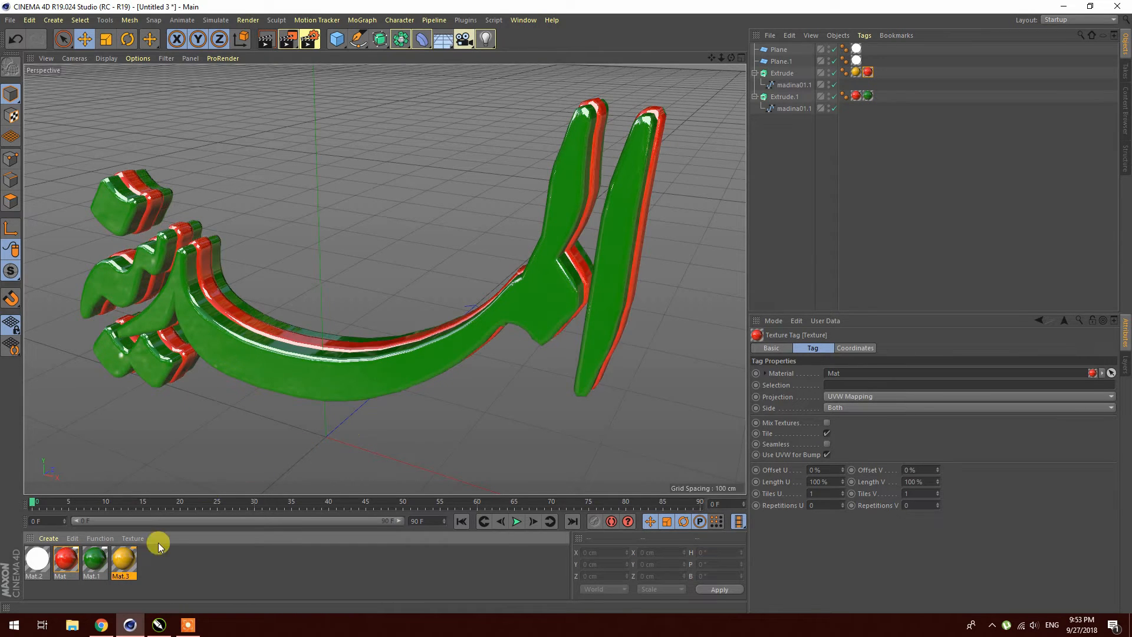
# - Duplicate the yellow material, replace its reflectance layer with a new Reflection (Legacy) layer and lower that layer's brightness
pyautogui.keyDown('ctrl'); pyautogui.moveTo(126, 557); pyautogui.dragTo(169, 557); pyautogui.keyUp('ctrl')
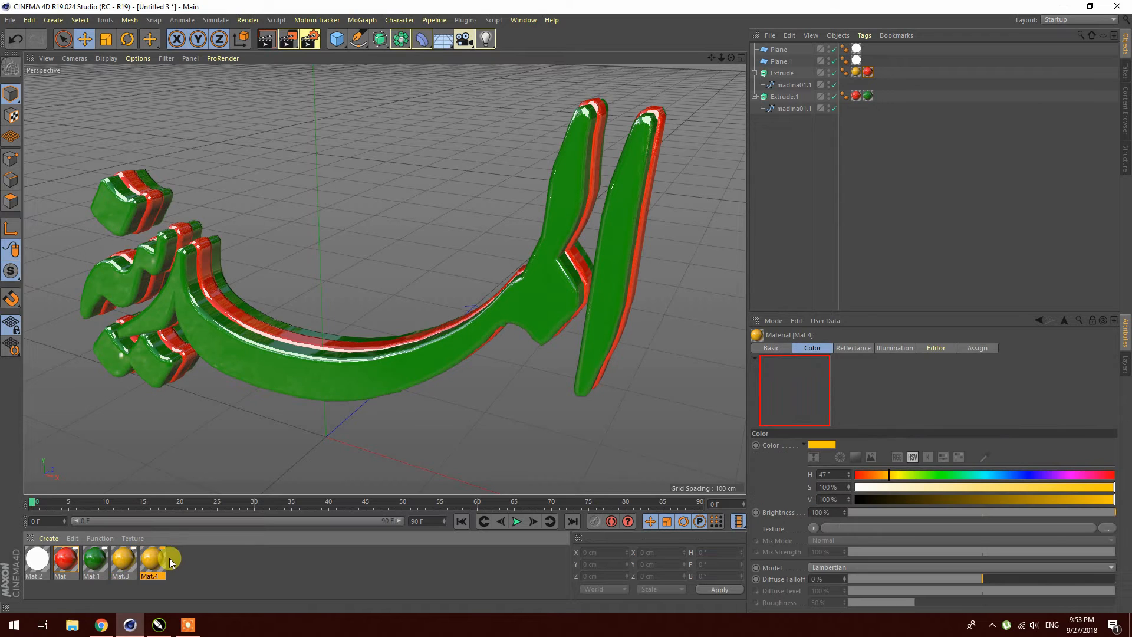
pyautogui.doubleClick(152, 558)
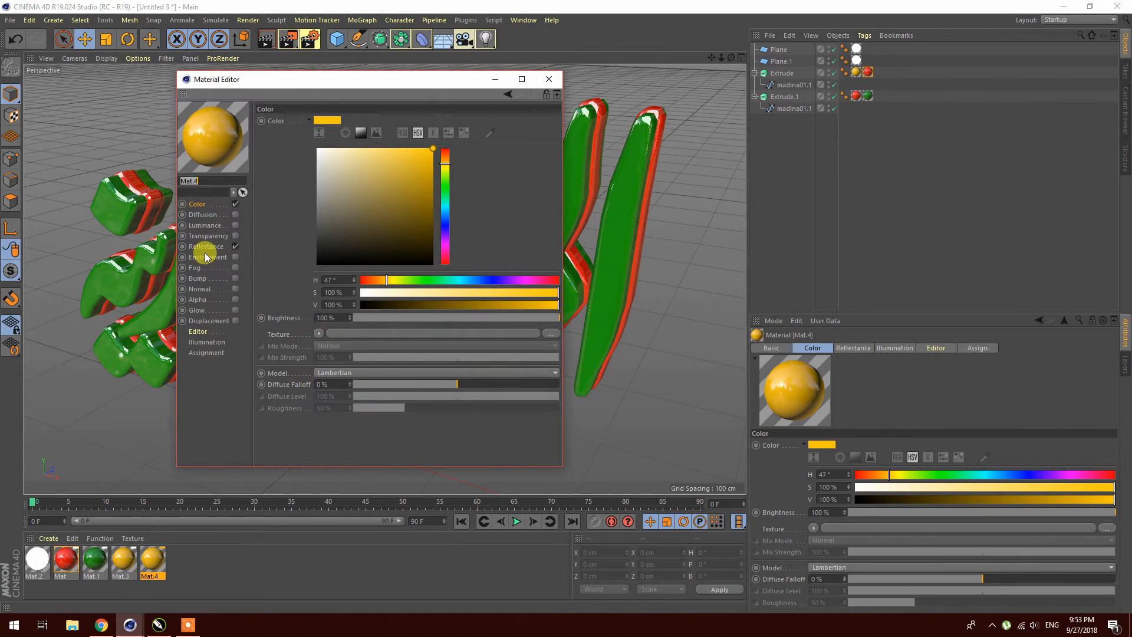
pyautogui.click(207, 247)
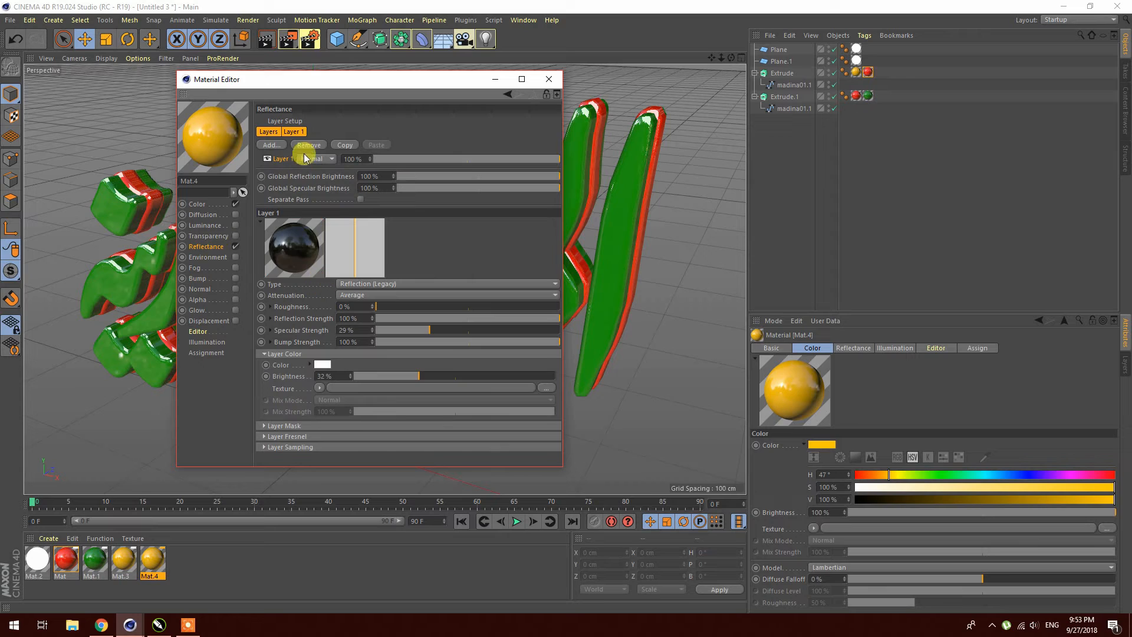
pyautogui.click(303, 146)
pyautogui.click(271, 145)
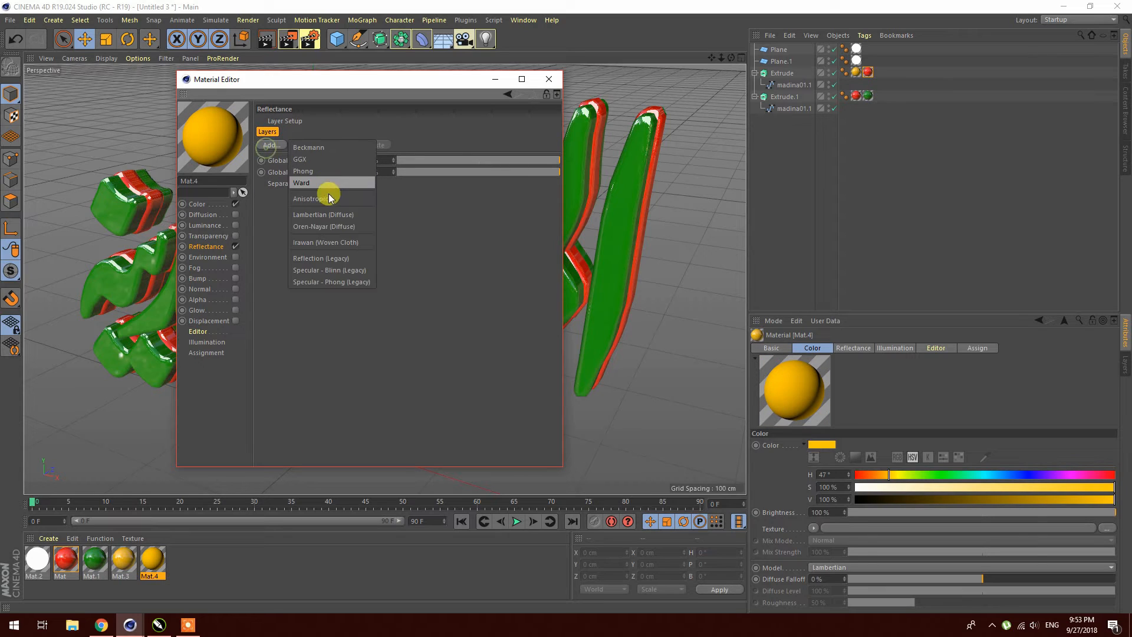
pyautogui.click(332, 261)
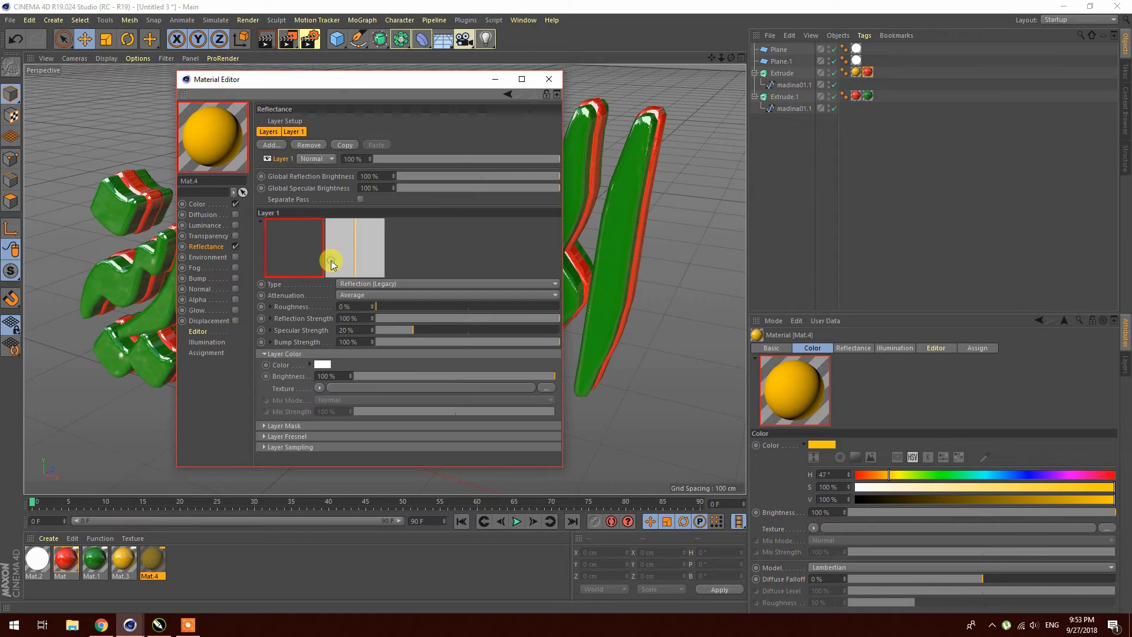
pyautogui.click(473, 376)
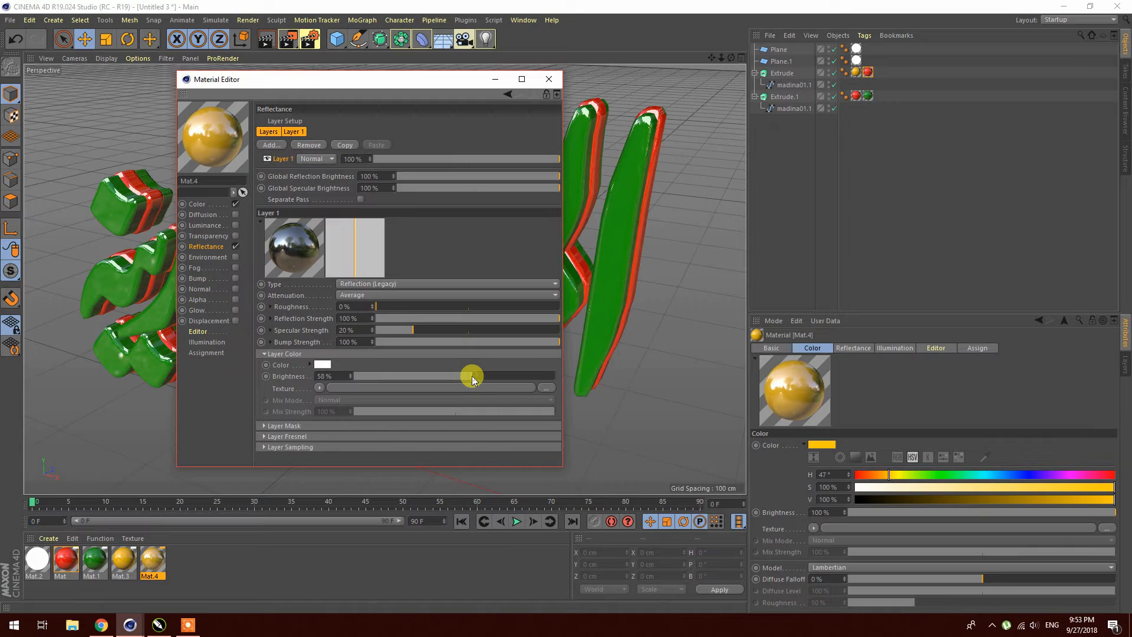
pyautogui.doubleClick(323, 376)
# - Set the newest material's color to light green with hue 112°, saturation 55% and value 92%
pyautogui.click(194, 204)
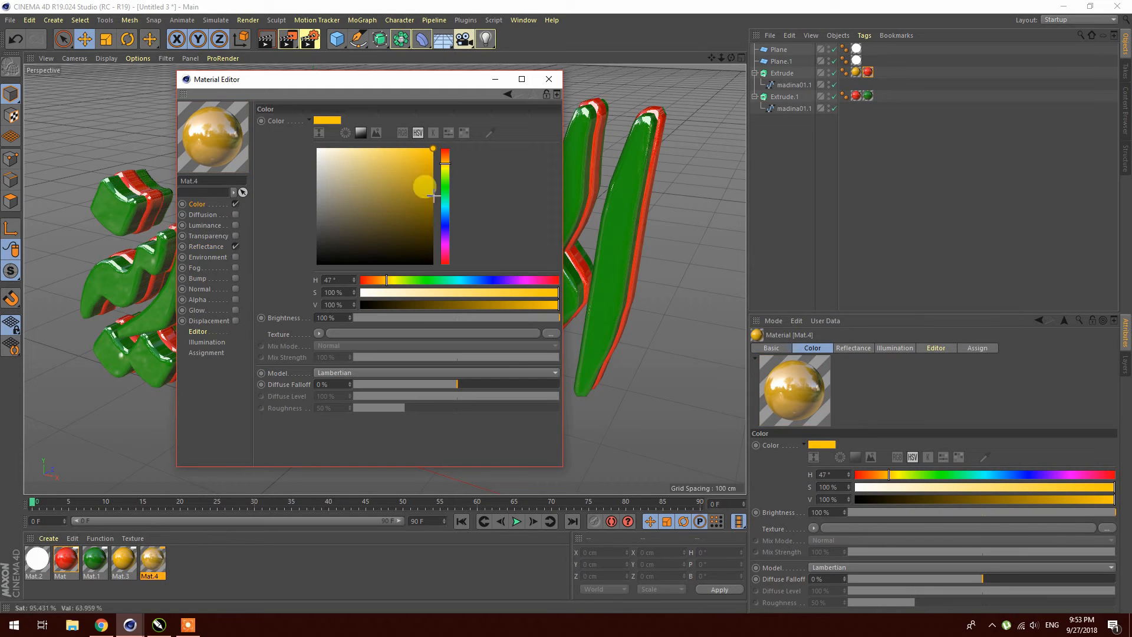
pyautogui.click(423, 280)
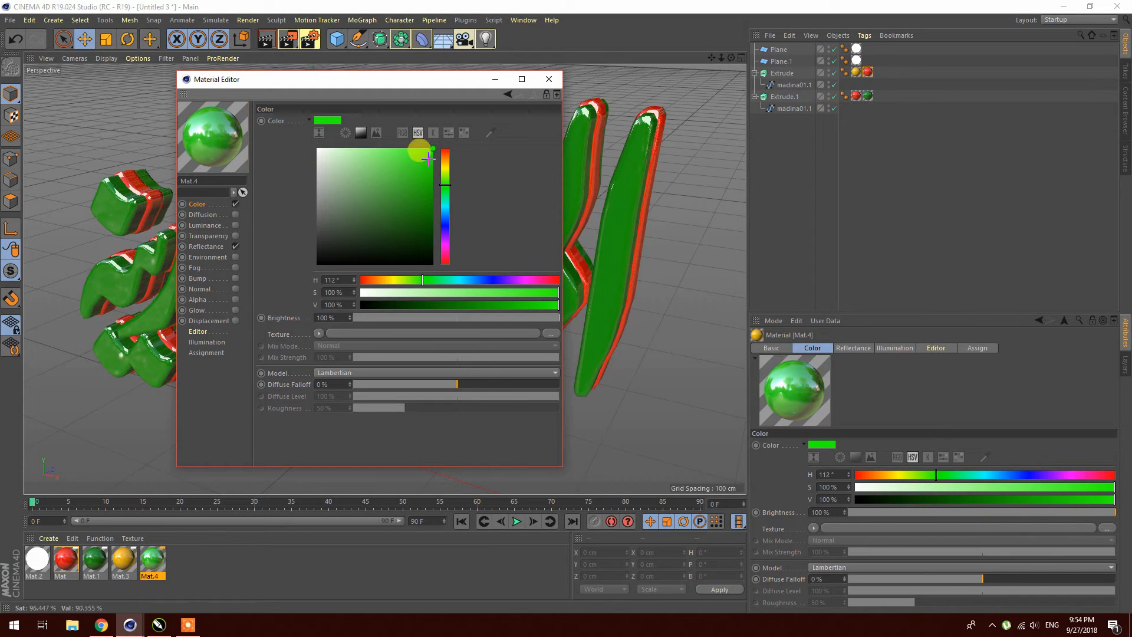
pyautogui.moveTo(487, 291)
pyautogui.mouseDown()
pyautogui.moveTo(475, 293)
pyautogui.moveTo(542, 304)
pyautogui.mouseUp()
pyautogui.click(469, 293)
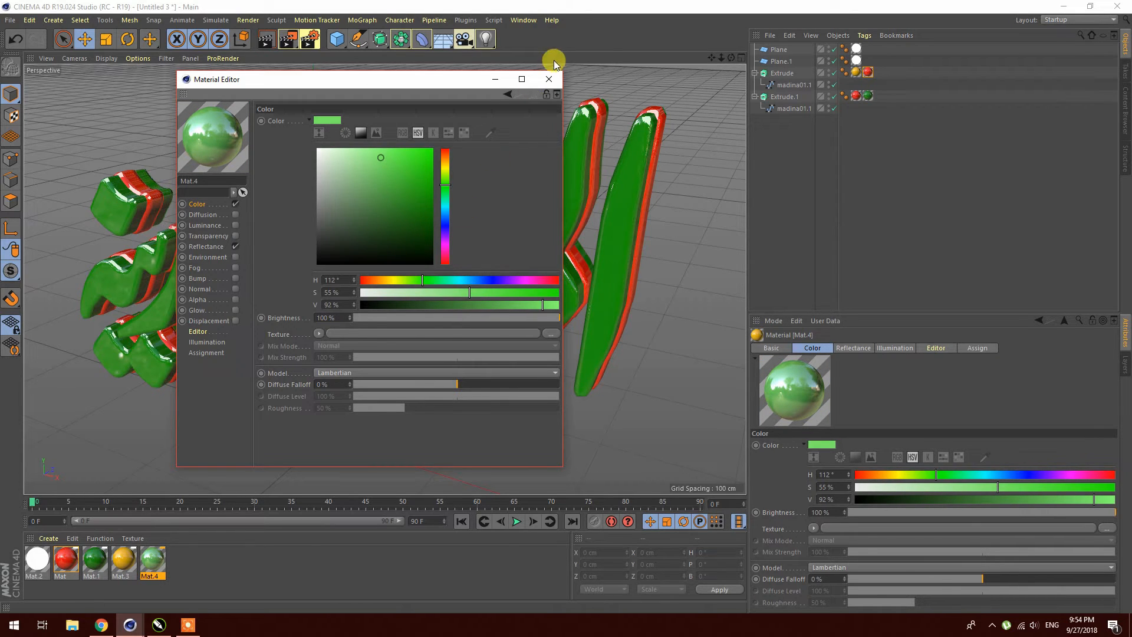
pyautogui.click(549, 79)
# - Apply the light green material to the outer extrusion and delete that extrusion's red texture tag
pyautogui.moveTo(151, 564); pyautogui.dragTo(788, 100)
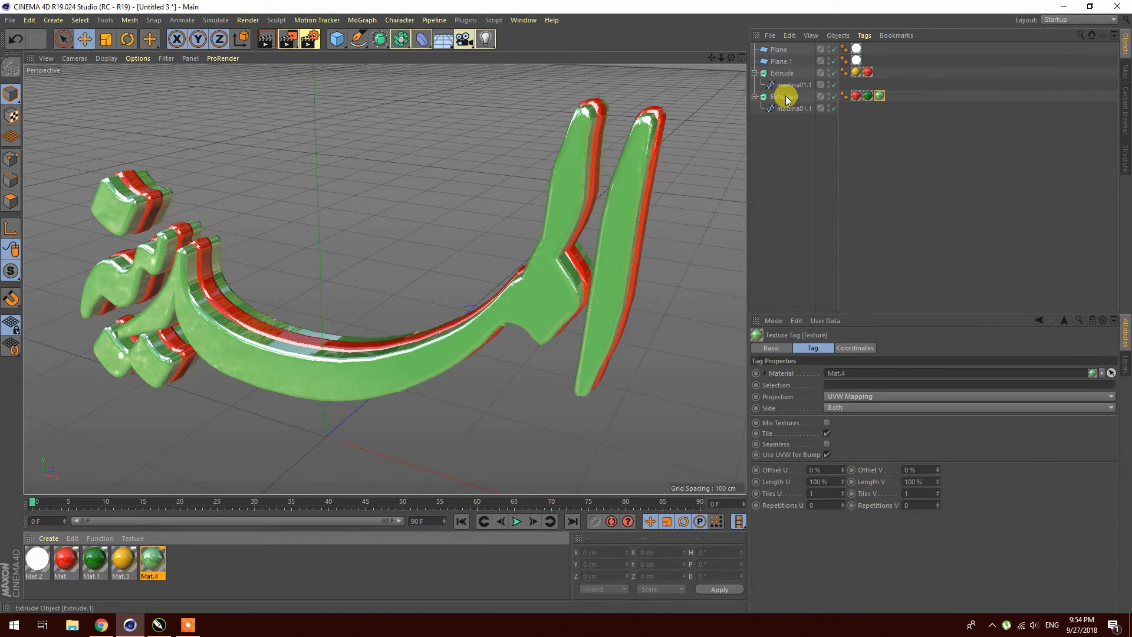
pyautogui.click(855, 96)
pyautogui.press('Delete')
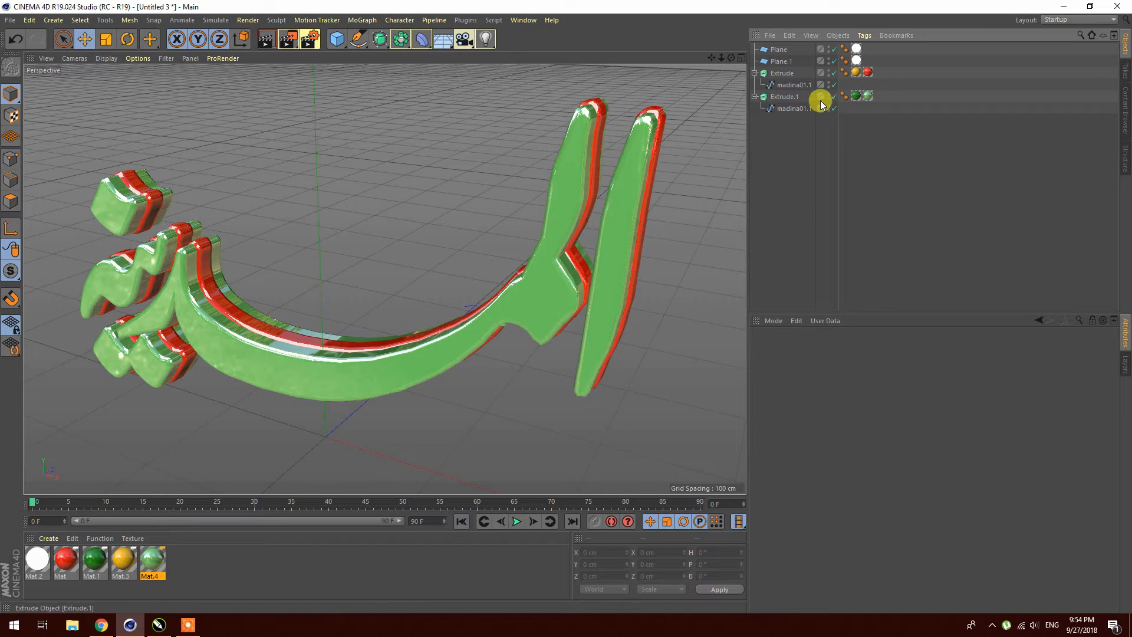
# - Restrict the outer extrusion's light green texture to selection R1 and render the Perspective view to check it
pyautogui.click(789, 97)
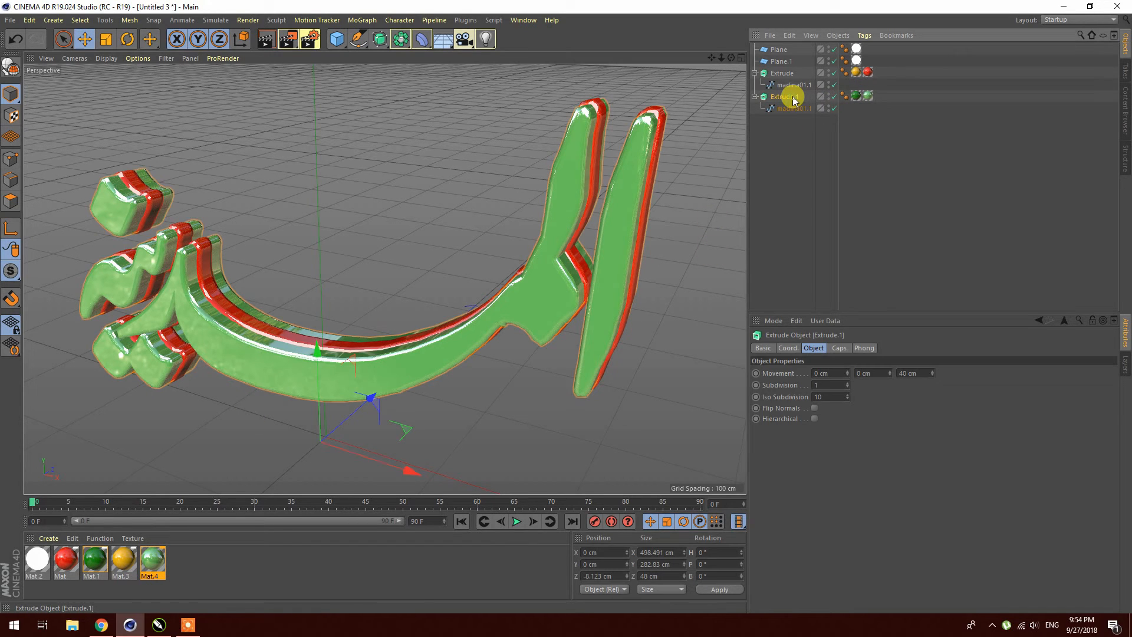
pyautogui.click(867, 95)
pyautogui.click(840, 387)
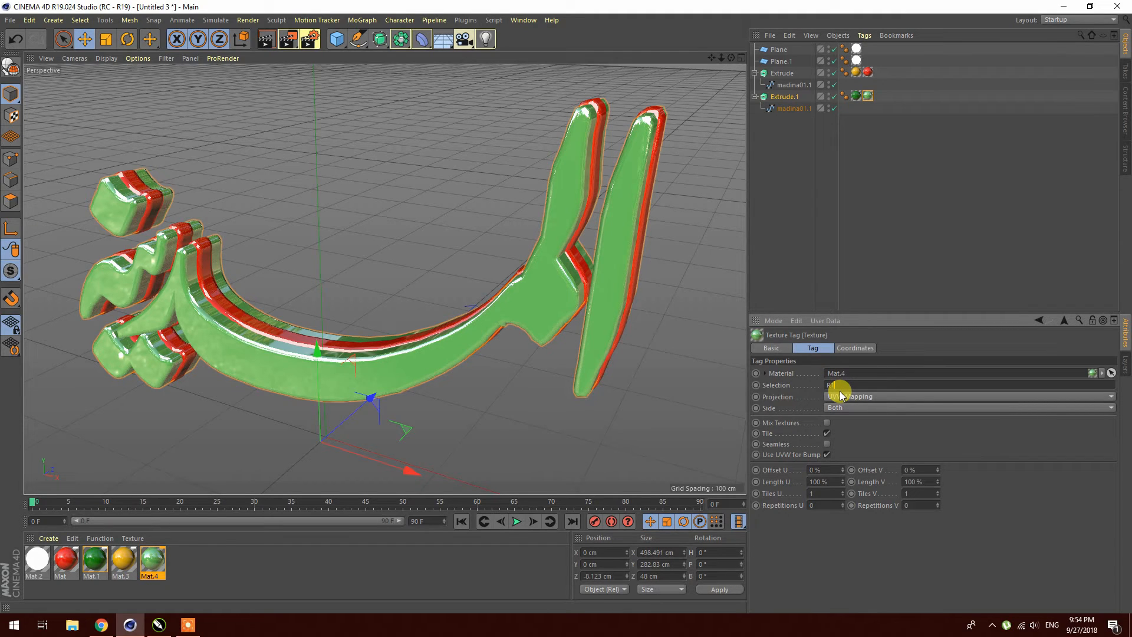
pyautogui.write('R1')
pyautogui.press('Return')
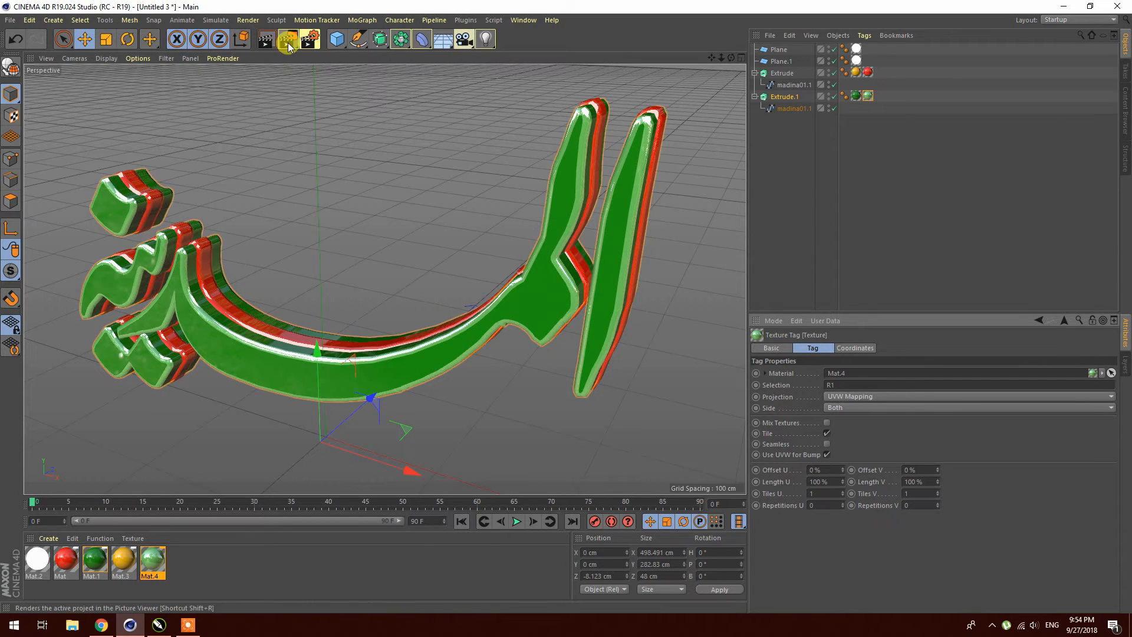
pyautogui.click(265, 40)
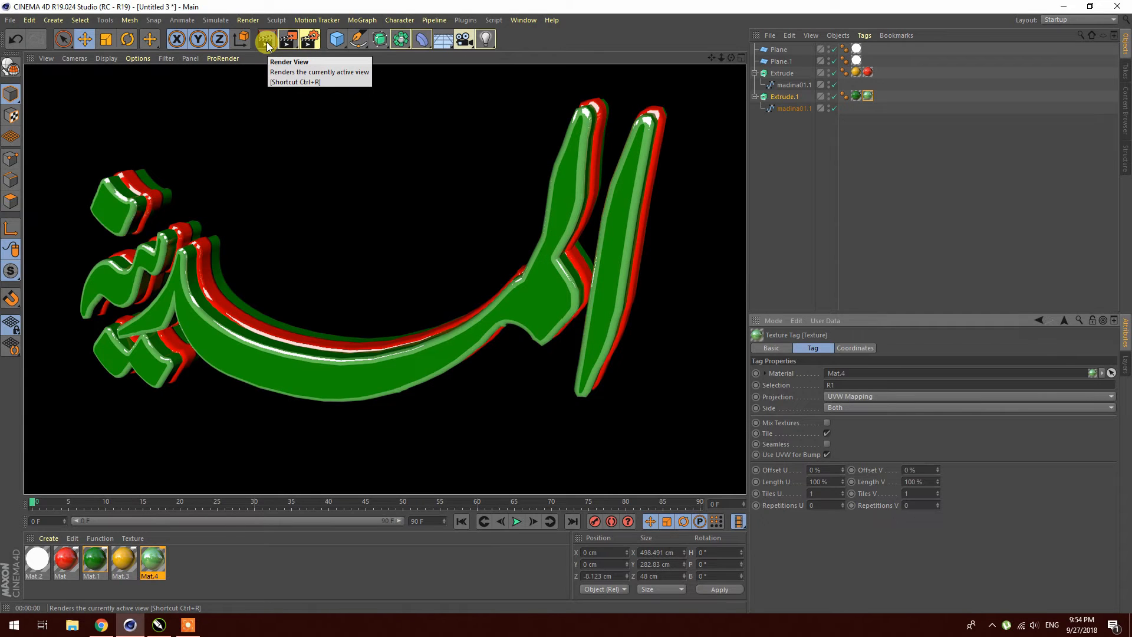
pyautogui.click(343, 117)
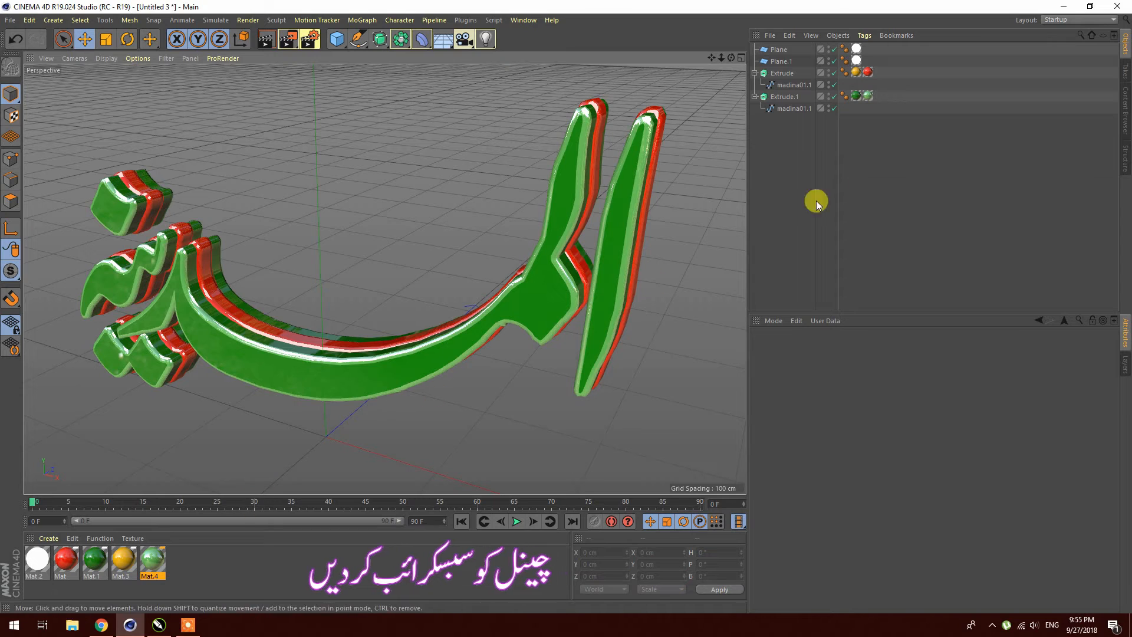
# - Try restricting the inner band's yellow texture to selection R1
pyautogui.click(784, 73)
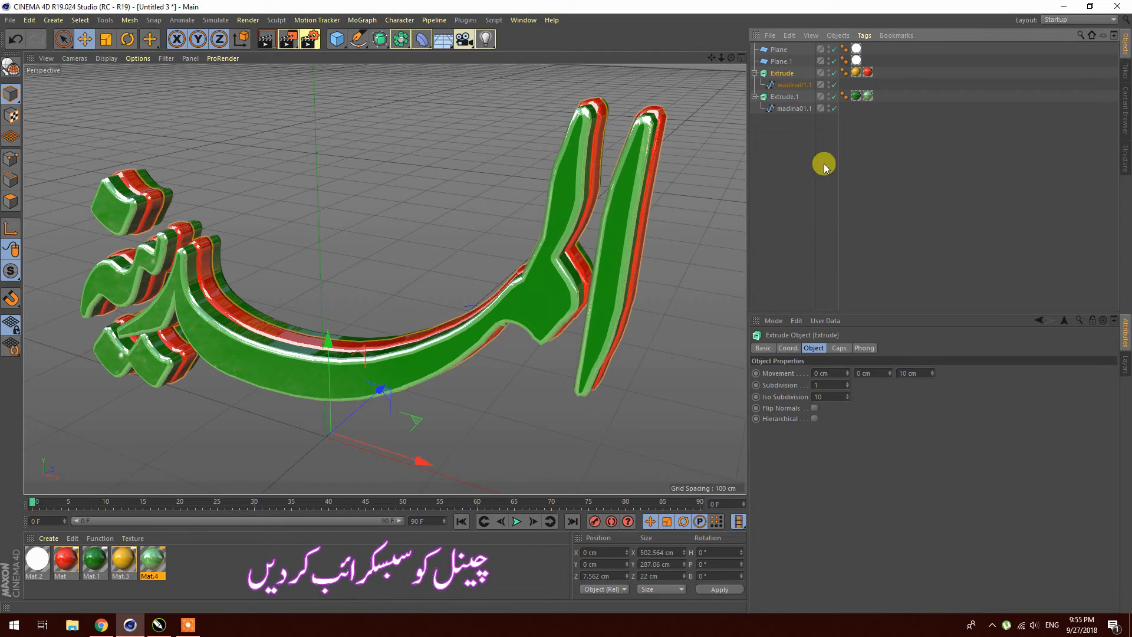
pyautogui.click(856, 73)
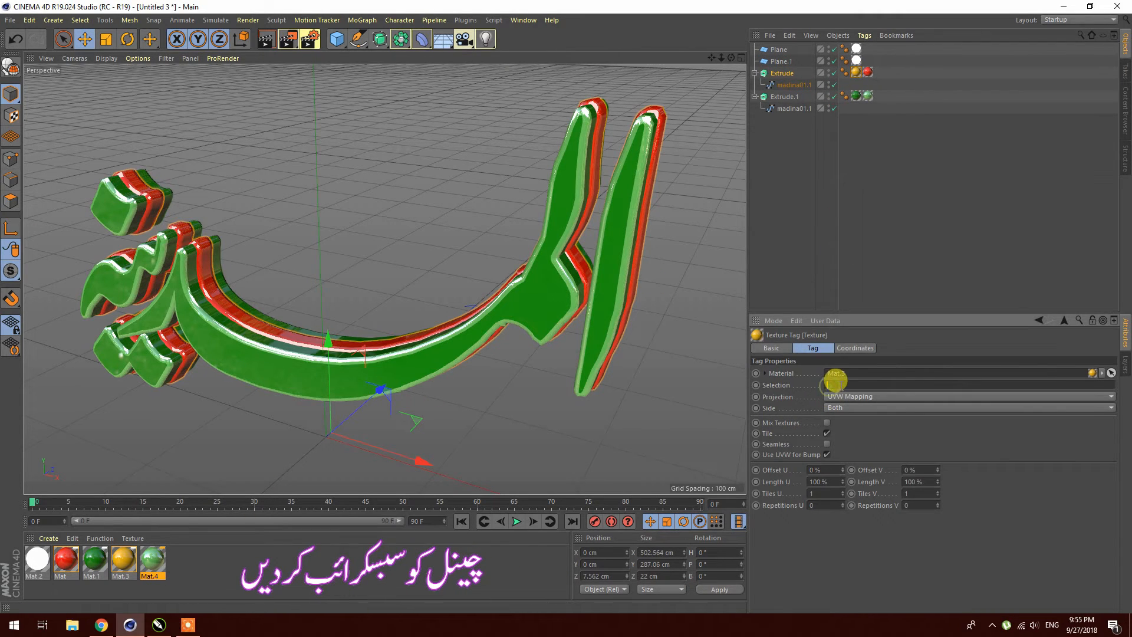
pyautogui.write('R1')
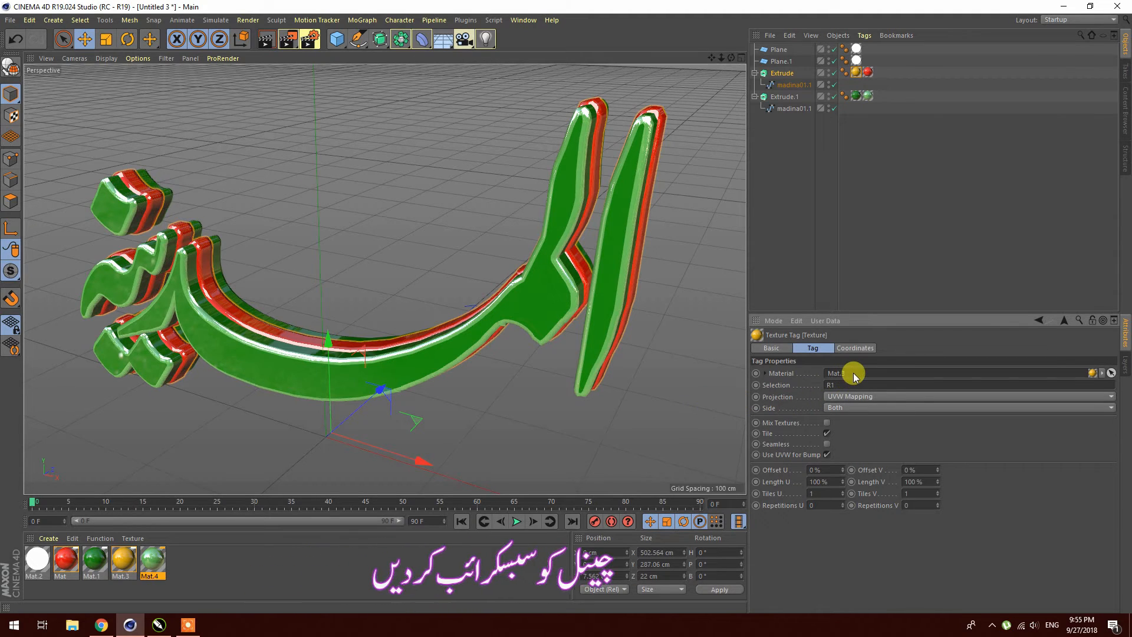
pyautogui.press('Return')
pyautogui.click(627, 387)
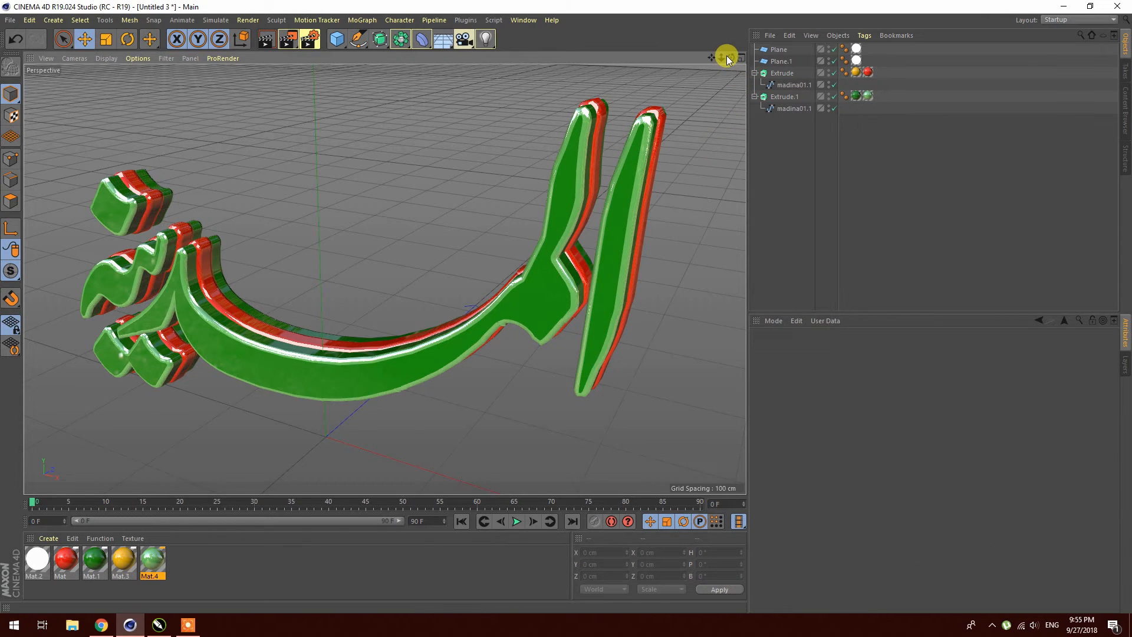
# - Set the selection of the inner band's yellow texture to R2 and inspect the band's rounded edges up close
pyautogui.moveTo(729, 57); pyautogui.dragTo(321, 70)
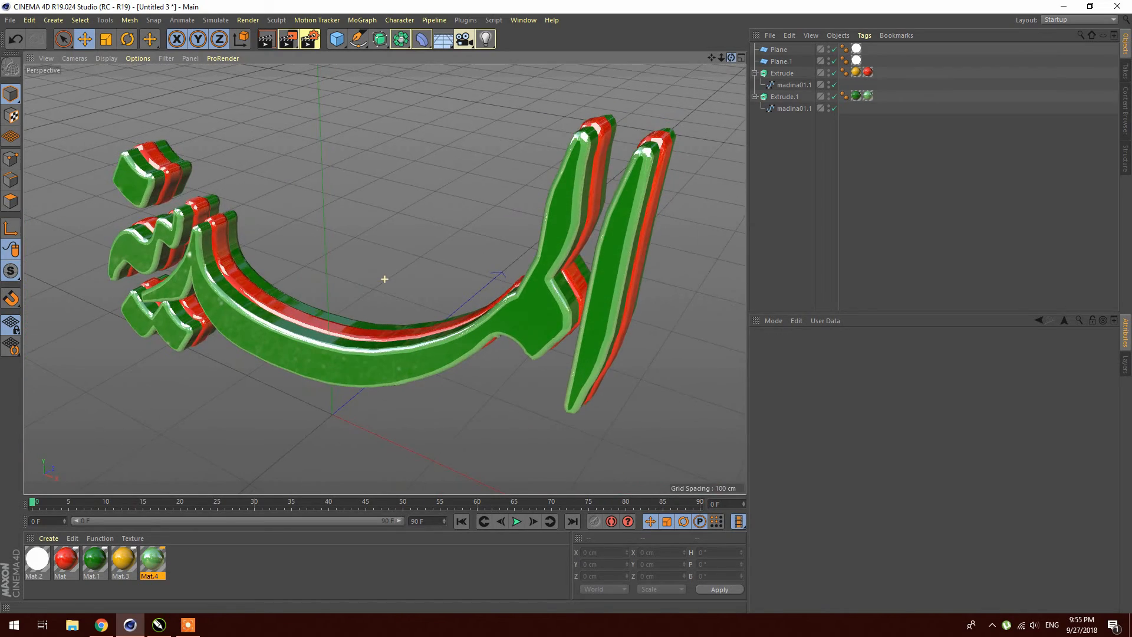
pyautogui.click(784, 75)
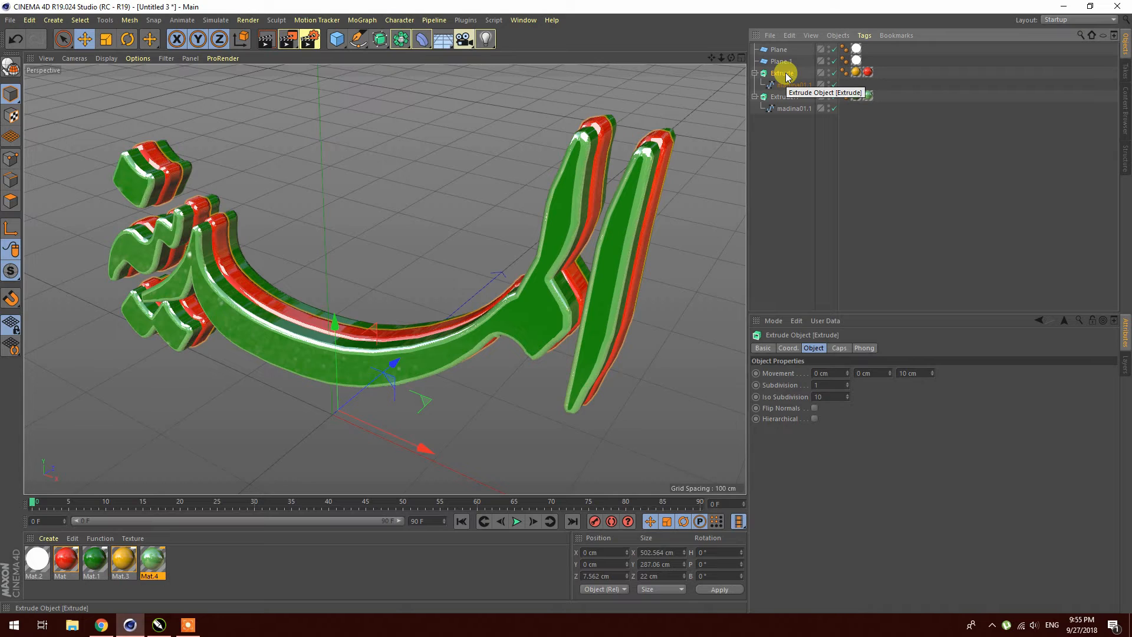
pyautogui.click(857, 75)
pyautogui.click(830, 385)
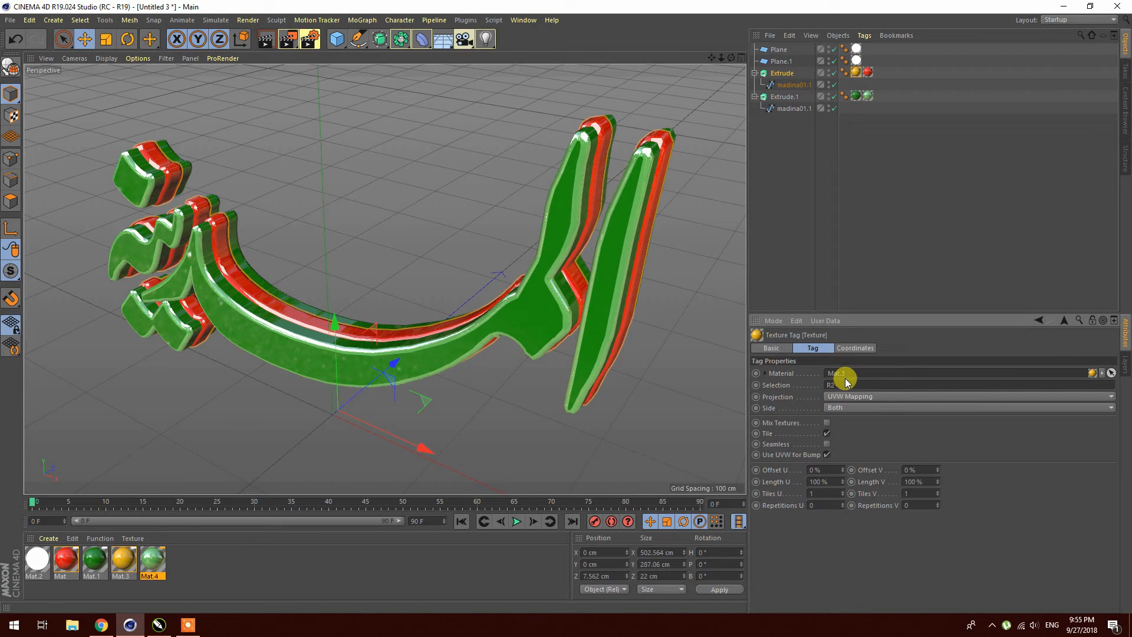
pyautogui.scroll(5, 228, 224)
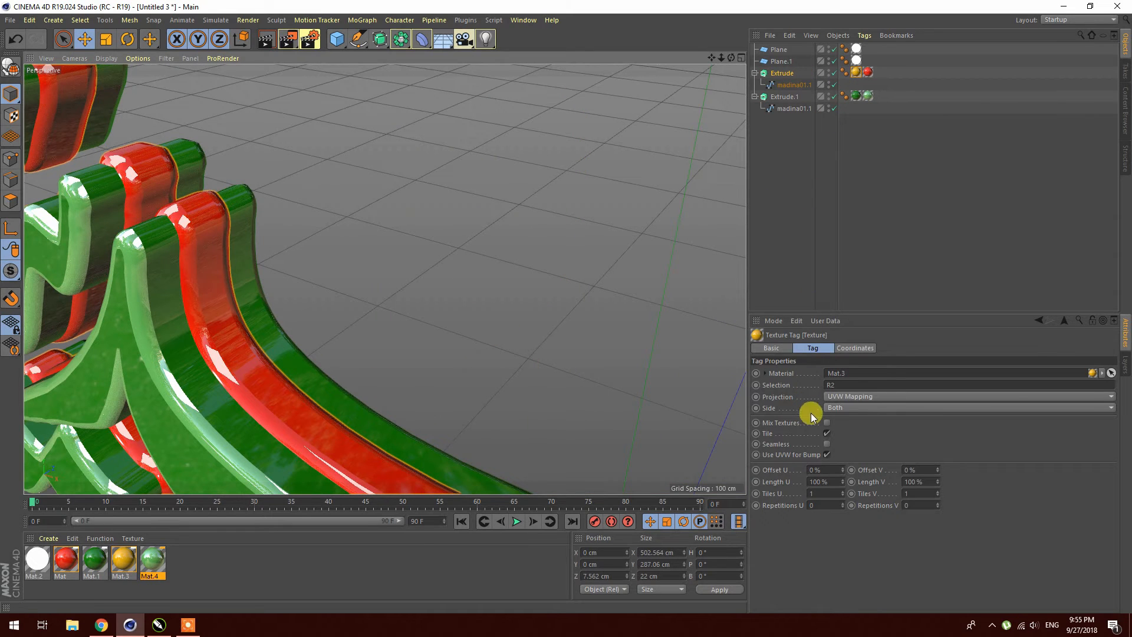
# - Set the selection of the inner band's yellow texture back to R1 and check the lettering as a whole
pyautogui.moveTo(841, 383); pyautogui.dragTo(832, 384)
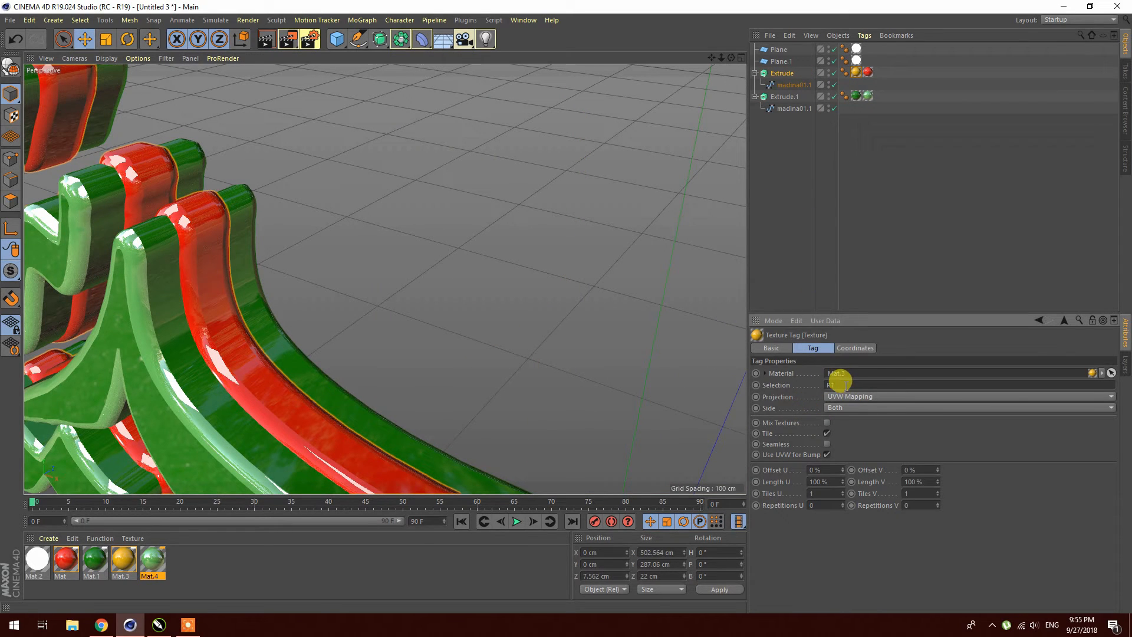
pyautogui.scroll(-6, 694, 338)
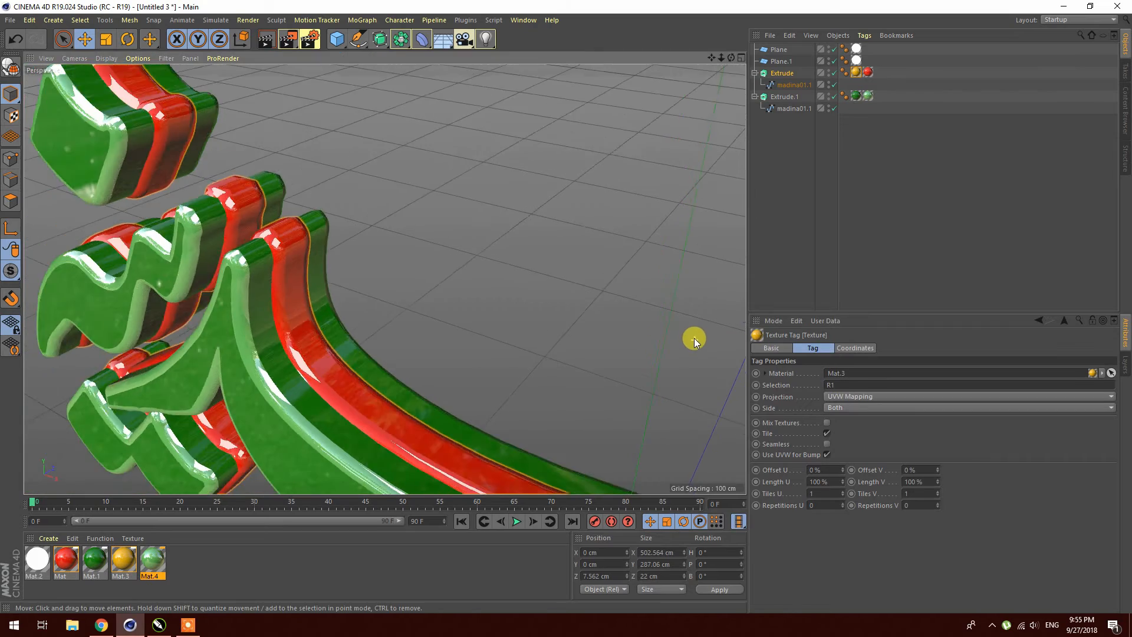
pyautogui.click(947, 208)
pyautogui.scroll(-2, 553, 231)
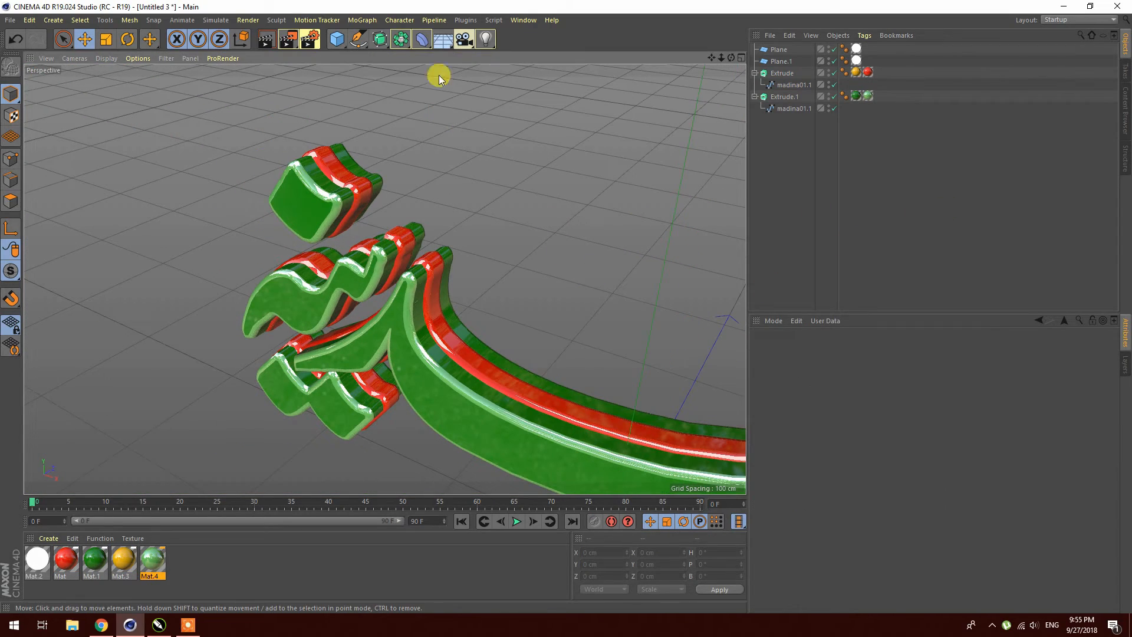
pyautogui.moveTo(730, 58); pyautogui.dragTo(589, 111)
pyautogui.moveTo(731, 58); pyautogui.dragTo(705, 87)
pyautogui.scroll(3, 609, 250)
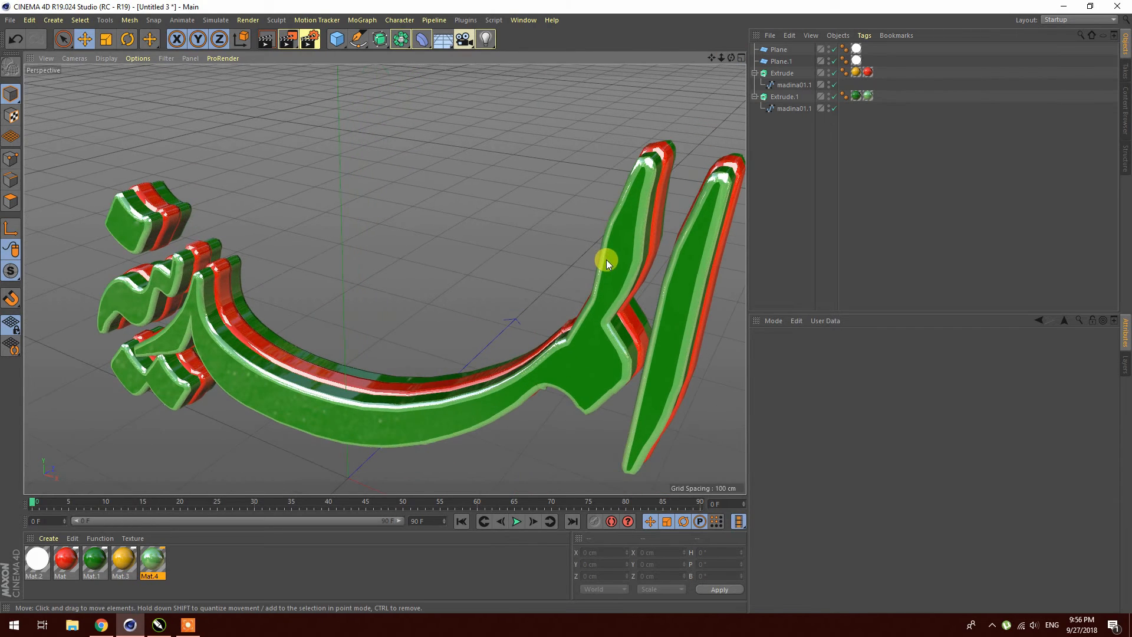
# - Order the inner band's textures so the yellow one restricted to R1 follows the red one, and delete the extra yellow texture
pyautogui.click(121, 561)
pyautogui.moveTo(121, 560); pyautogui.dragTo(791, 72)
pyautogui.moveTo(882, 76)
pyautogui.mouseDown()
pyautogui.moveTo(858, 66)
pyautogui.moveTo(873, 70)
pyautogui.mouseUp()
pyautogui.click(873, 70)
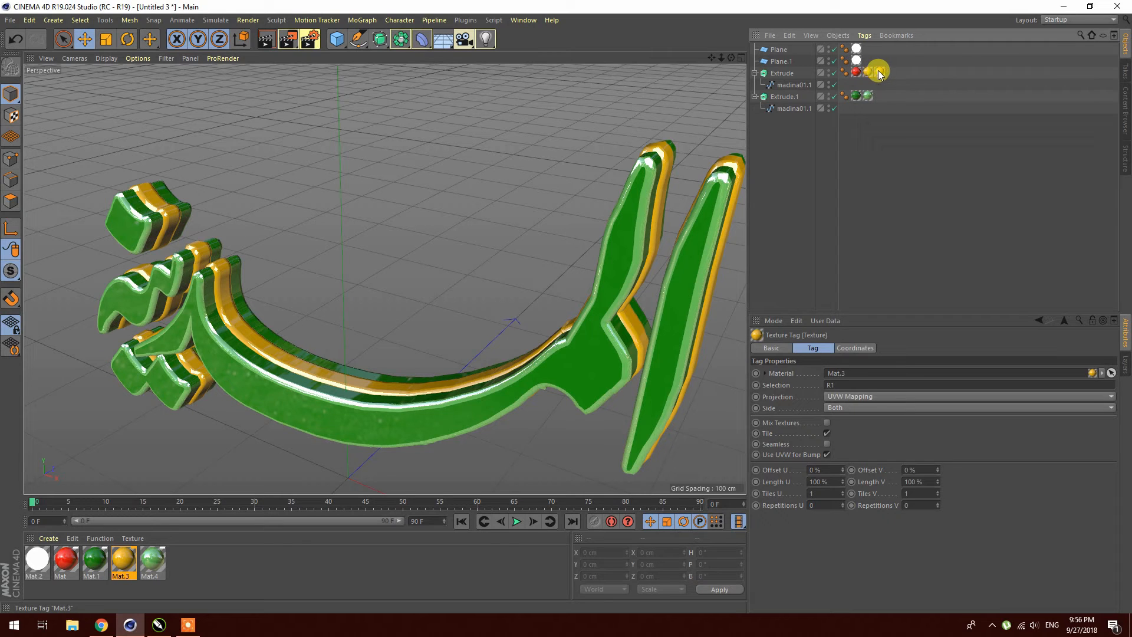
pyautogui.press('Delete')
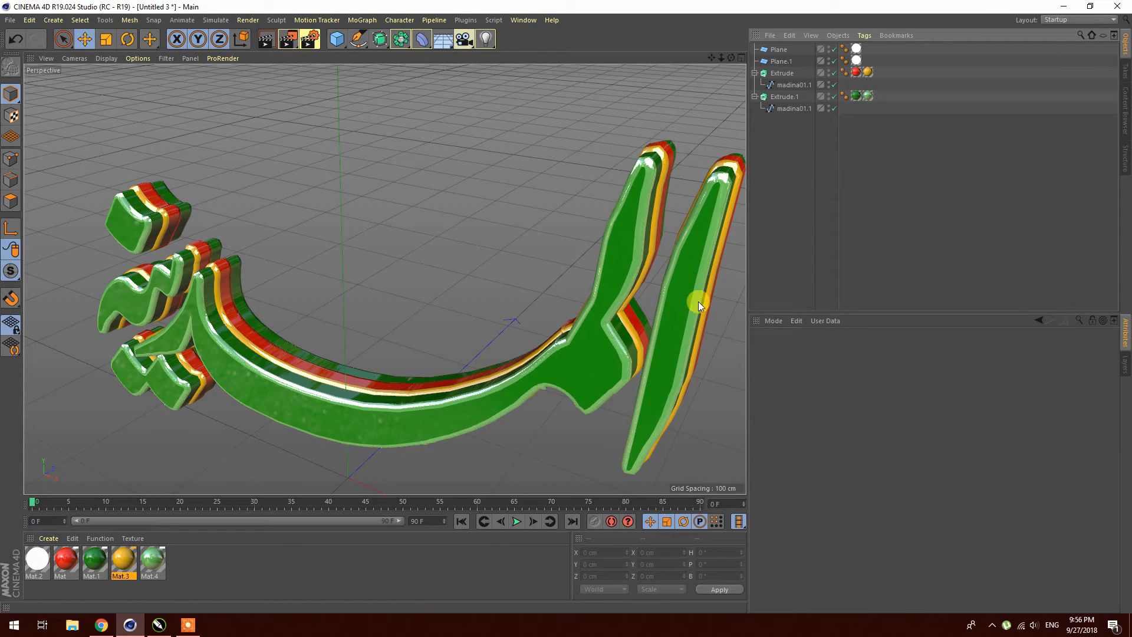
# - Brighten the outer extrusion's light green edge material to hue 112°, saturation 100% and value 100%
pyautogui.click(868, 96)
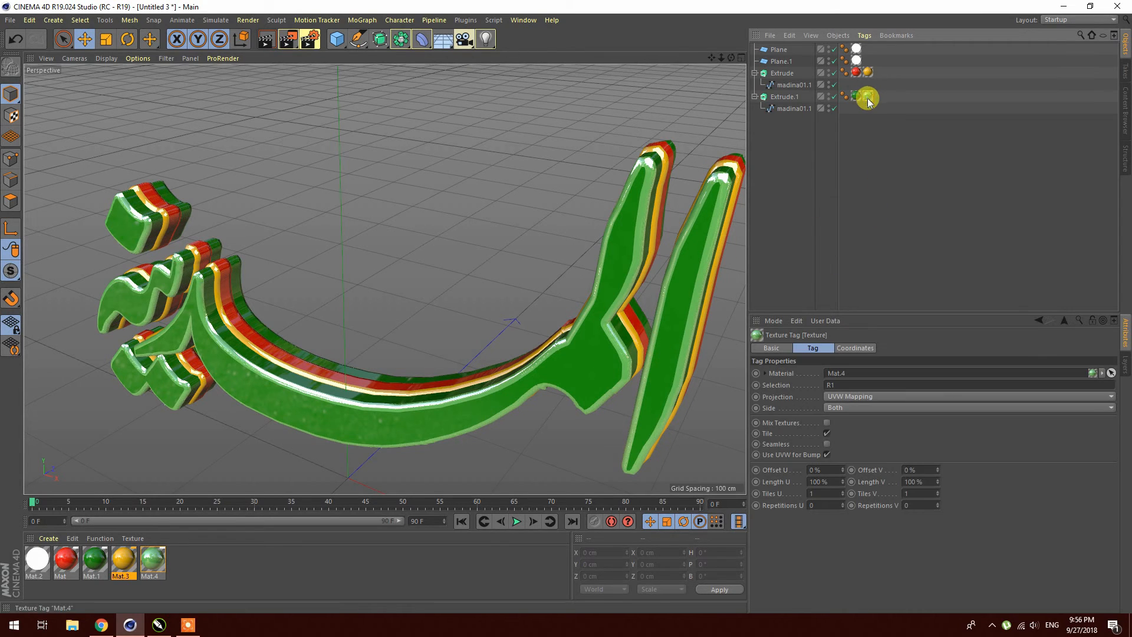
pyautogui.doubleClick(152, 560)
pyautogui.moveTo(393, 167); pyautogui.dragTo(435, 147)
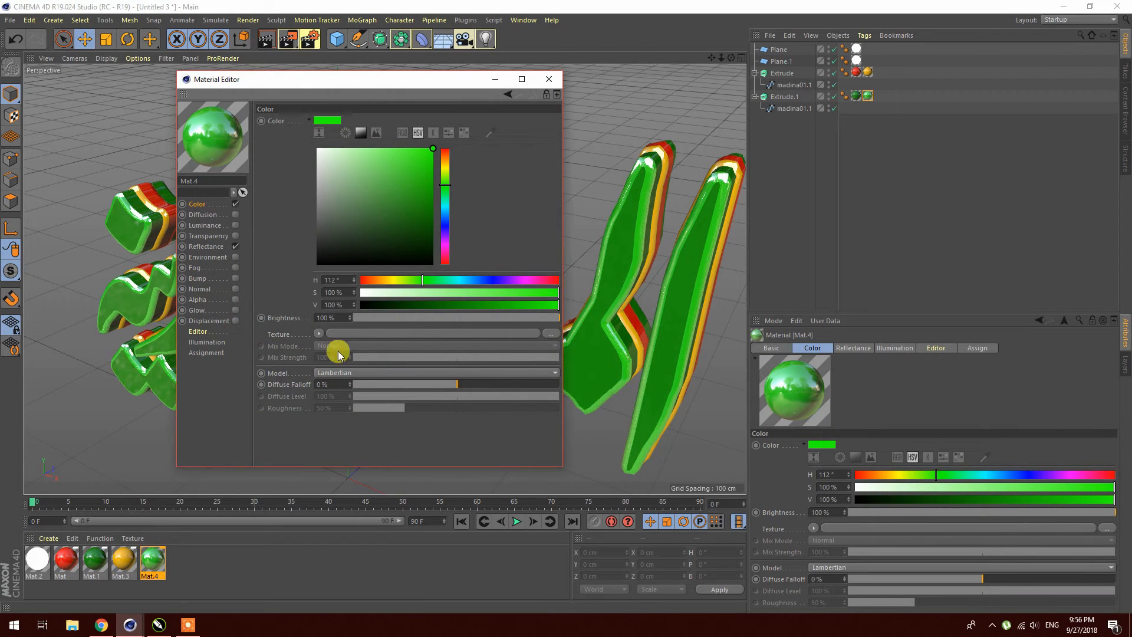
pyautogui.click(547, 79)
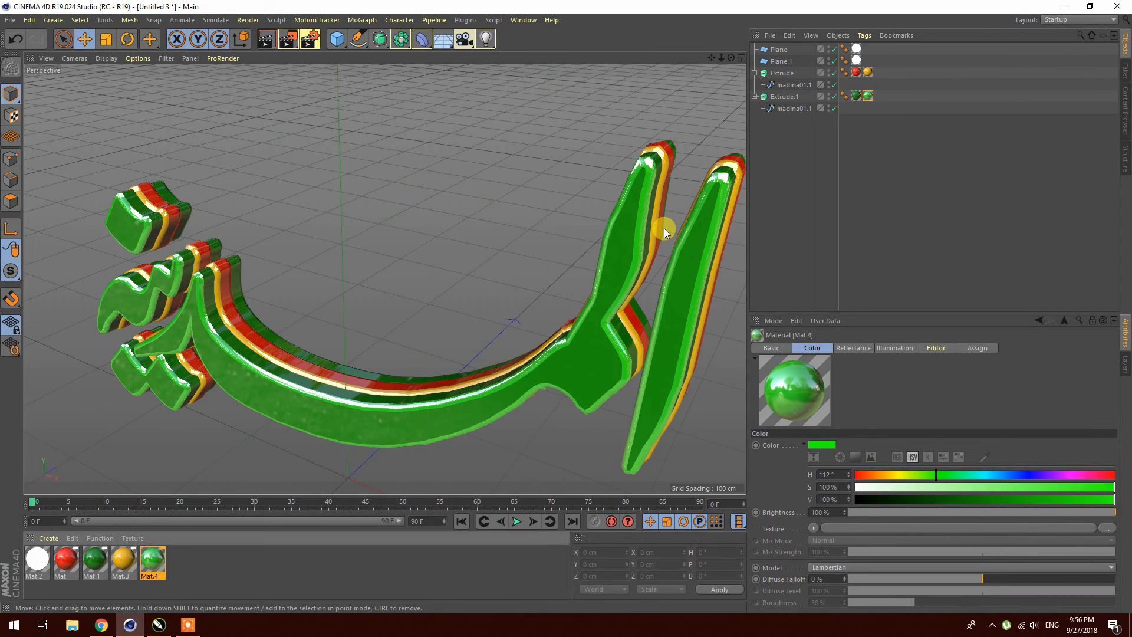
# - Darken the outer extrusion's main green material to hue 112°, saturation 100% and value 45.685%
pyautogui.doubleClick(98, 566)
pyautogui.moveTo(386, 237)
pyautogui.mouseDown()
pyautogui.moveTo(417, 182)
pyautogui.moveTo(432, 214)
pyautogui.mouseUp()
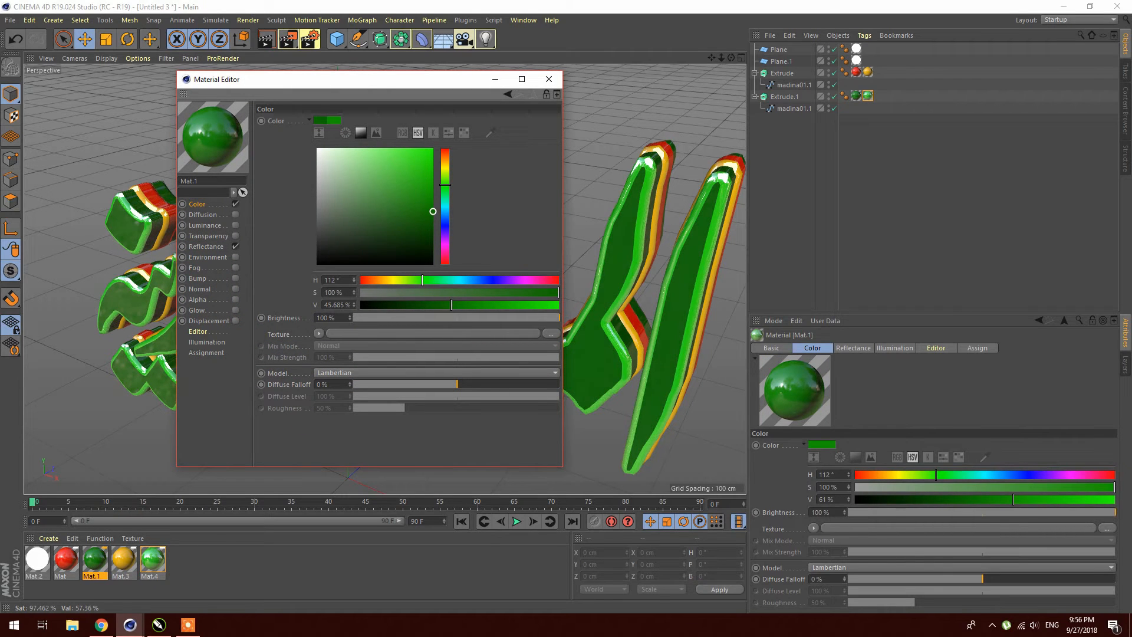
pyautogui.click(547, 80)
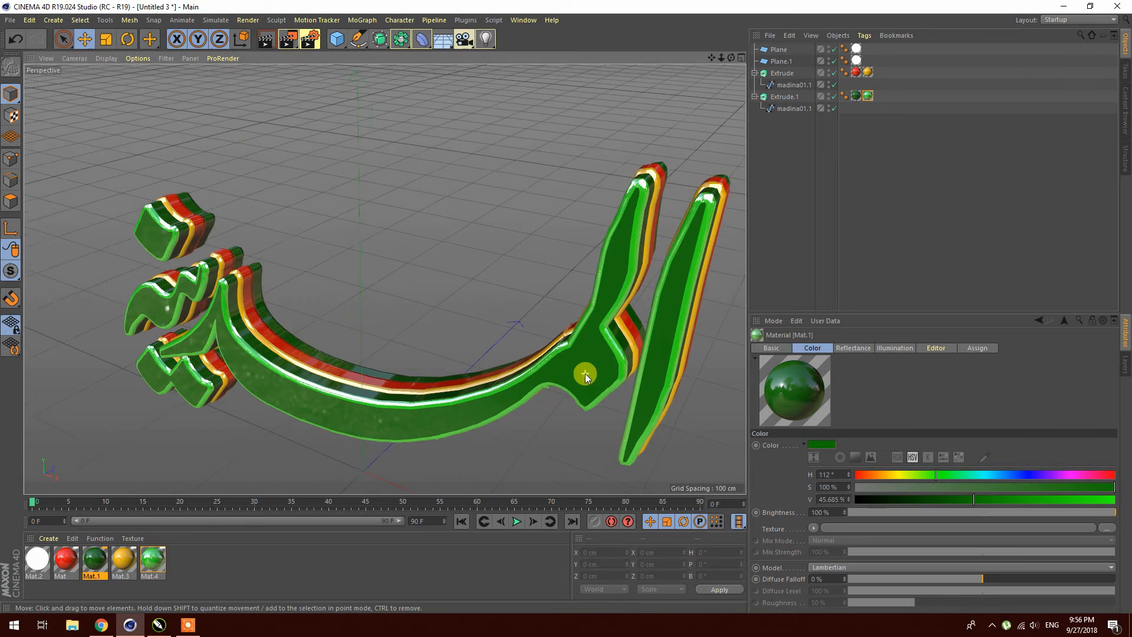
pyautogui.keyDown('alt'); pyautogui.moveTo(585, 374); pyautogui.dragTo(659, 348); pyautogui.keyUp('alt')
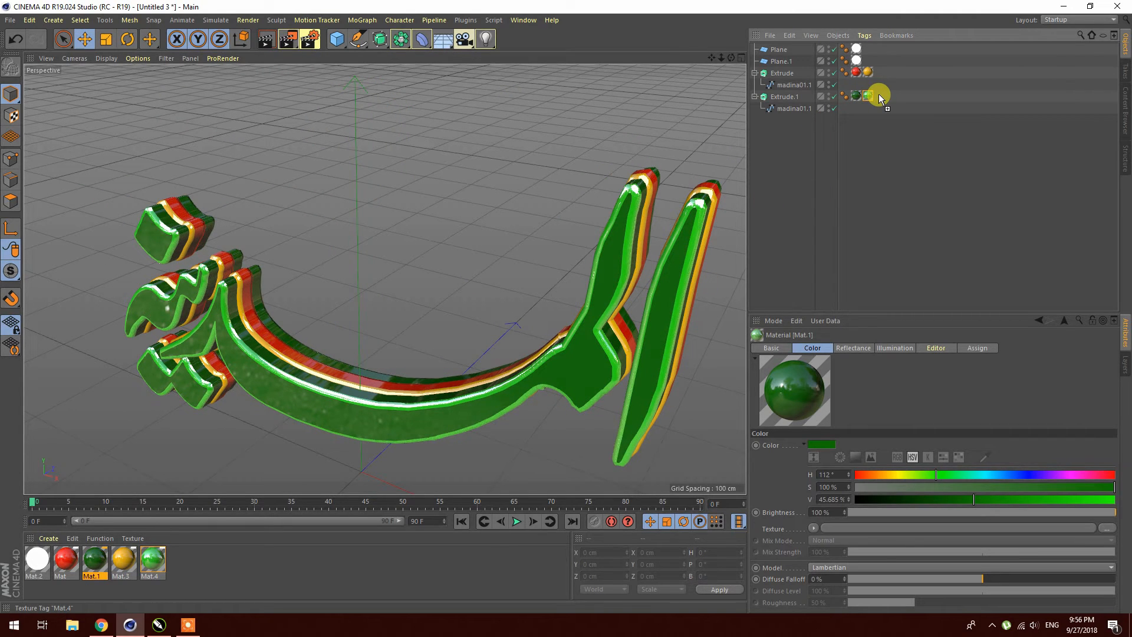
# - Duplicate the yellow and bright green edge textures on their own extrusions and restrict the yellow copy to selection R2
pyautogui.keyDown('ctrl'); pyautogui.moveTo(878, 94); pyautogui.dragTo(879, 71); pyautogui.keyUp('ctrl')
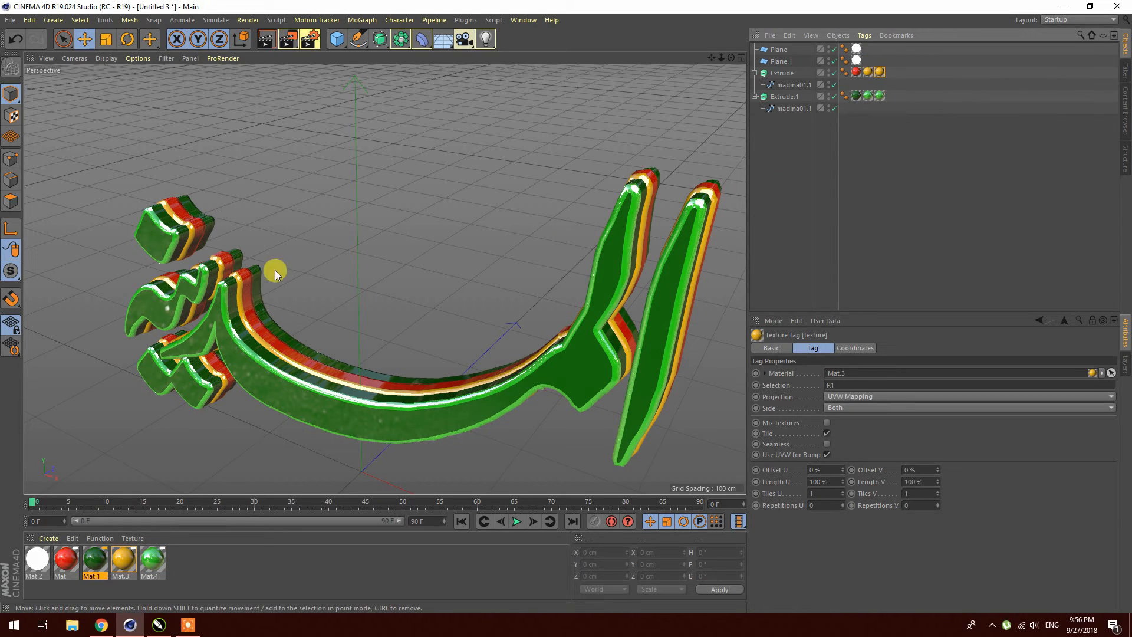
pyautogui.moveTo(729, 58); pyautogui.dragTo(586, 232)
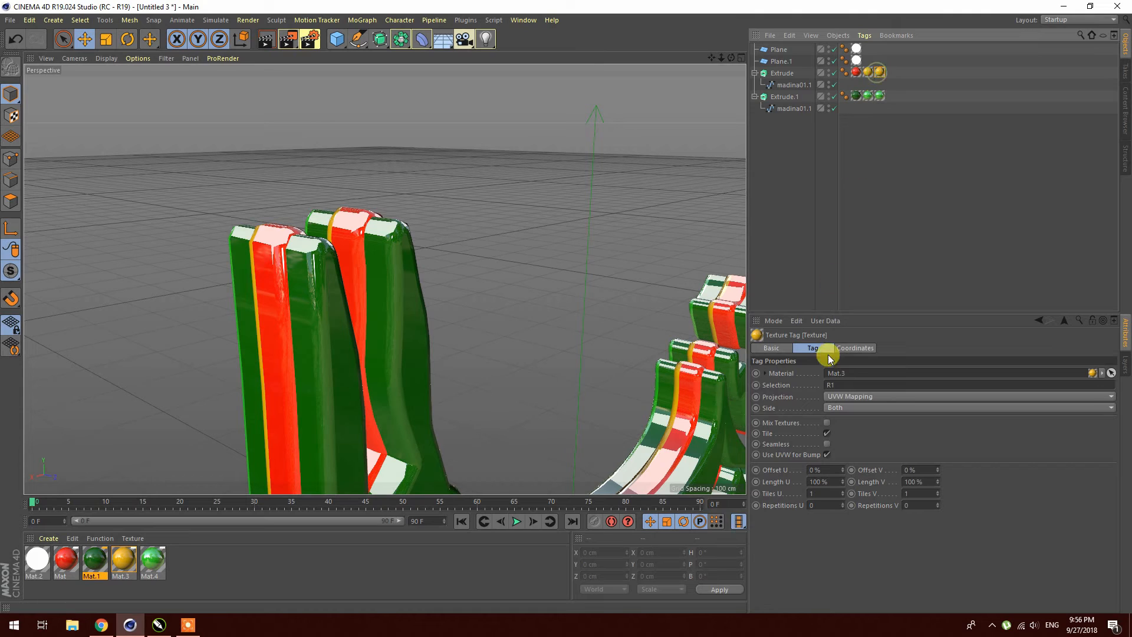
pyautogui.moveTo(837, 385); pyautogui.dragTo(830, 384)
pyautogui.write('2')
# - Change the selection restriction of the outer extrusion's duplicated bright green texture
pyautogui.click(878, 96)
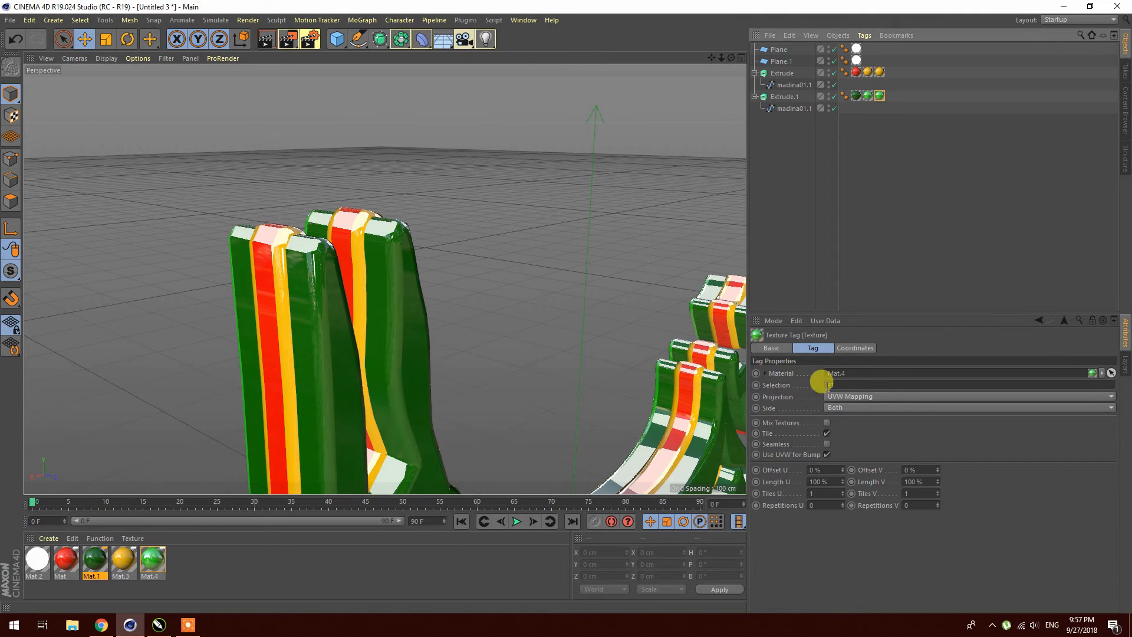
pyautogui.click(827, 383)
pyautogui.click(904, 86)
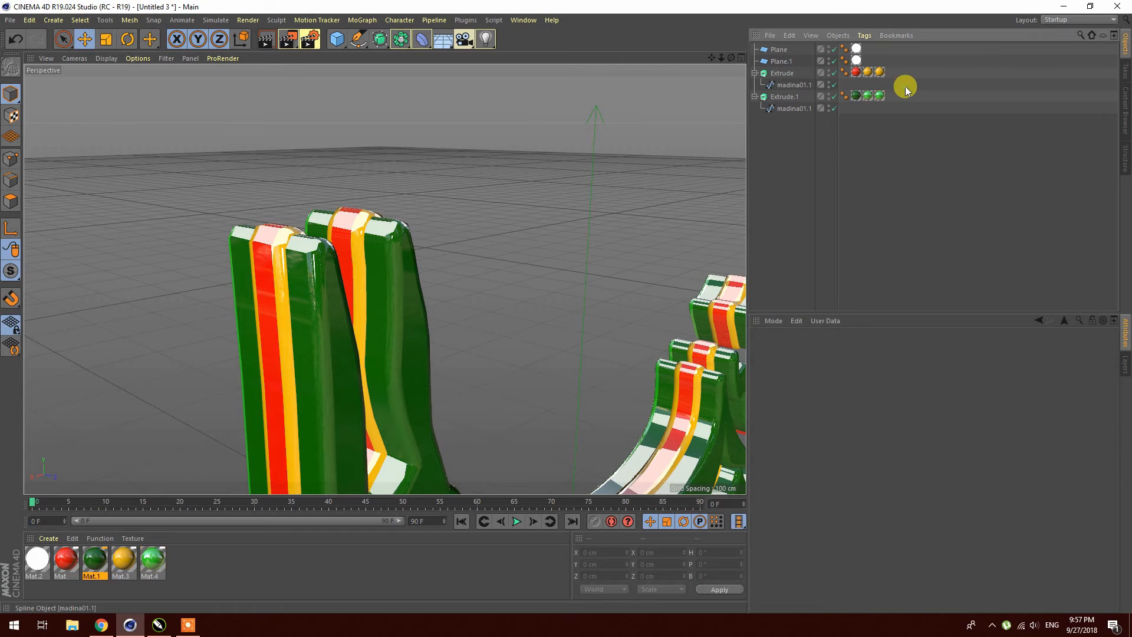
# - Frame the whole lettering from the front at a slight angle and test-render it in the Picture Viewer
pyautogui.moveTo(731, 58); pyautogui.dragTo(589, 138)
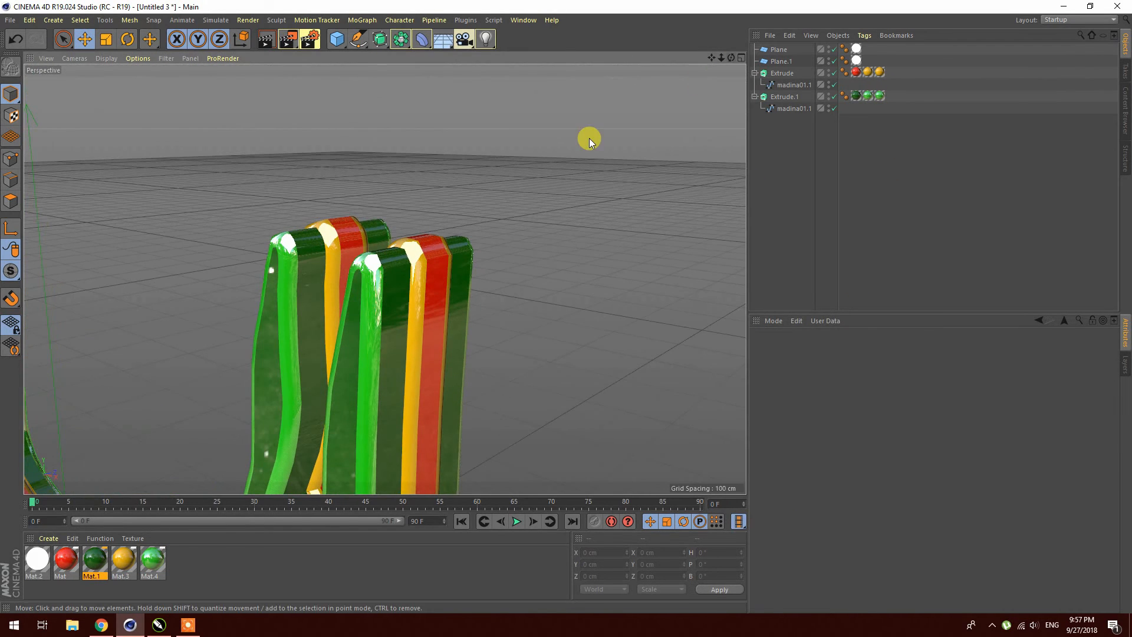
pyautogui.moveTo(711, 58); pyautogui.dragTo(849, 10)
pyautogui.scroll(-6, 423, 376)
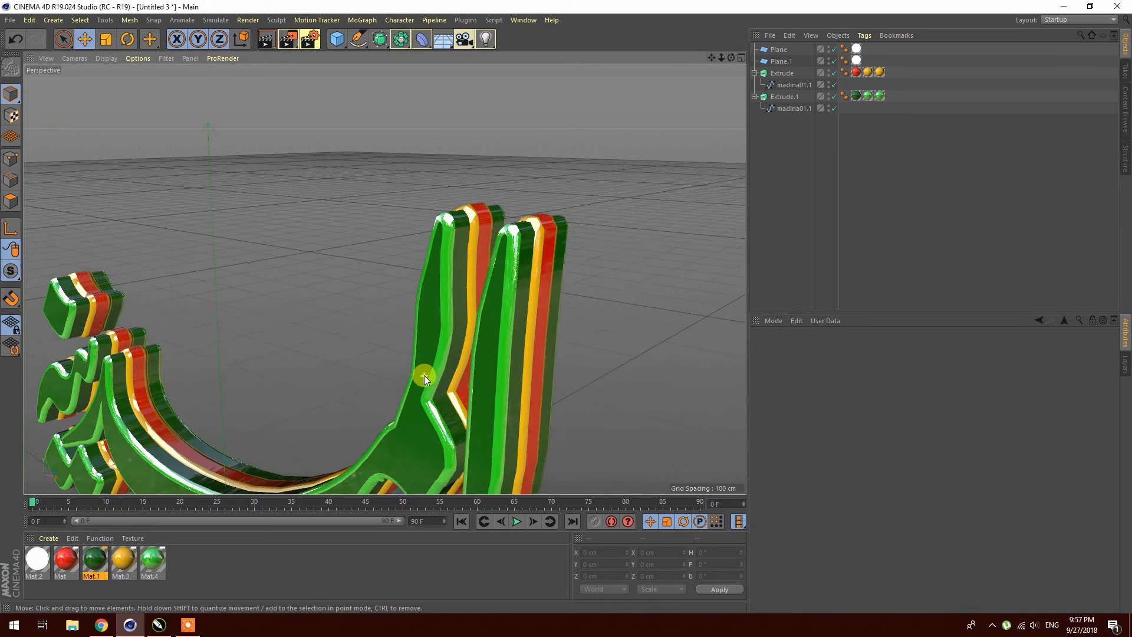
pyautogui.moveTo(731, 57); pyautogui.dragTo(732, 83)
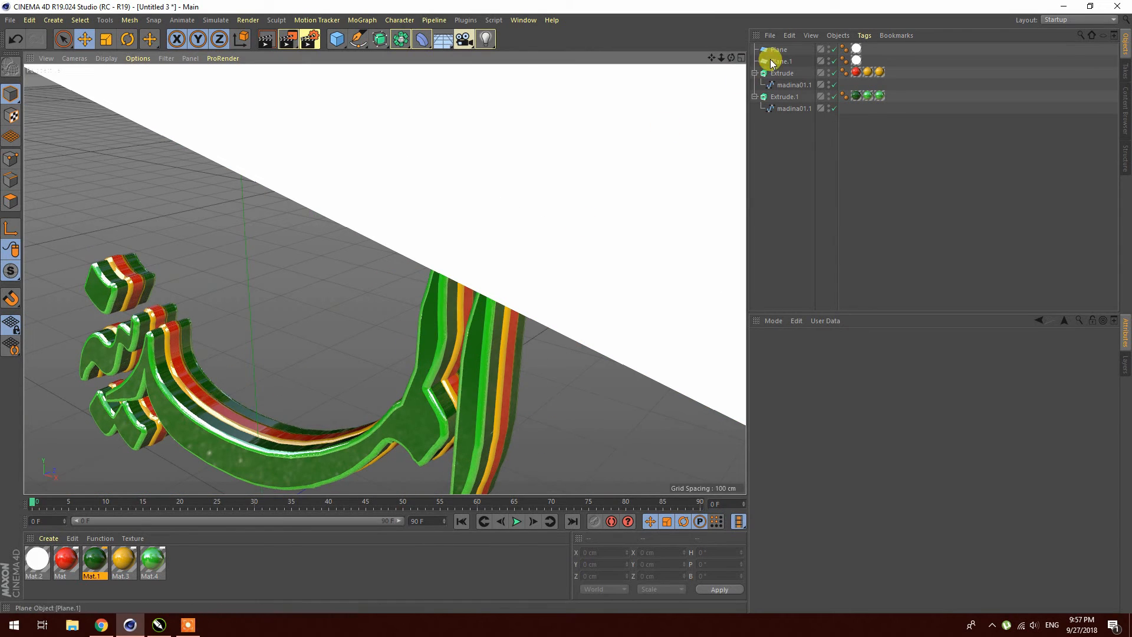
pyautogui.moveTo(712, 58); pyautogui.dragTo(455, 245)
pyautogui.moveTo(710, 84); pyautogui.dragTo(383, 278)
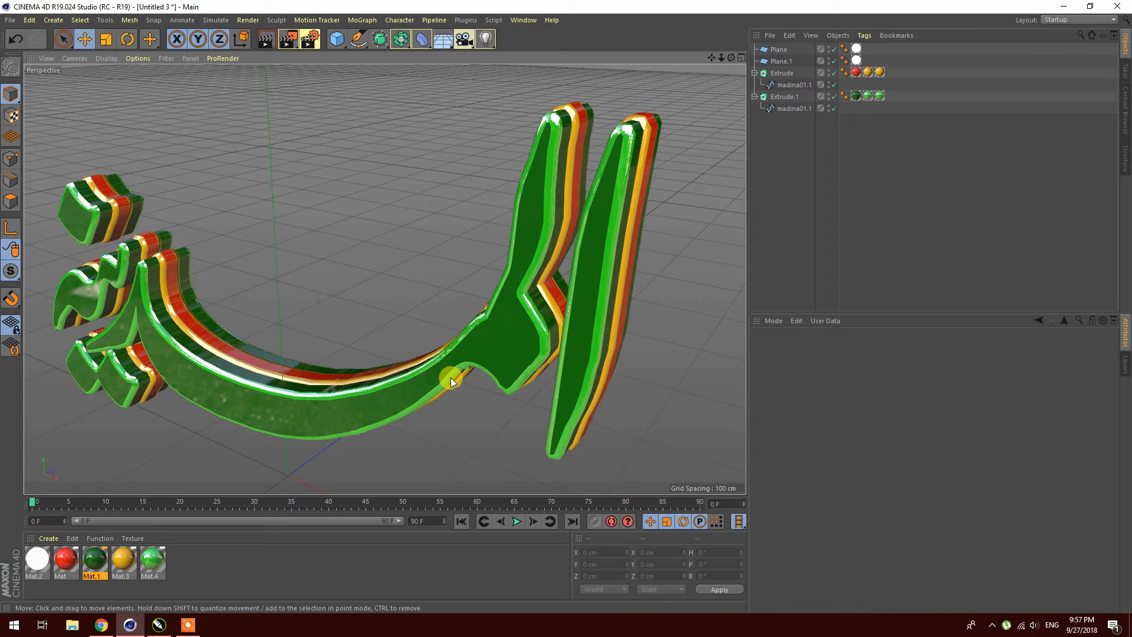
pyautogui.click(288, 45)
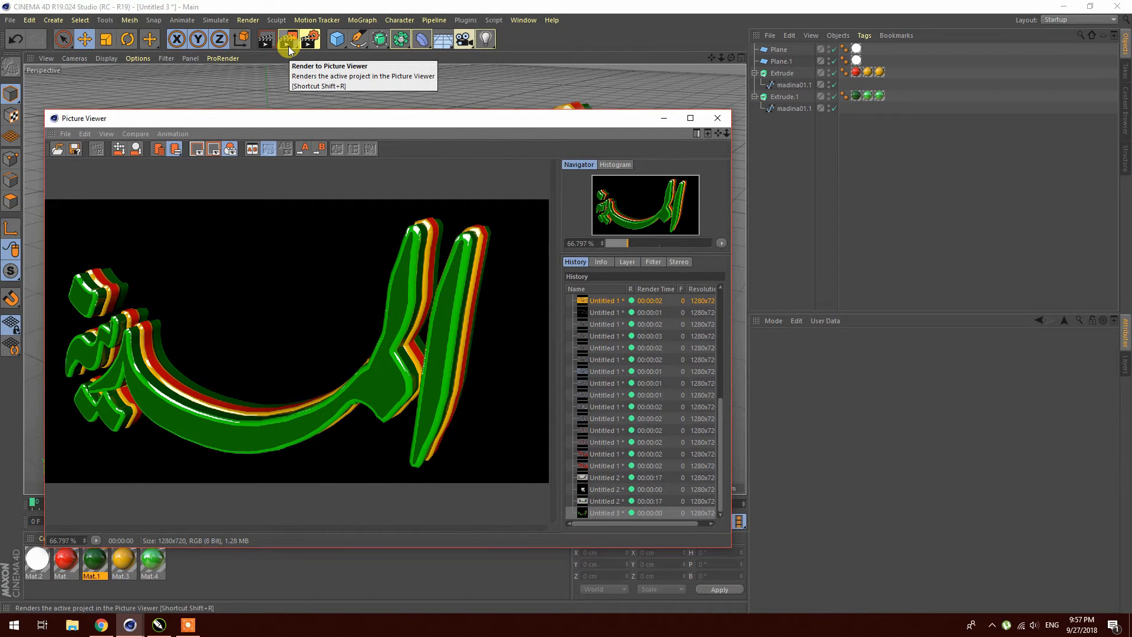
pyautogui.click(717, 117)
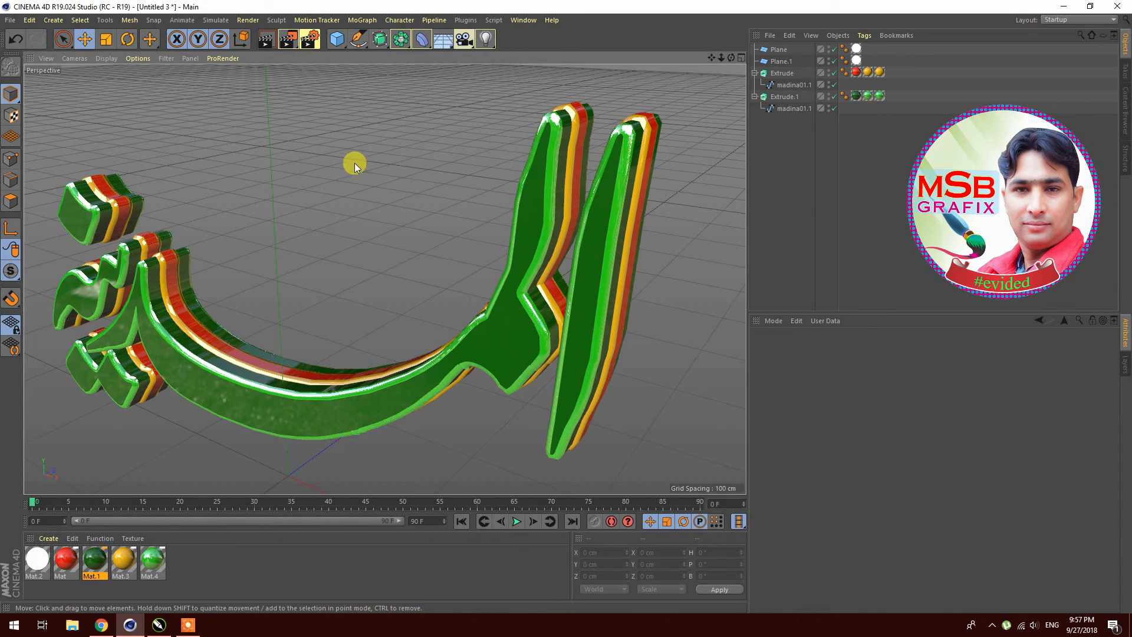
# - Set the render output to the HDV/HDTV 720 29.97 film/video preset and anti-aliasing to Best
pyautogui.click(309, 39)
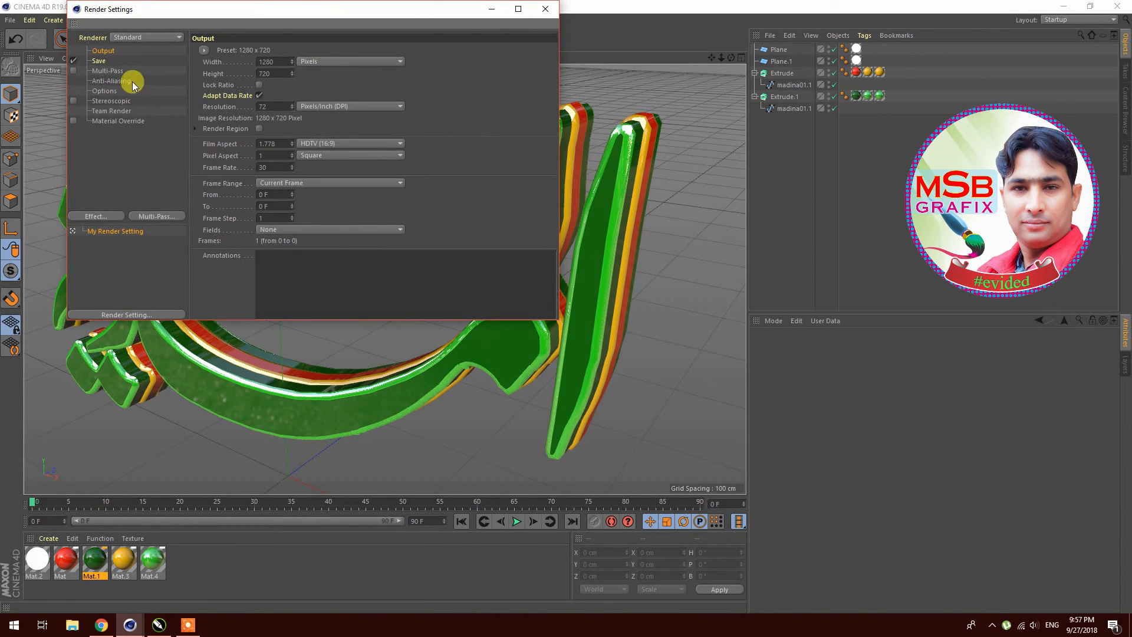
pyautogui.click(203, 50)
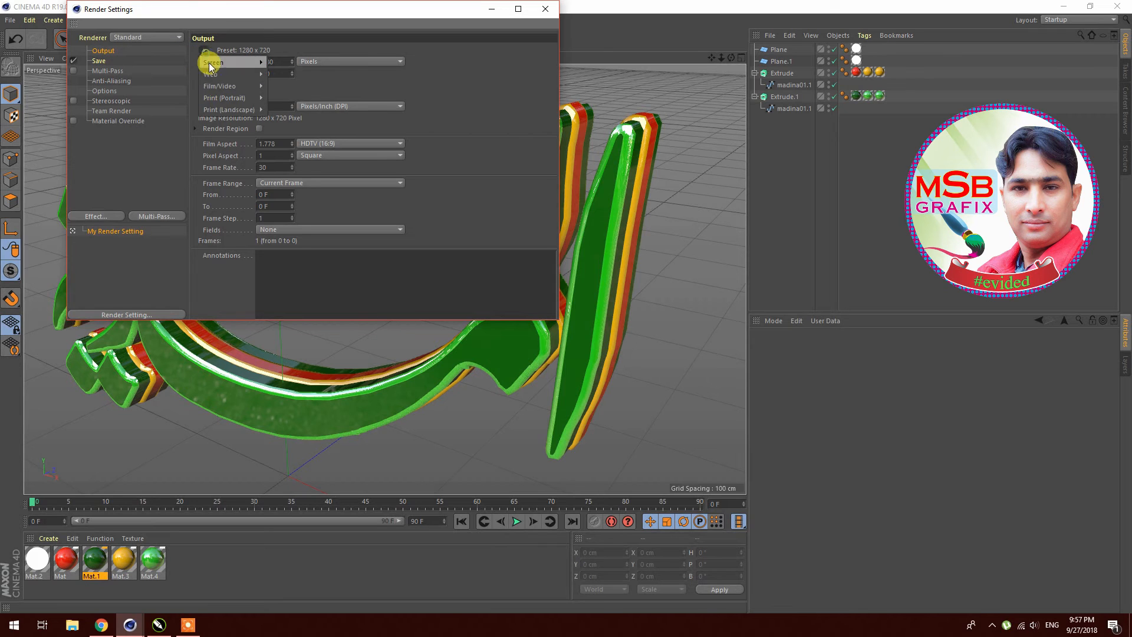
pyautogui.moveTo(228, 88)
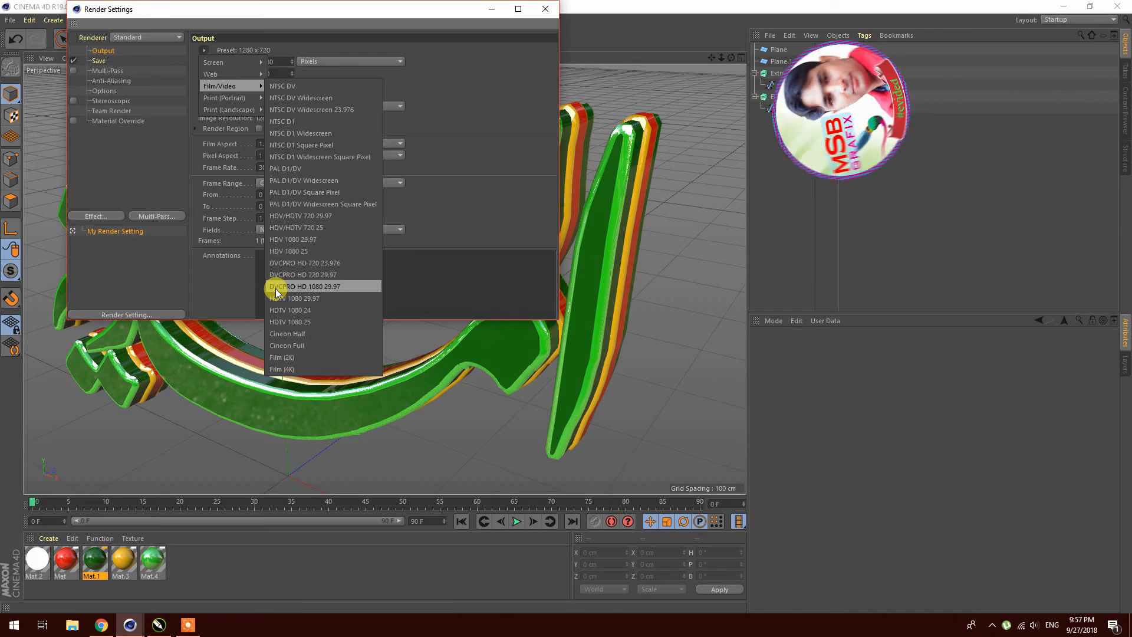
pyautogui.click(273, 216)
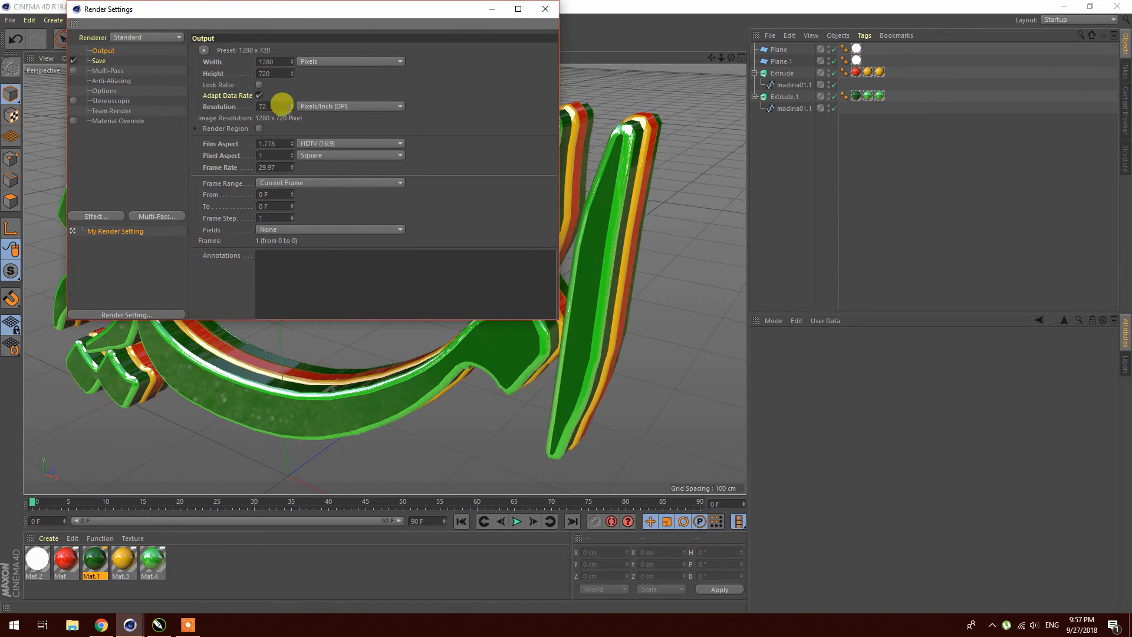
pyautogui.click(104, 82)
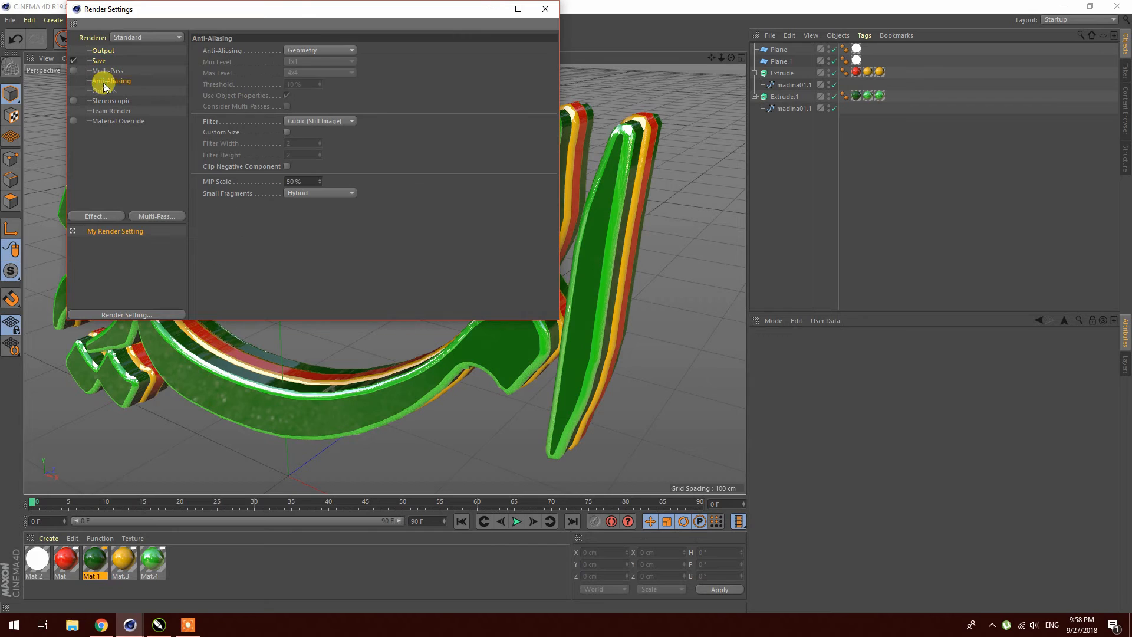
pyautogui.click(291, 51)
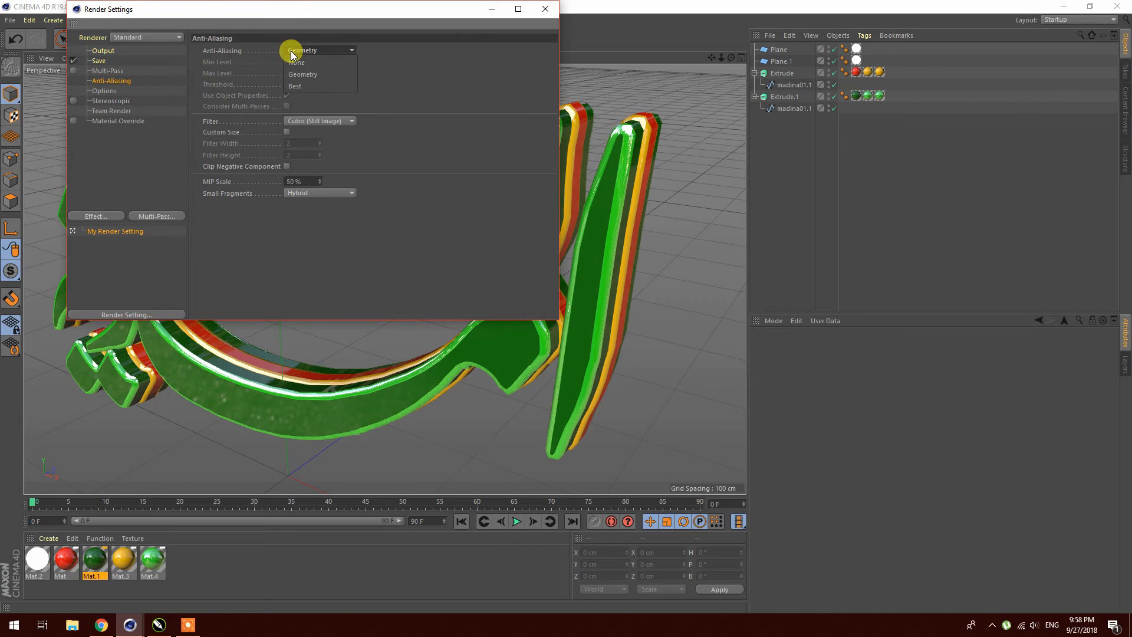
pyautogui.click(304, 87)
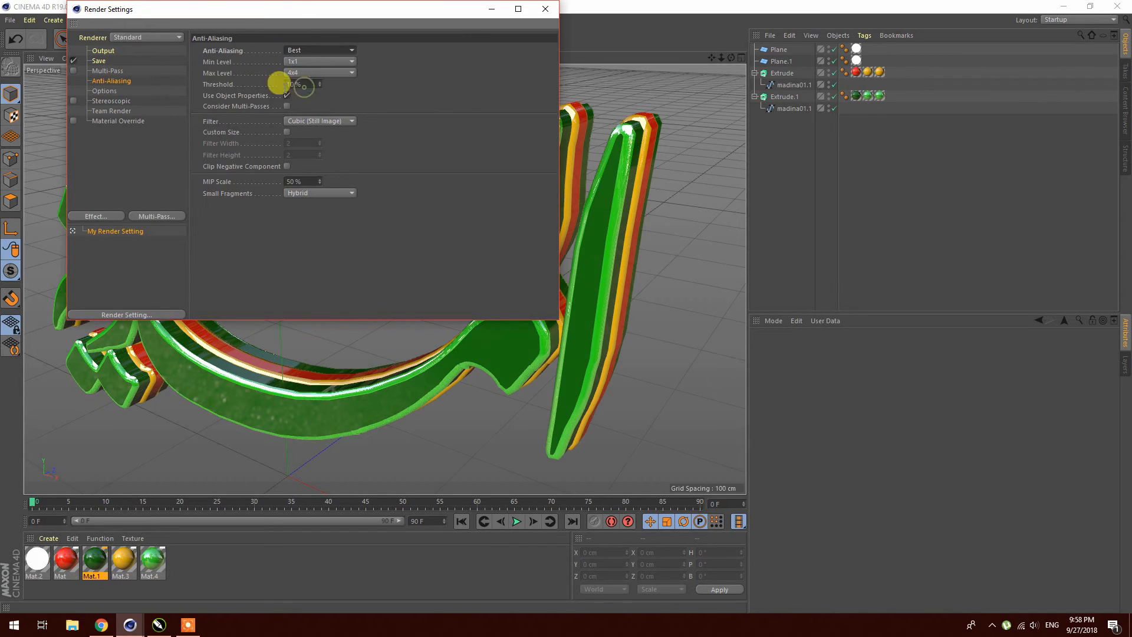
# - Set the file format for saving the rendered image to PNG
pyautogui.click(100, 61)
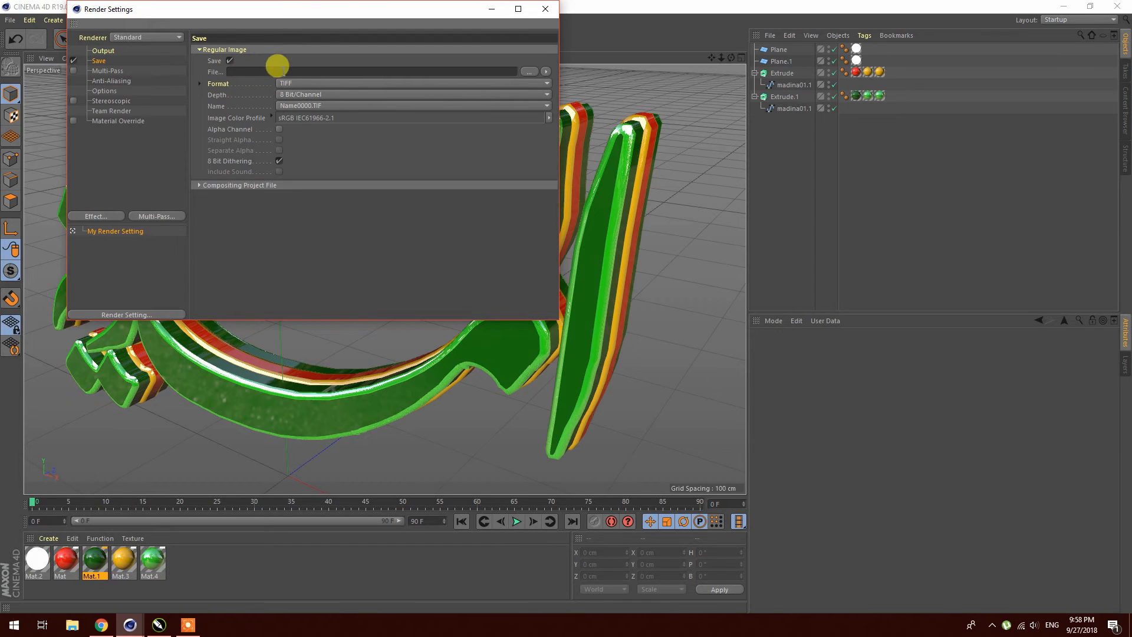
pyautogui.click(285, 83)
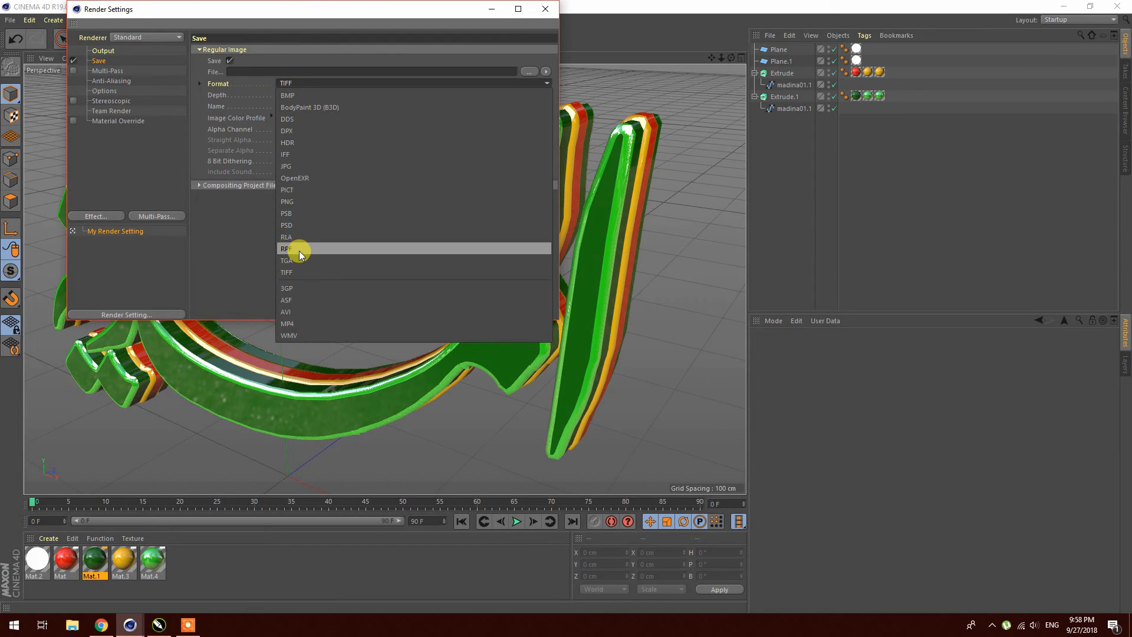
pyautogui.click(294, 204)
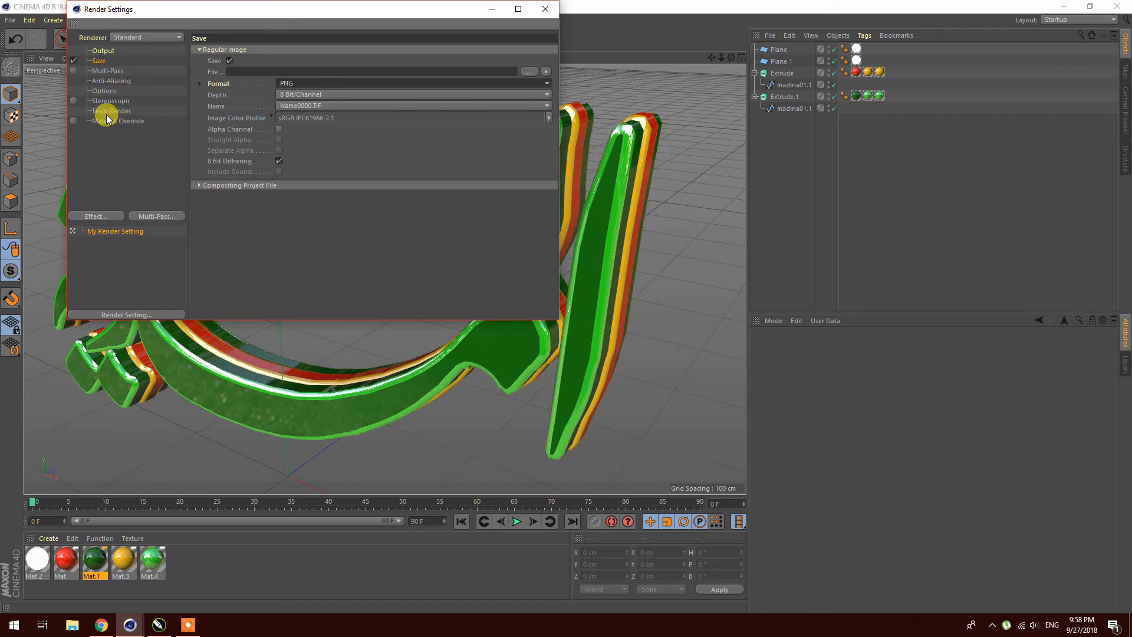
# - Add the Ambient Occlusion and Global Illumination effects to the render settings, and close the settings
pyautogui.click(96, 218)
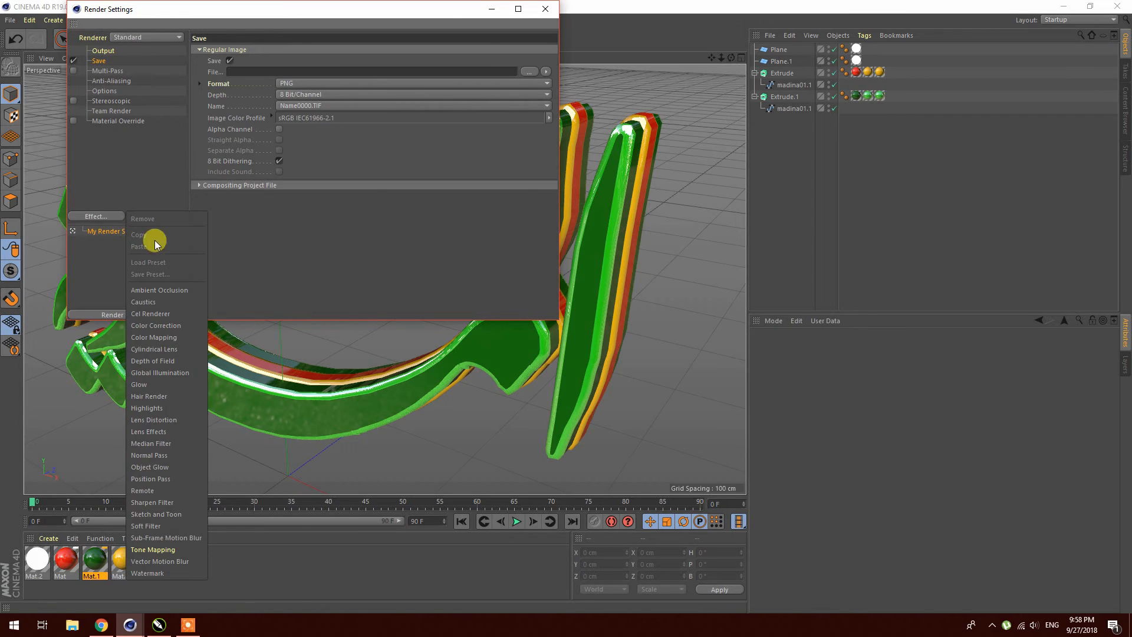
pyautogui.click(154, 294)
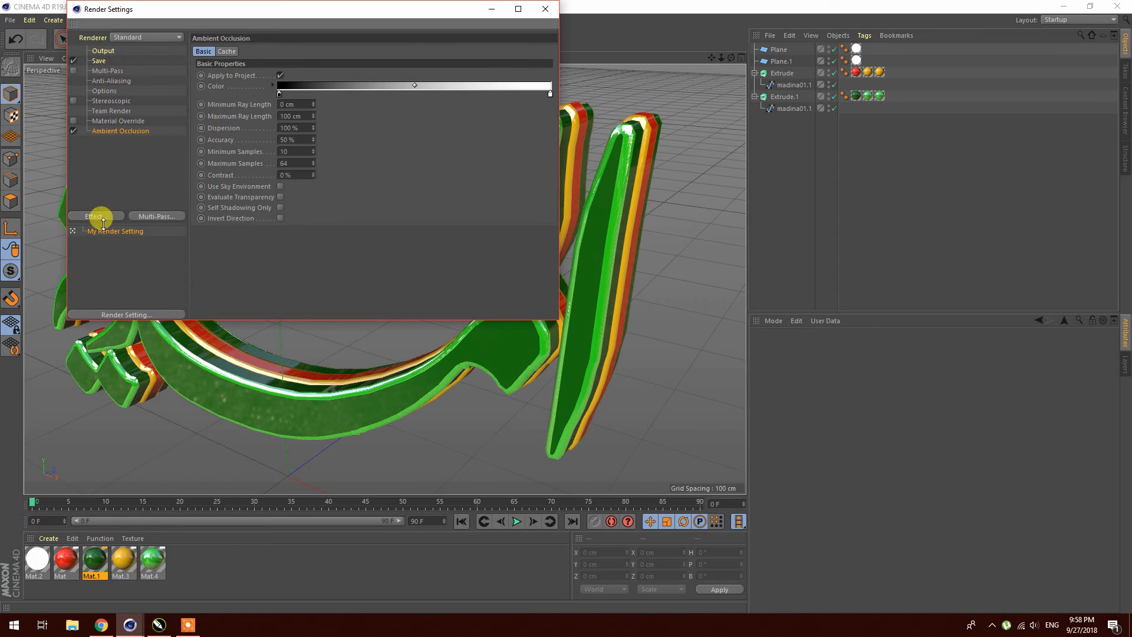
pyautogui.click(99, 218)
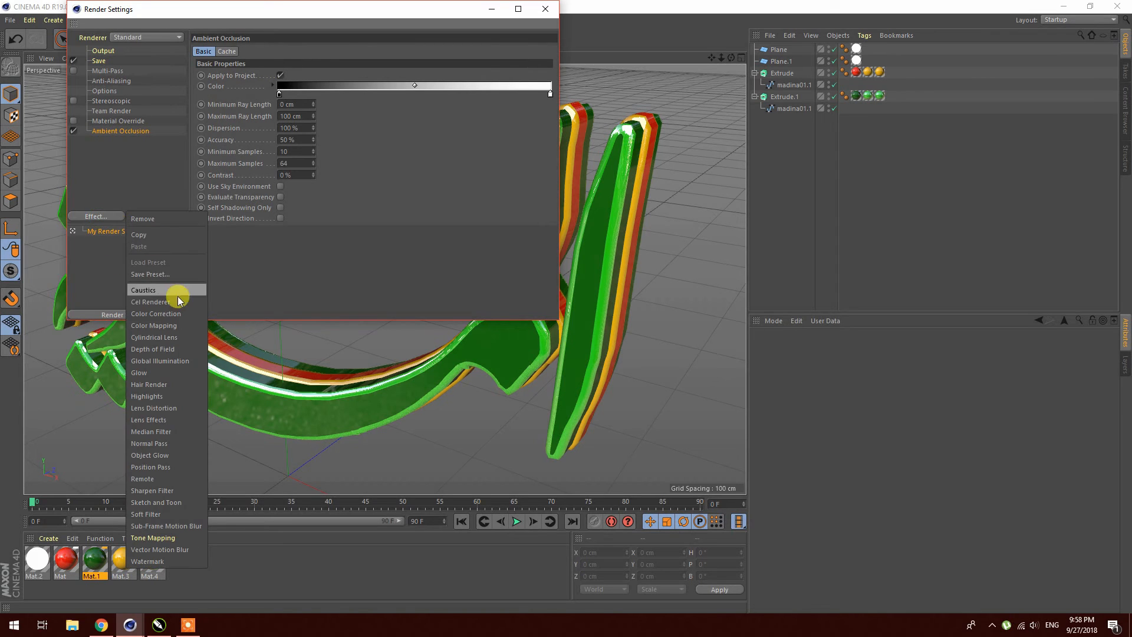
pyautogui.click(160, 357)
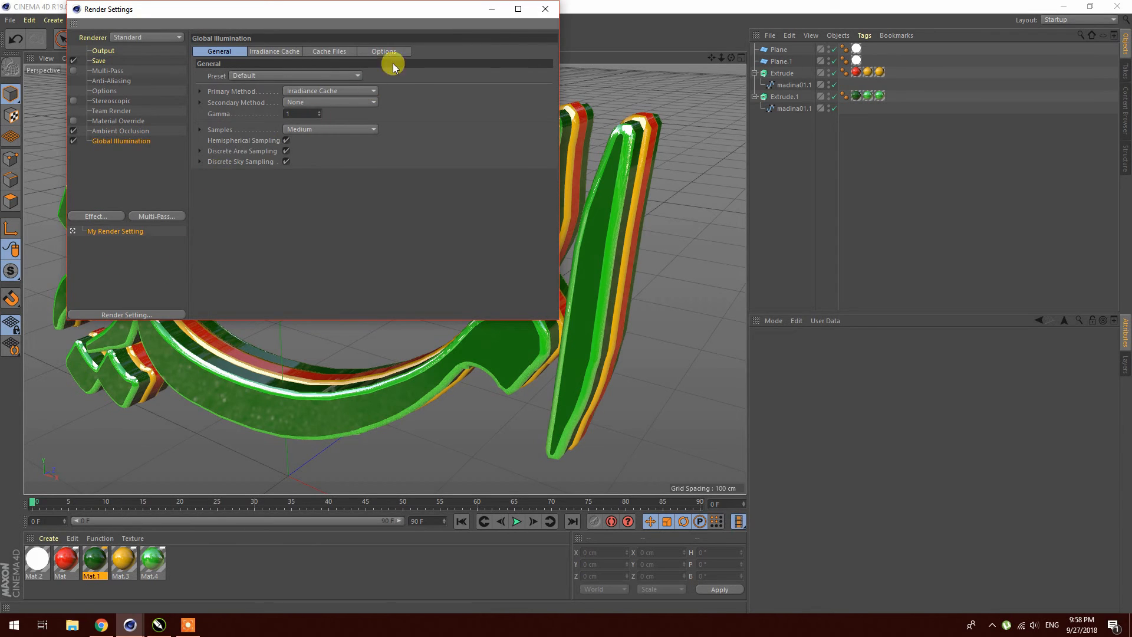
pyautogui.click(544, 9)
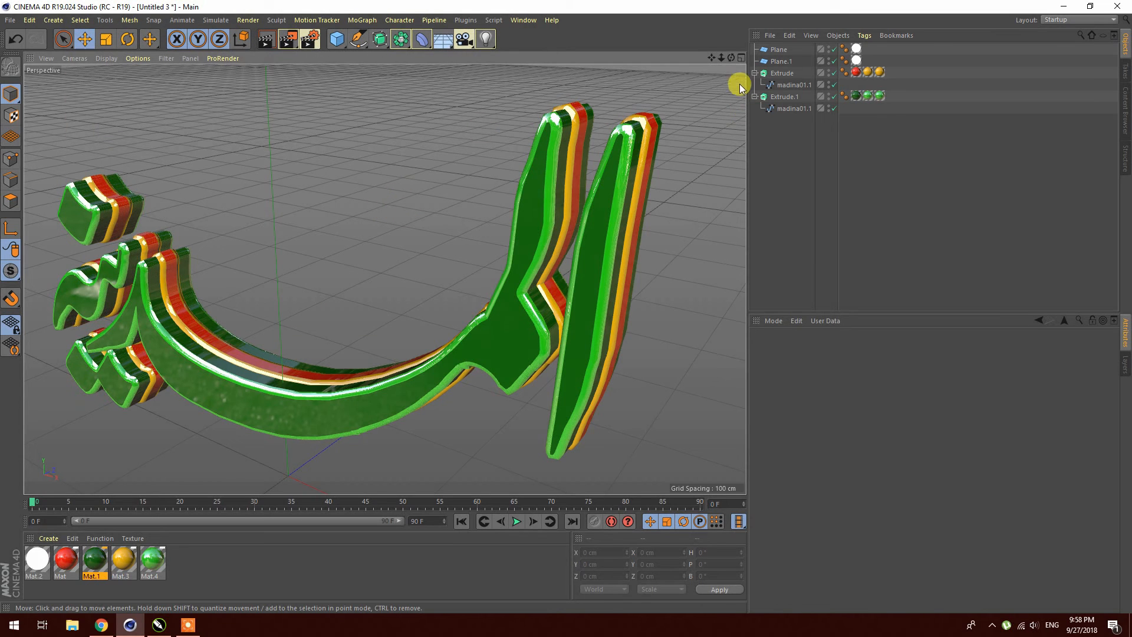
# - Shift the view so the lettering sits fully in frame and test-render it in the Picture Viewer
pyautogui.moveTo(712, 57); pyautogui.dragTo(390, 281)
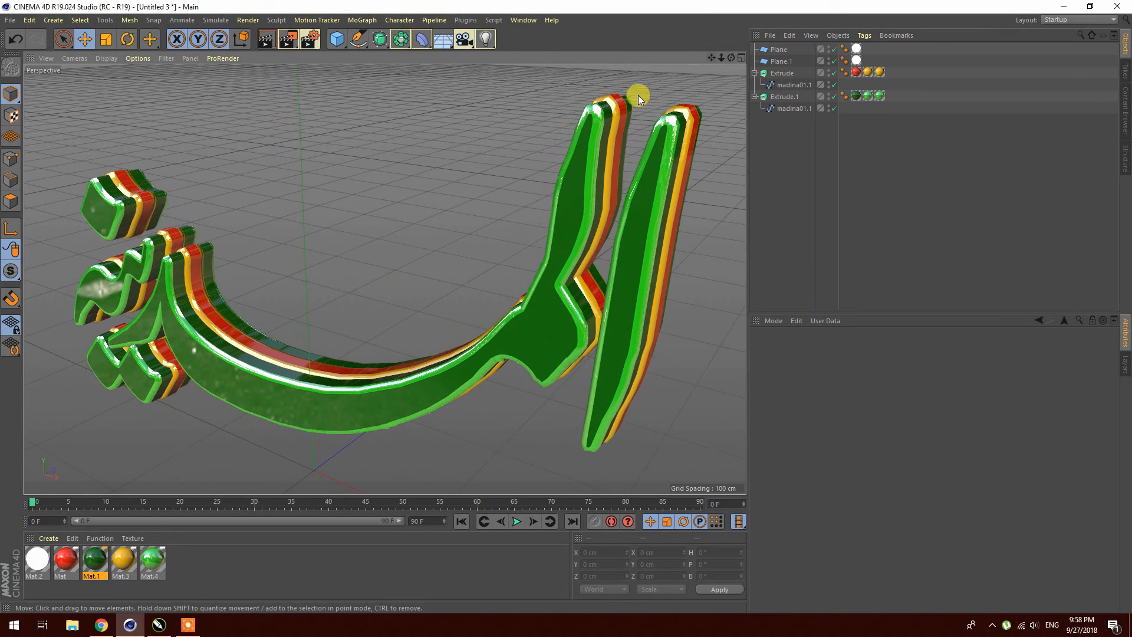
pyautogui.click(285, 41)
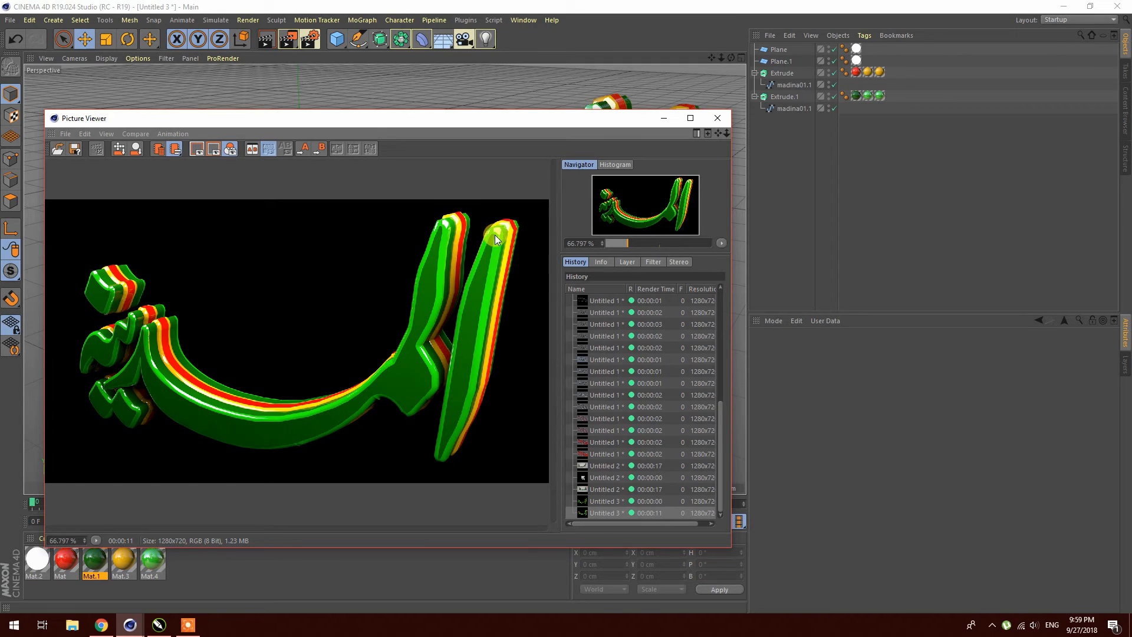
pyautogui.click(714, 121)
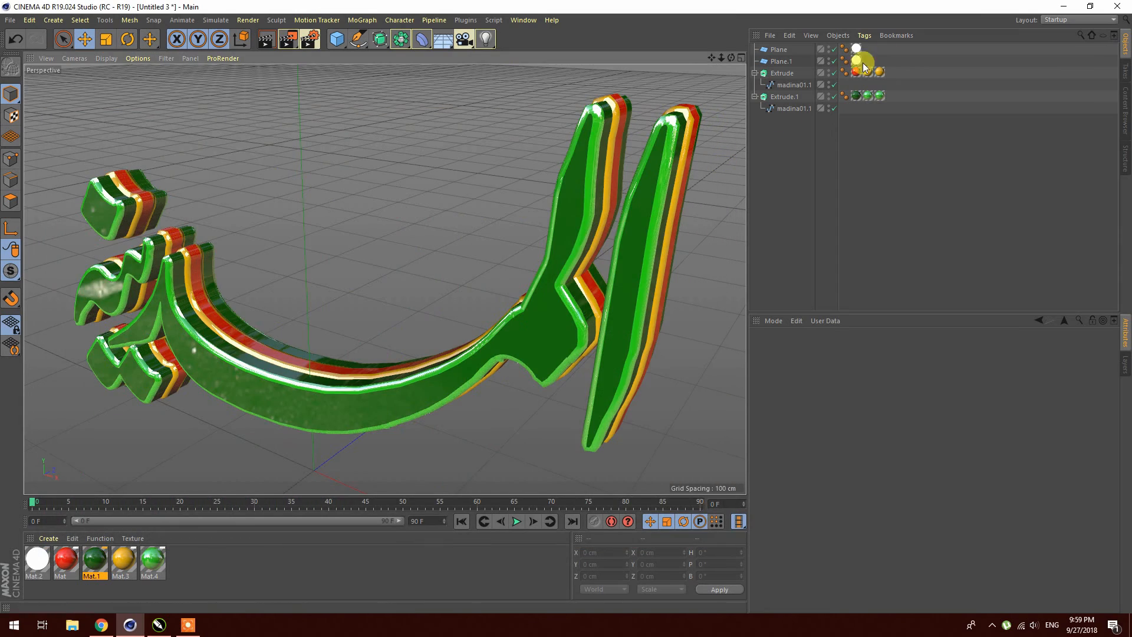
# - Orbit to a low, nearly frontal view of the lettering, render it in the Picture Viewer and fit the image to the screen
pyautogui.moveTo(733, 55)
pyautogui.mouseDown()
pyautogui.moveTo(711, 57)
pyautogui.moveTo(730, 57)
pyautogui.moveTo(688, 31)
pyautogui.moveTo(730, 57)
pyautogui.mouseUp()
pyautogui.scroll(-3, 620, 200)
pyautogui.scroll(3, 371, 222)
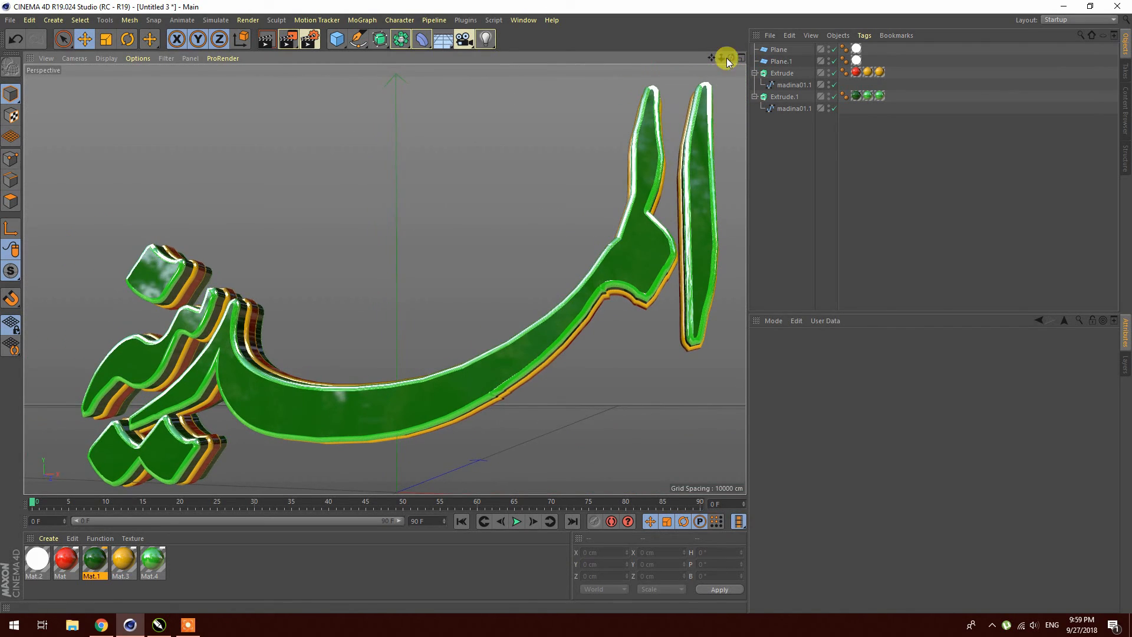
pyautogui.click(286, 40)
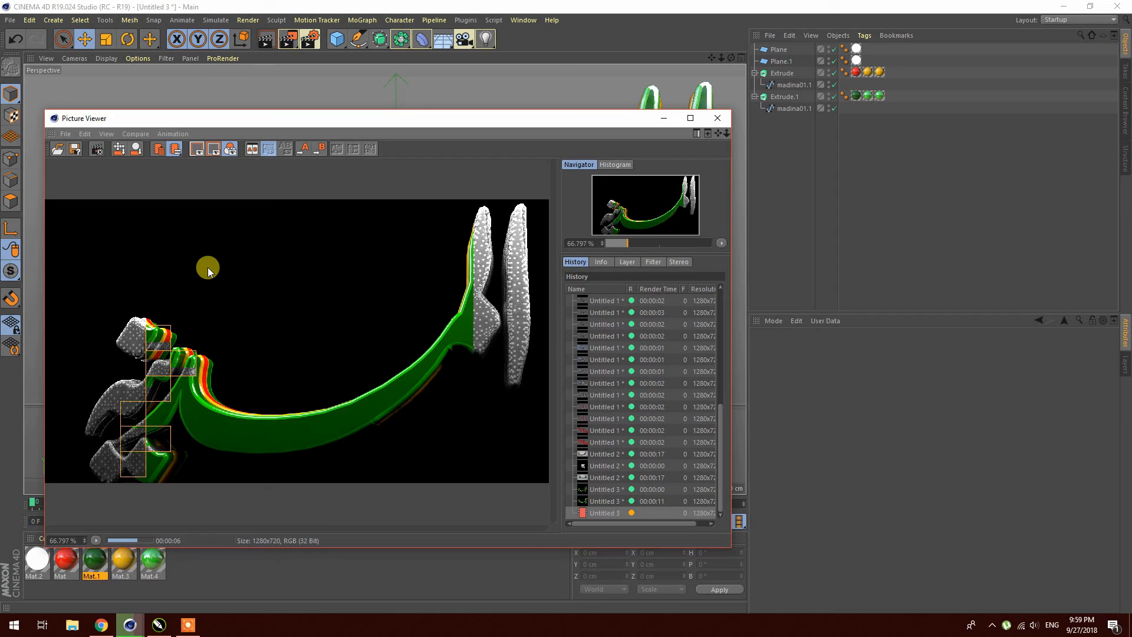
pyautogui.click(719, 245)
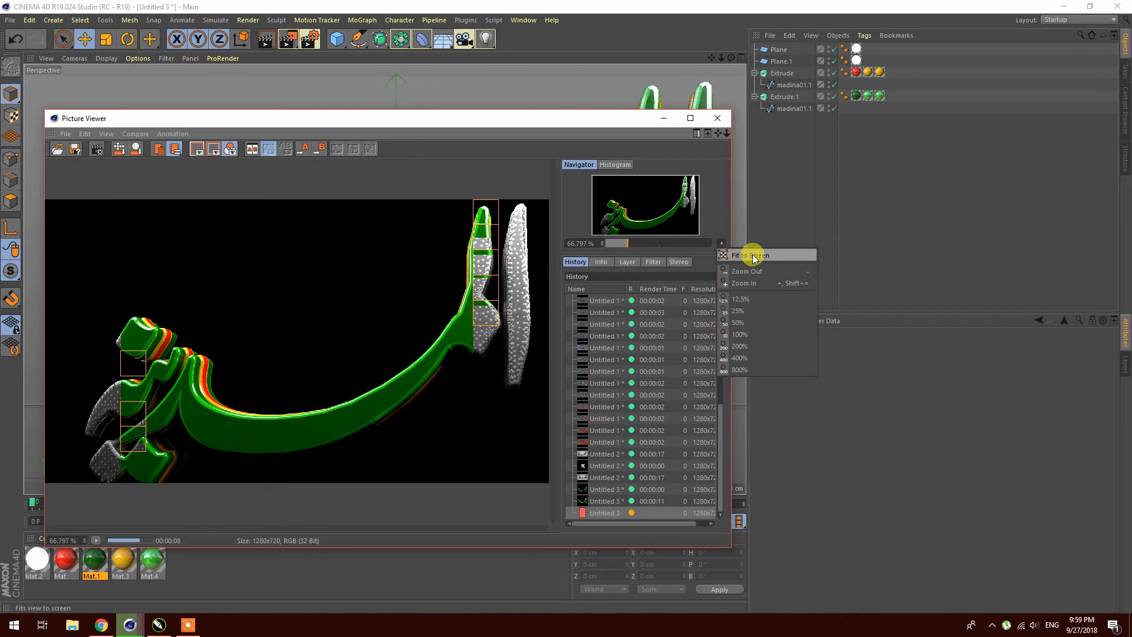
pyautogui.click(751, 254)
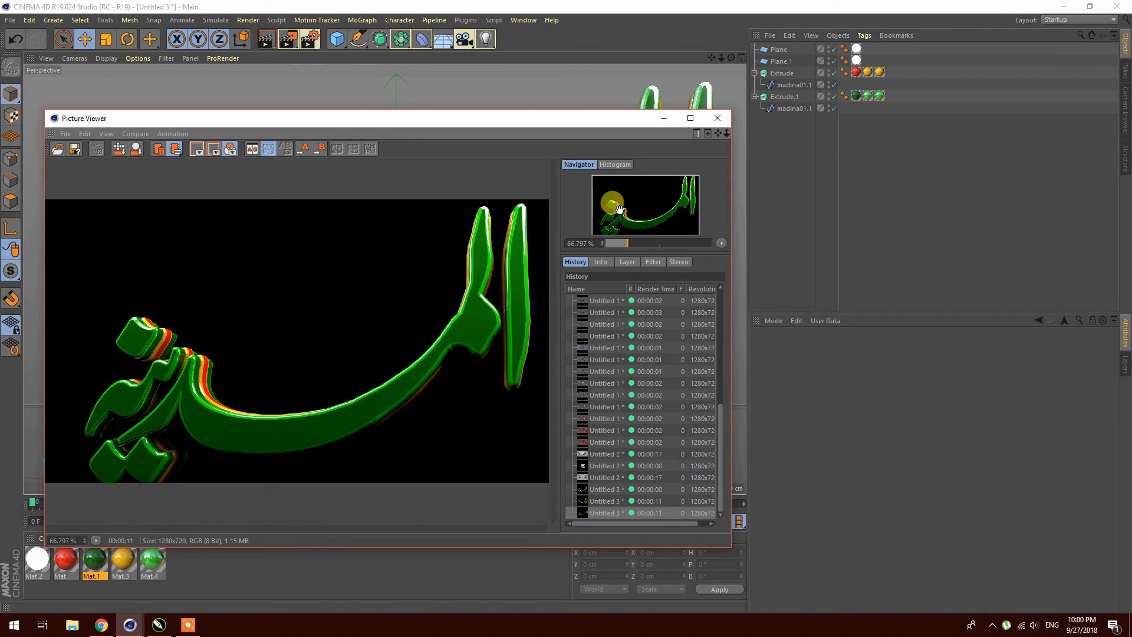
pyautogui.click(718, 119)
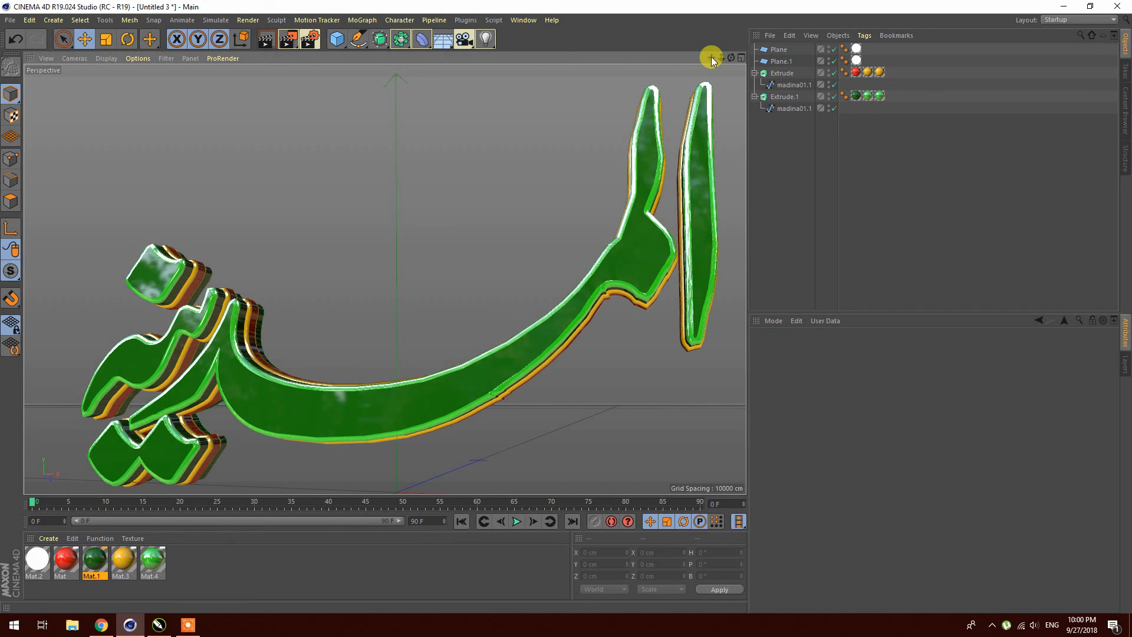
# - Render the lettering from slightly farther away and save it as an 8-bit PNG still image named 0111 in the D: drive's 3D folder
pyautogui.moveTo(720, 57); pyautogui.dragTo(712, 52)
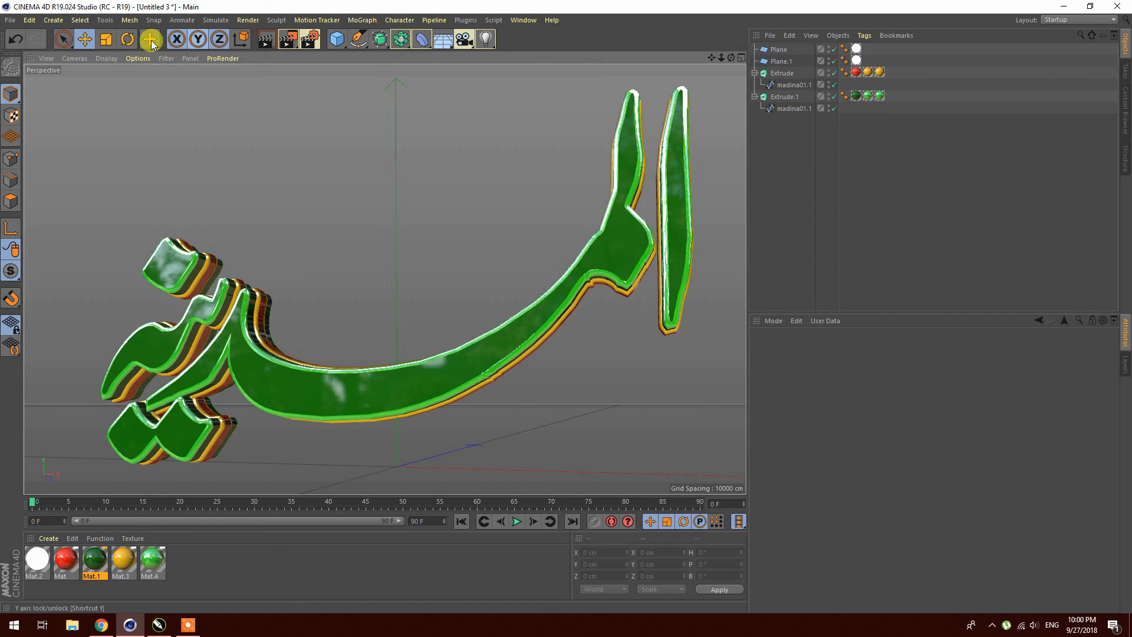
pyautogui.click(288, 39)
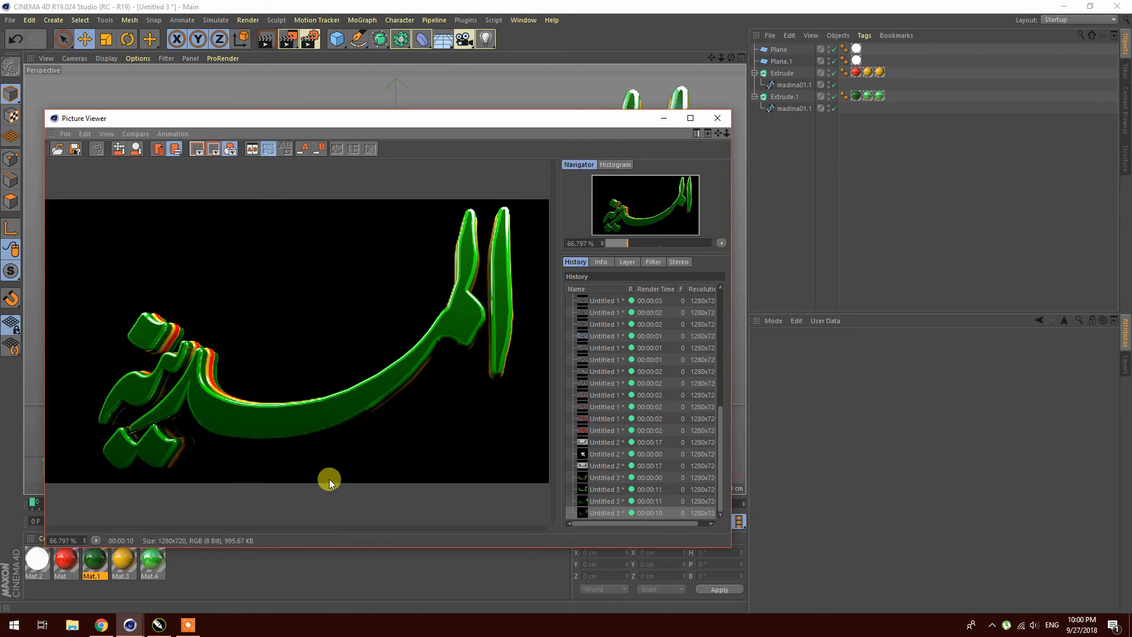
pyautogui.click(72, 152)
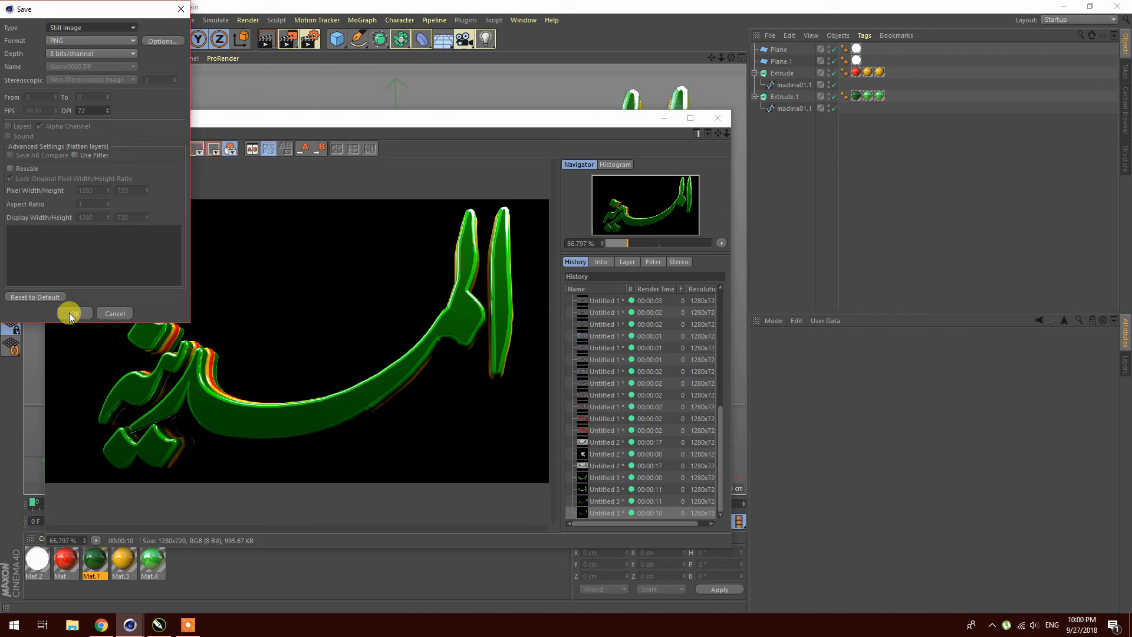
pyautogui.click(161, 41)
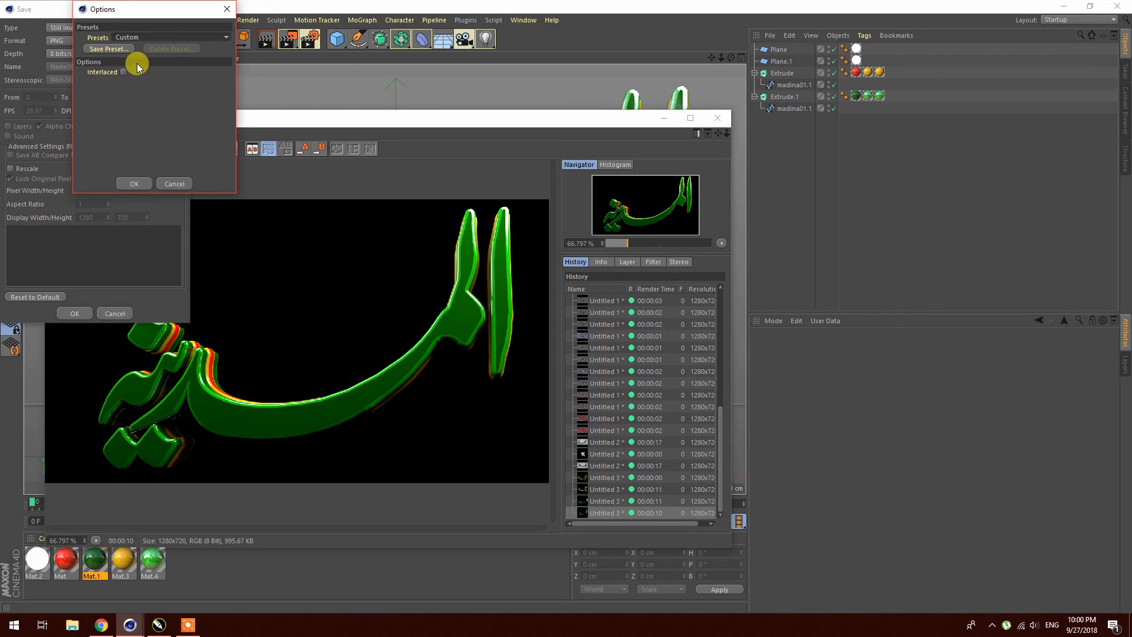
pyautogui.click(134, 183)
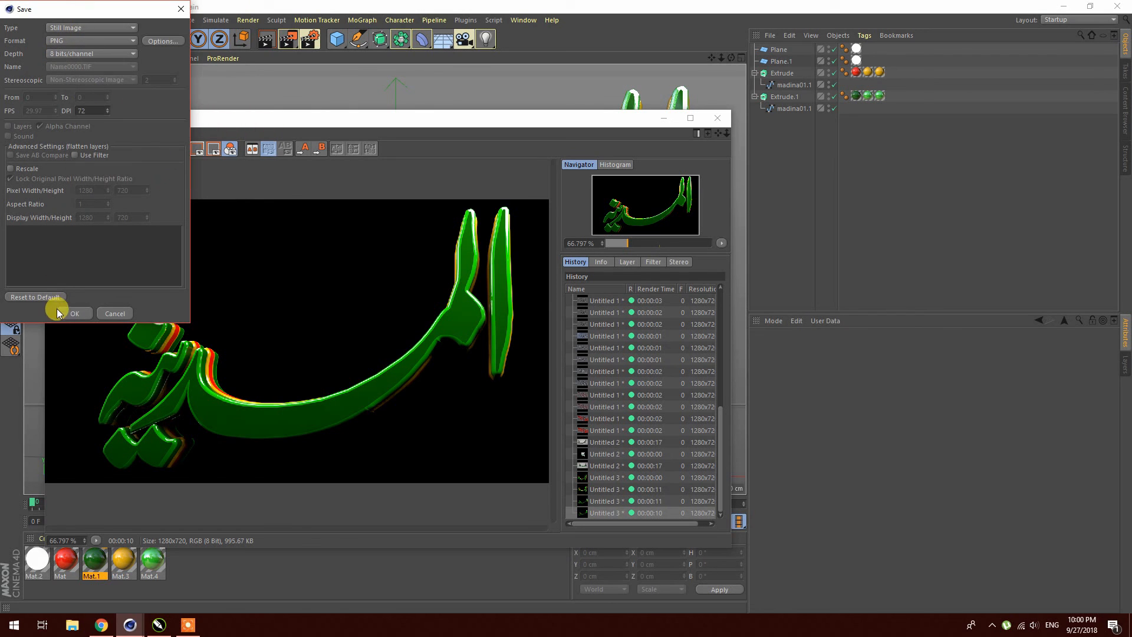
pyautogui.click(79, 312)
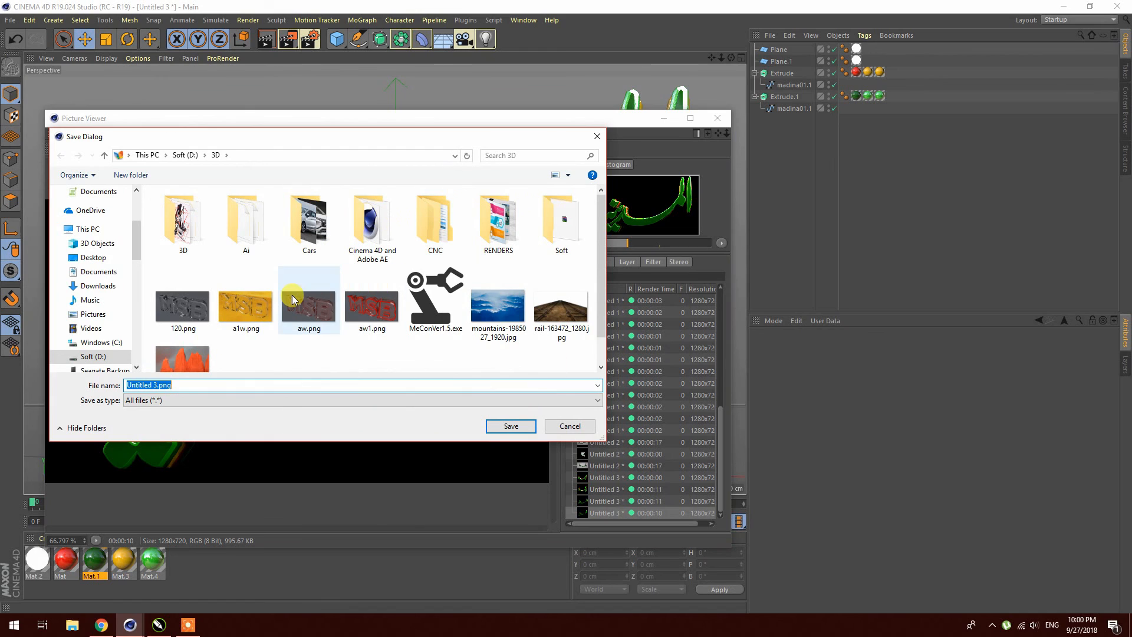
pyautogui.scroll(-1, 292, 295)
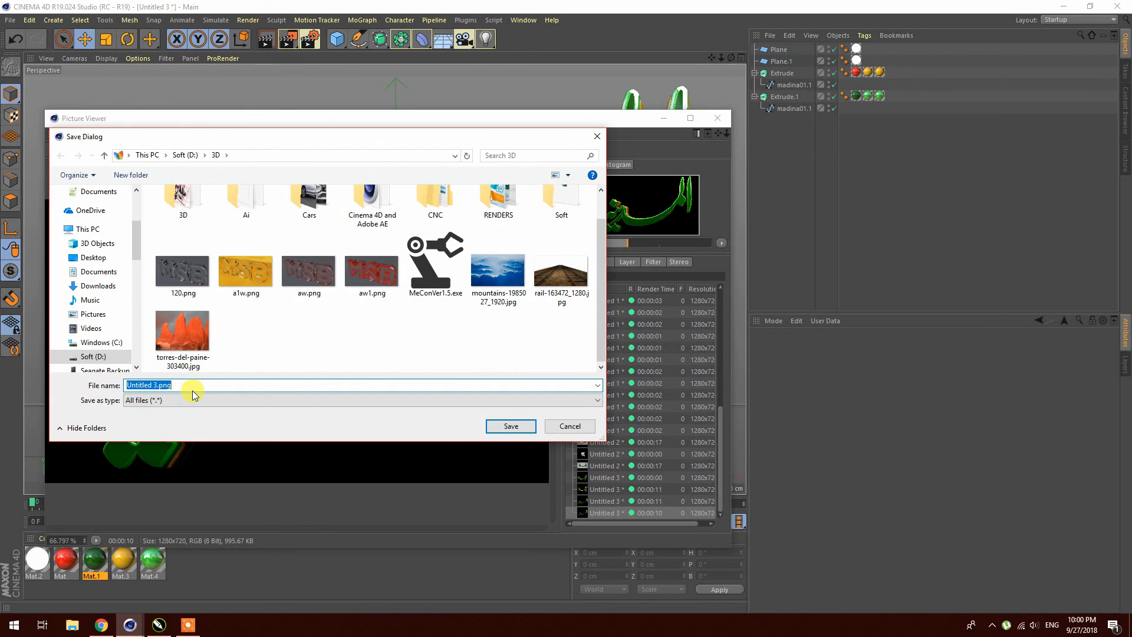
pyautogui.write('0111')
pyautogui.click(498, 427)
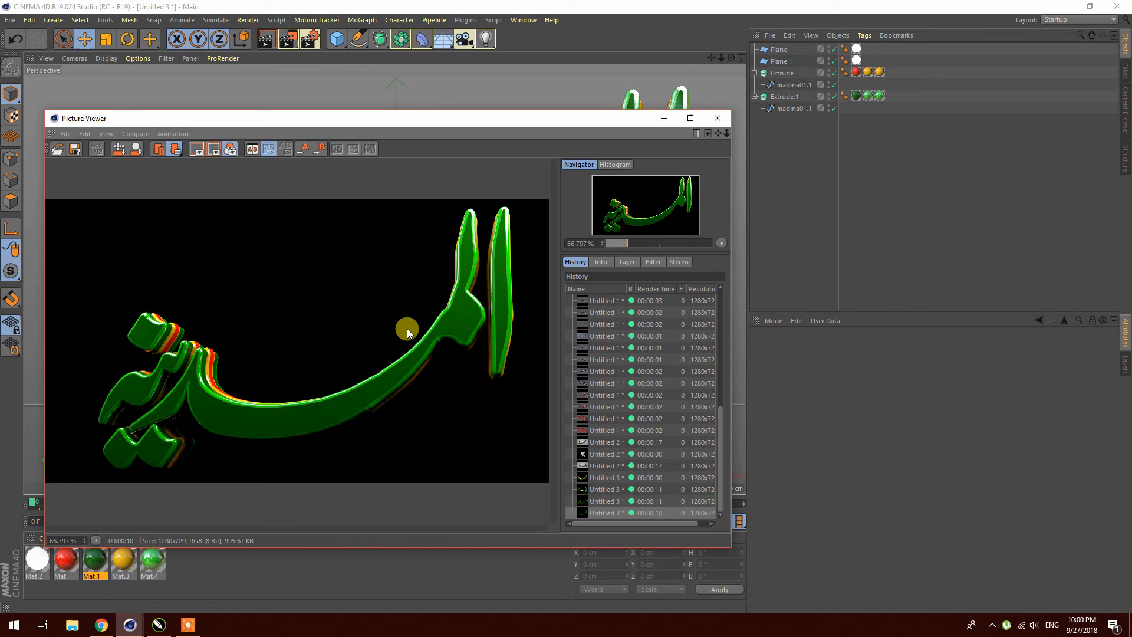
pyautogui.click(722, 116)
# - Inspect the lettering from a raised angle, and minimise Cinema 4D and CorelDRAW to reveal the desktop
pyautogui.moveTo(731, 58); pyautogui.dragTo(712, 94)
pyautogui.moveTo(730, 56); pyautogui.dragTo(681, 69)
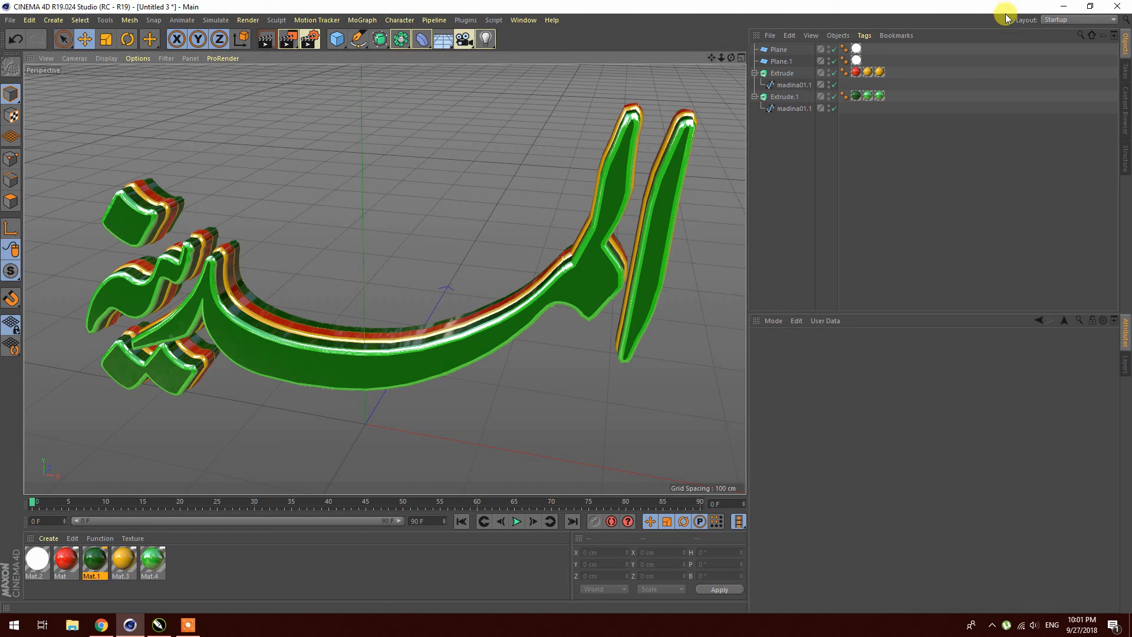
pyautogui.click(1064, 9)
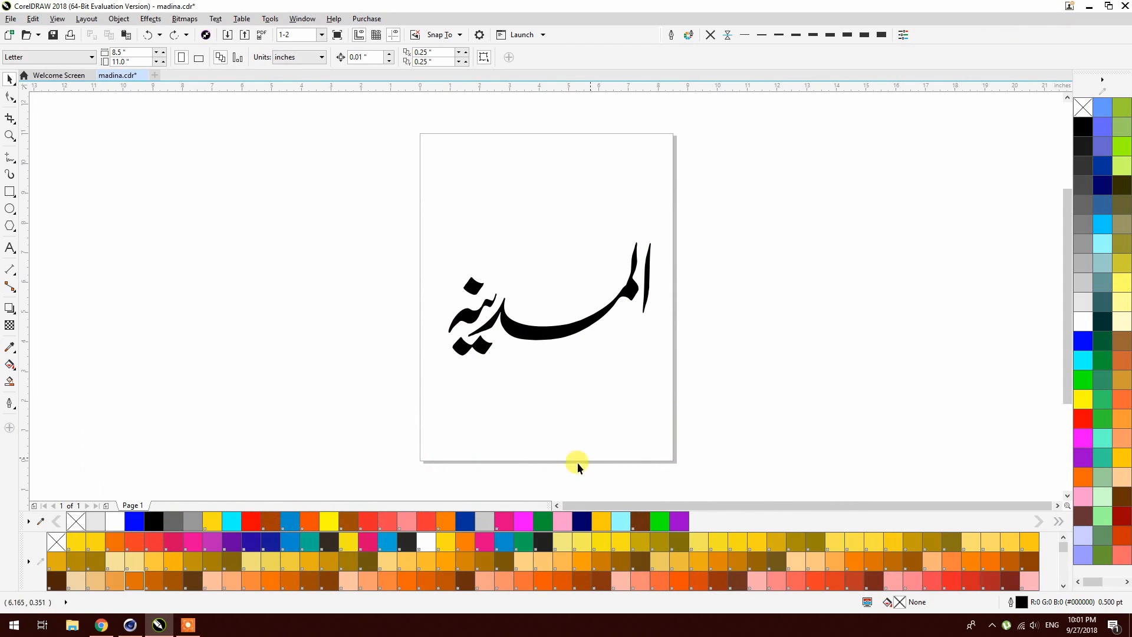
pyautogui.click(1091, 7)
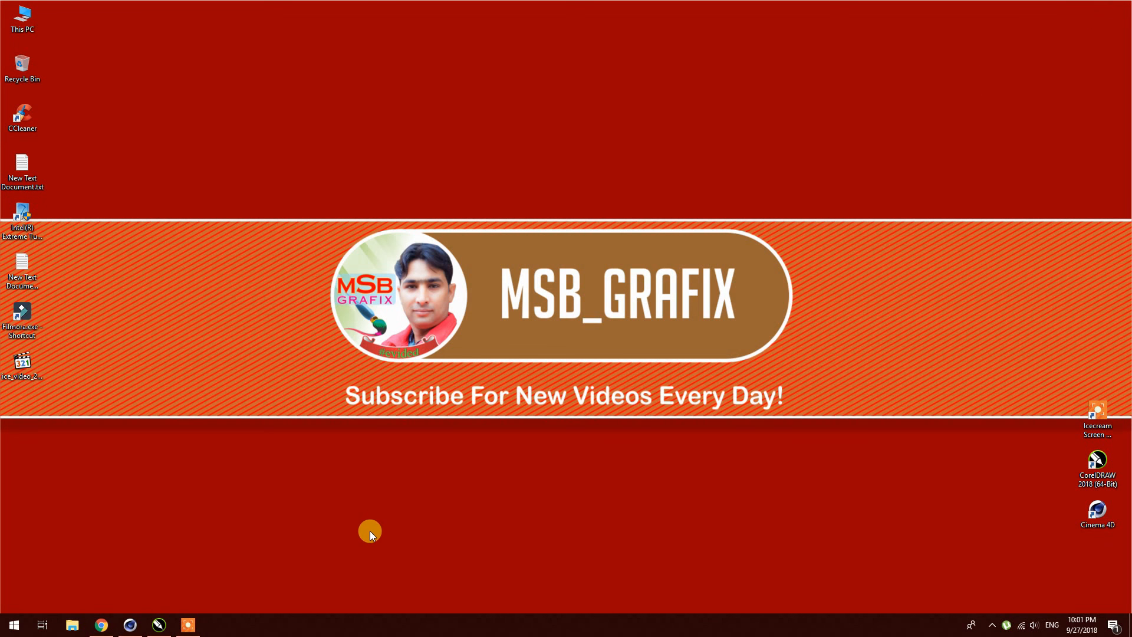